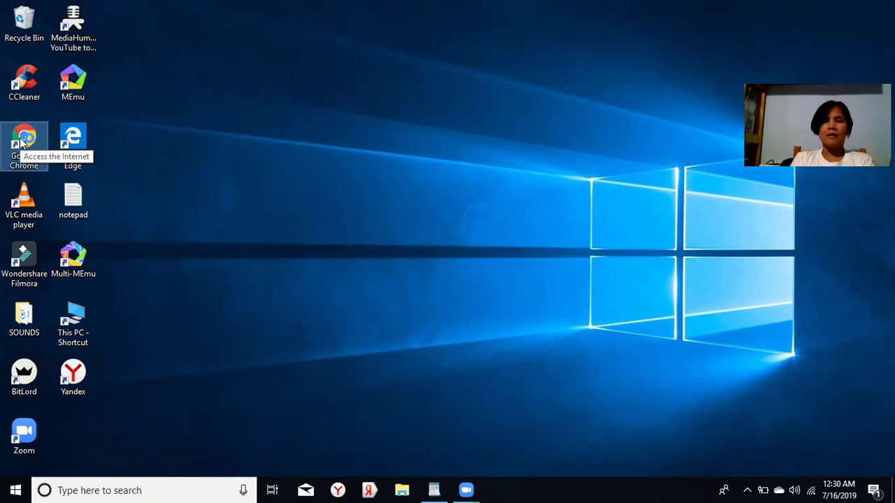
Step: Launch Google Chrome from the desktop and load the Facebook home page
double_click(21, 141)
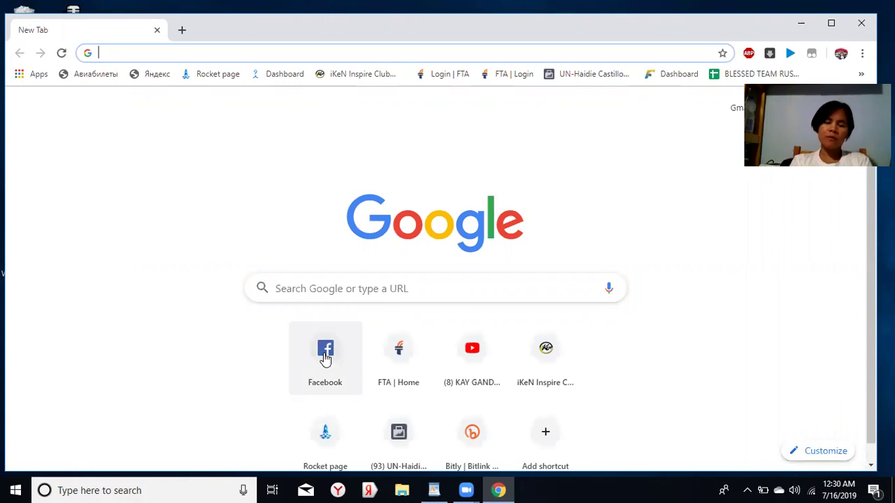
click(325, 353)
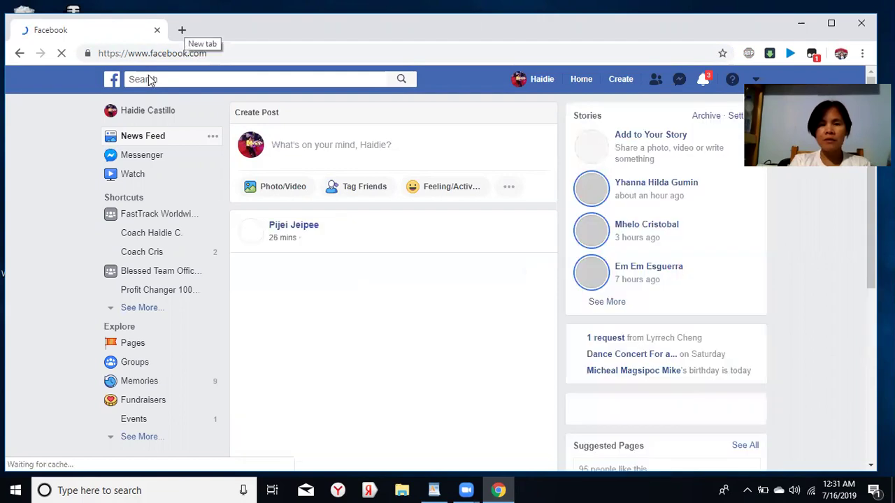
Step: Load manychat.com in a new browser tab, without the autocompleted dashboard path
key(ctrl+t)
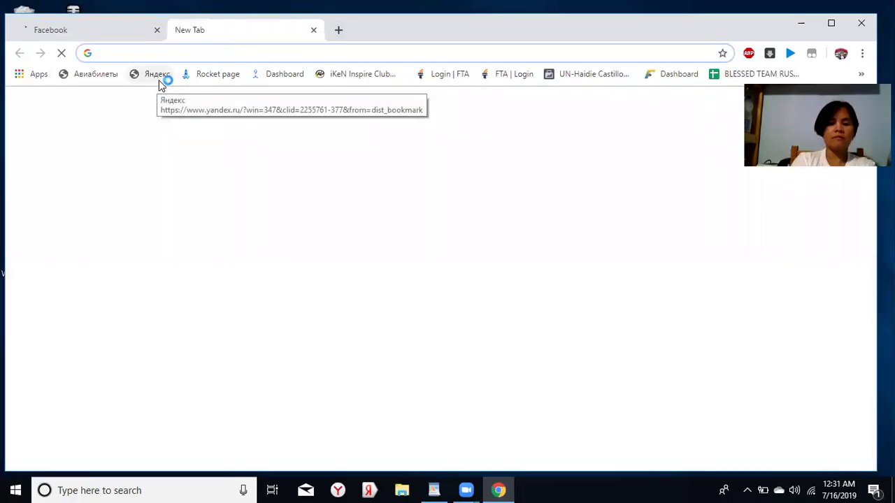
text(man)
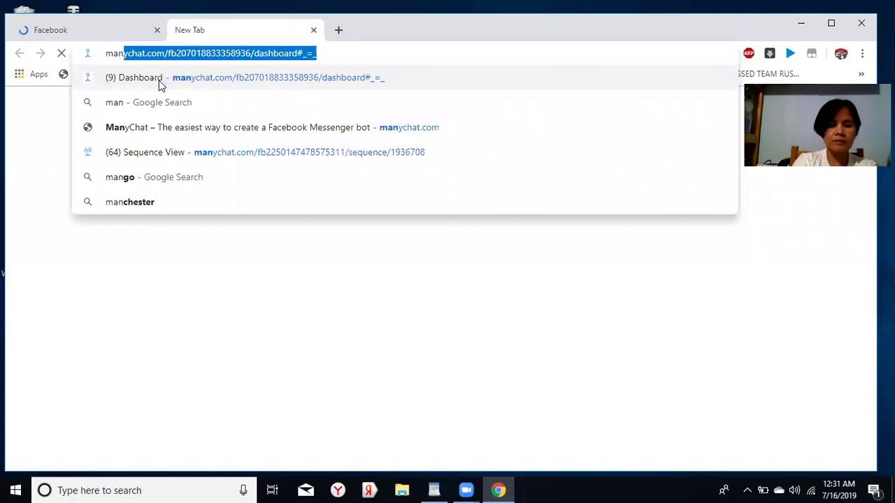
text(ycha)
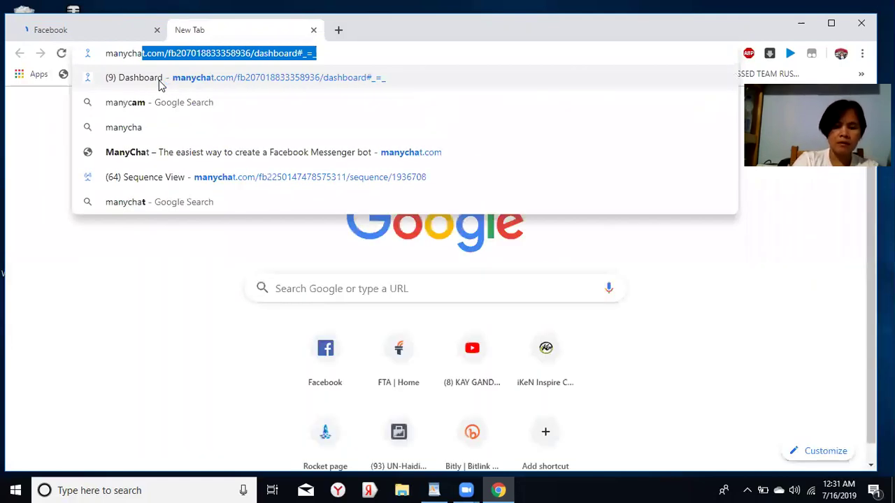
text(t.com)
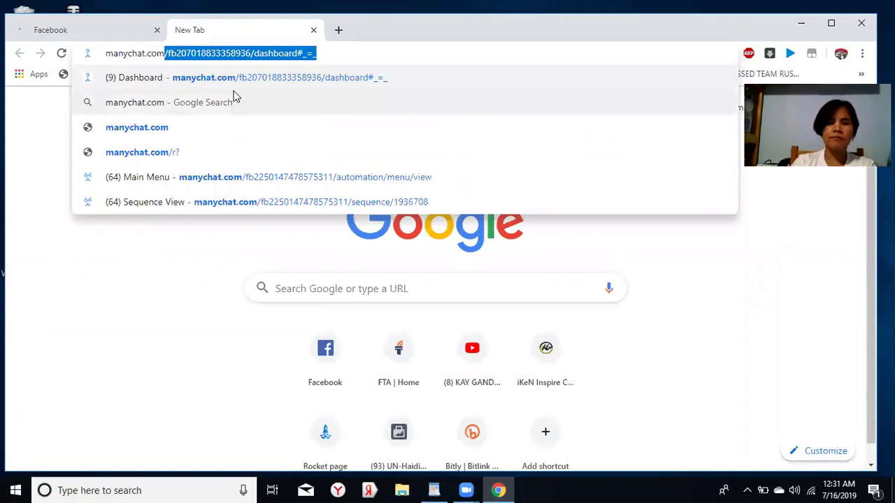
click(331, 53)
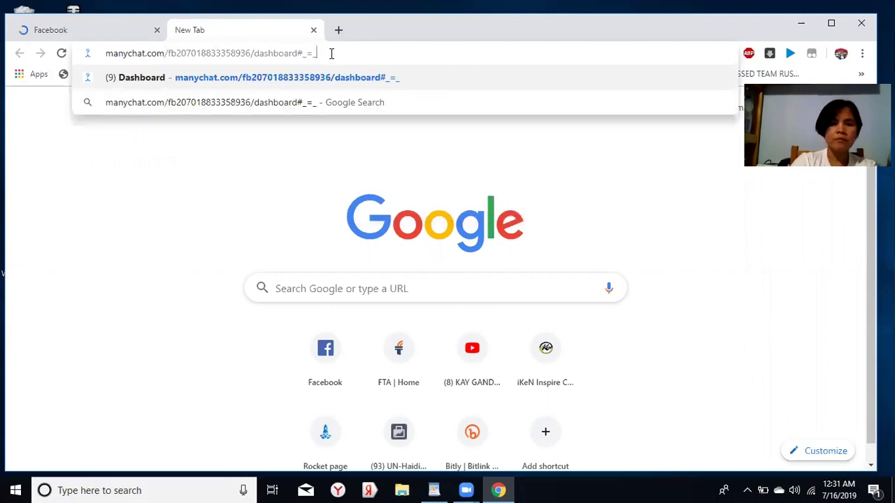
key(BackSpace)
key(BackSpace)
key(BackSpace)
key(BackSpace)
key(BackSpace)
key(BackSpace)
key(BackSpace)
key(BackSpace)
key(BackSpace)
key(BackSpace)
key(BackSpace)
key(BackSpace)
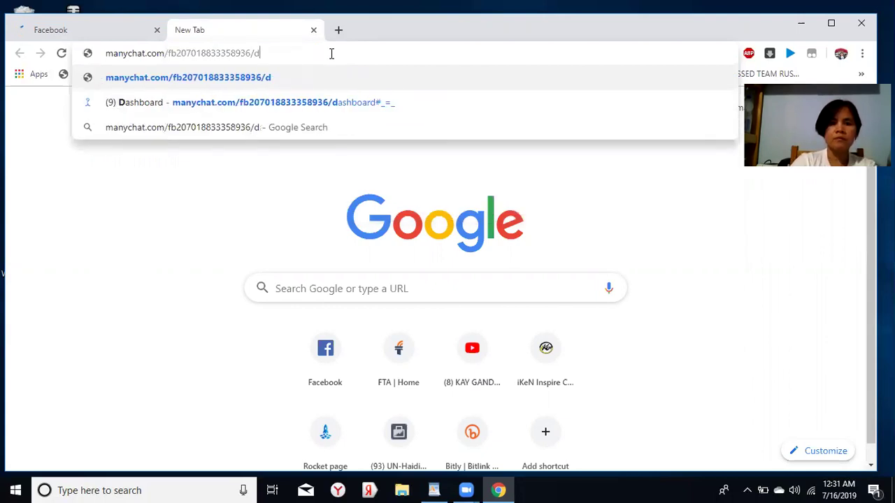
key(BackSpace)
key(BackSpace)
key(BackSpace)
key(BackSpace)
key(BackSpace)
key(BackSpace)
key(BackSpace)
key(BackSpace)
key(BackSpace)
key(BackSpace)
key(BackSpace)
key(BackSpace)
key(BackSpace)
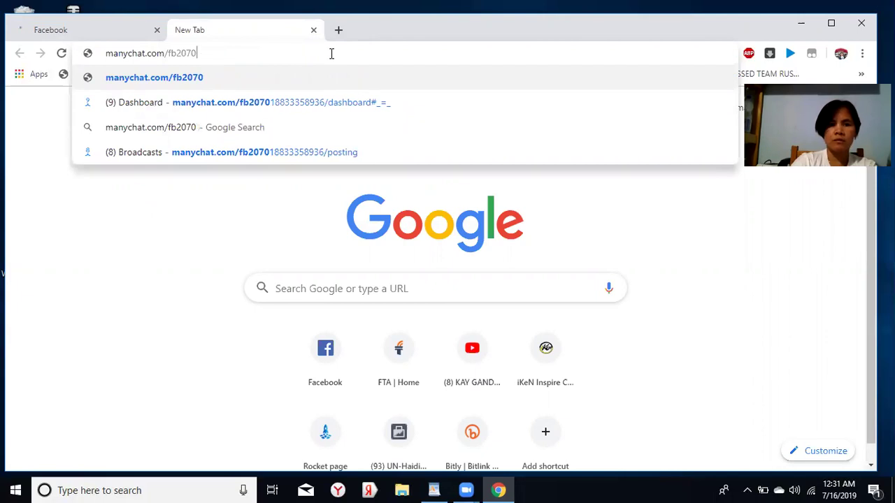
key(BackSpace)
key(BackSpace)
key(BackSpace)
key(BackSpace)
key(BackSpace)
key(BackSpace)
key(BackSpace)
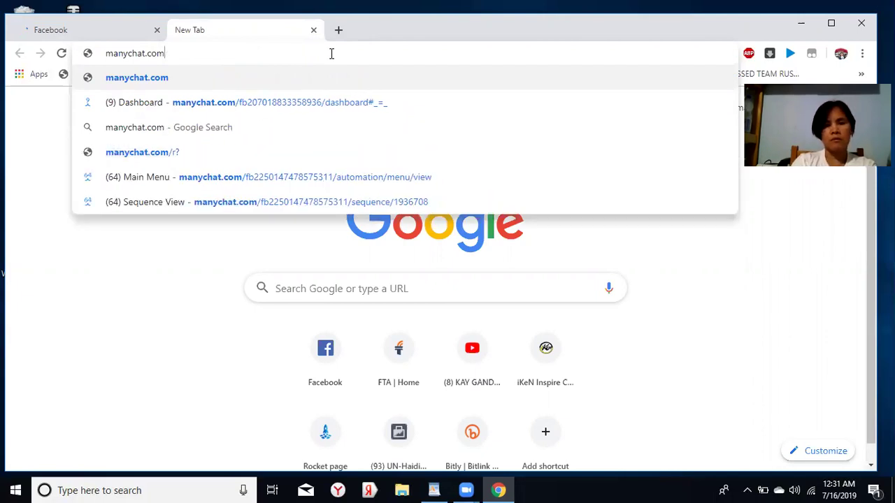
key(Return)
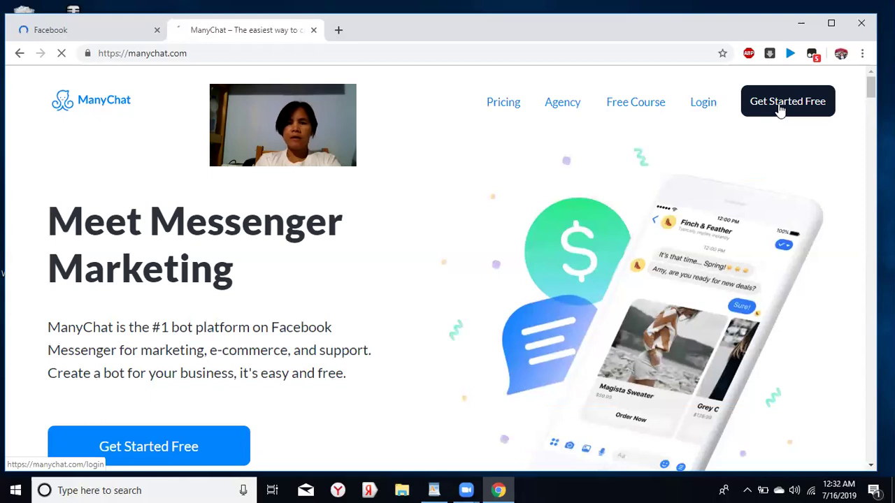
Step: Start ManyChat's free sign-up, agree to the Terms of Service and Privacy Policy, and sign in with Facebook
click(781, 110)
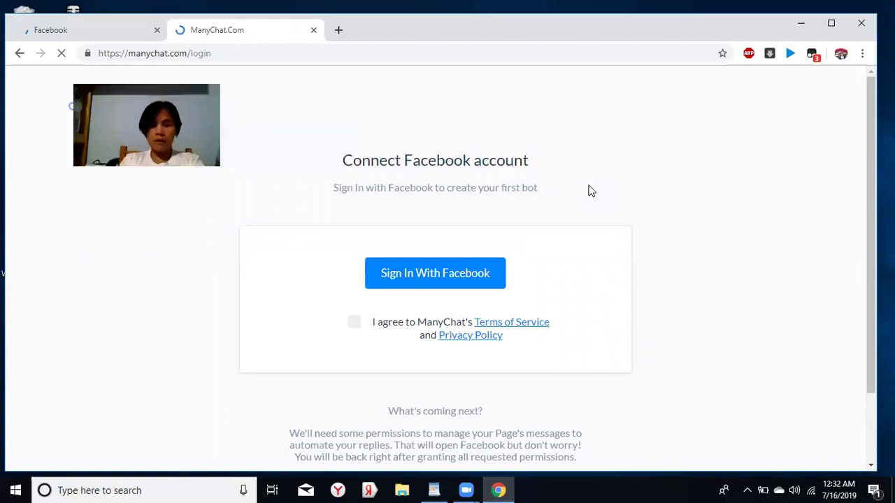
click(350, 323)
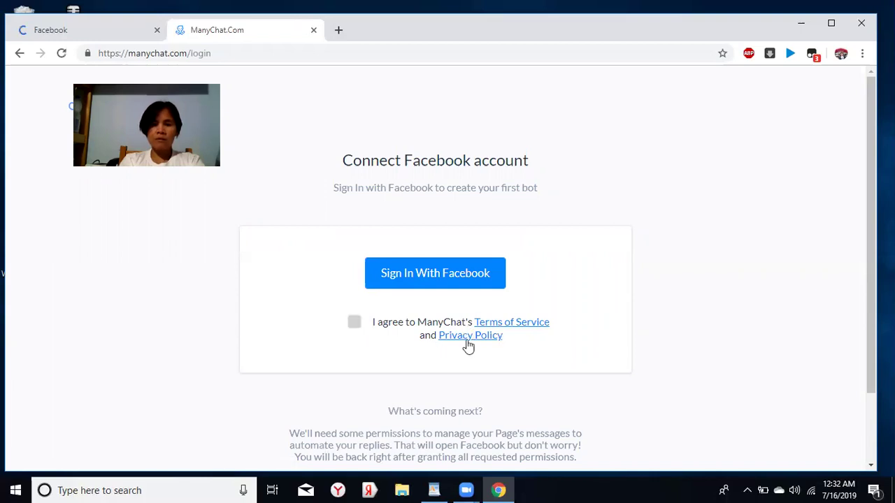
click(355, 323)
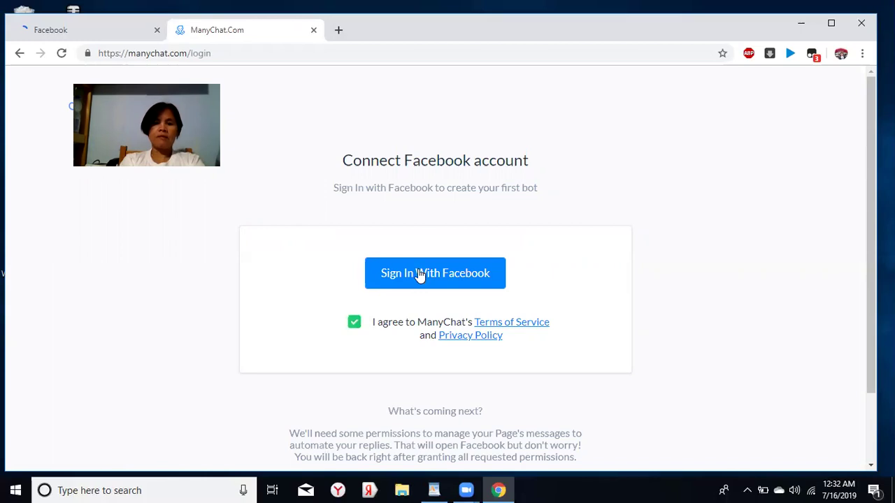
click(420, 273)
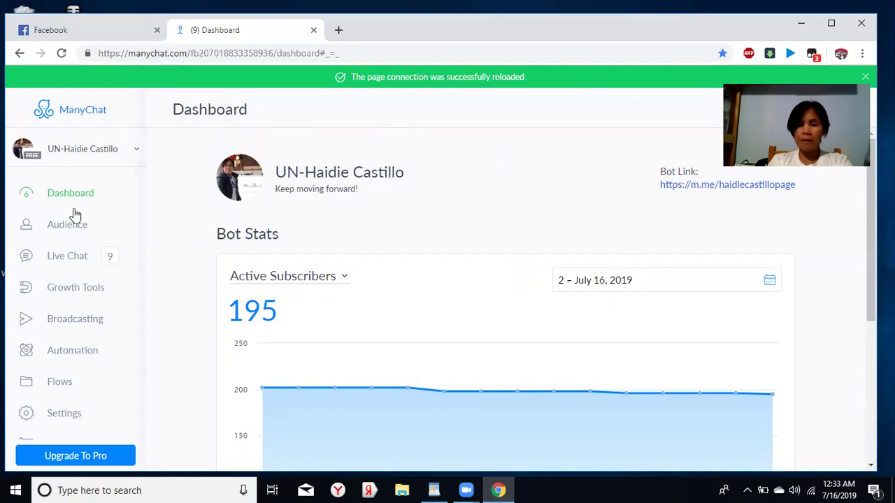
Step: Go to Add New Page and choose the connected page two entries below FastTrack Worldwide Online Store
click(103, 153)
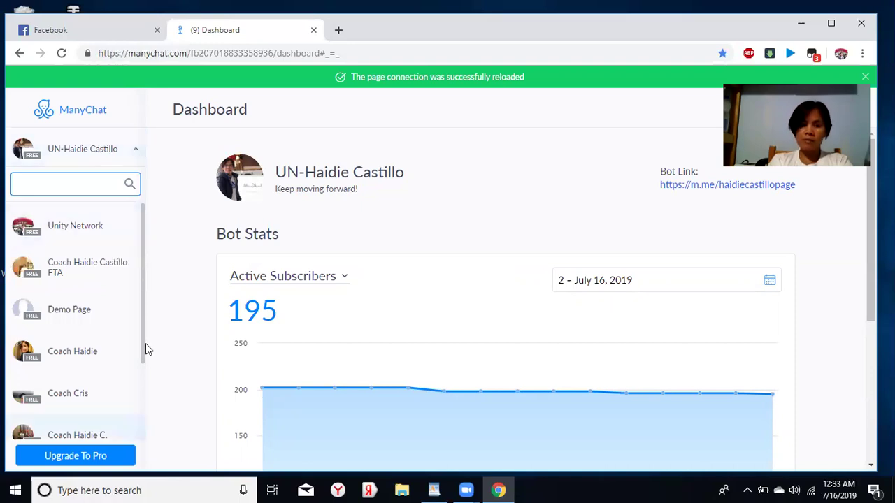
scroll(39, 406, down, 3)
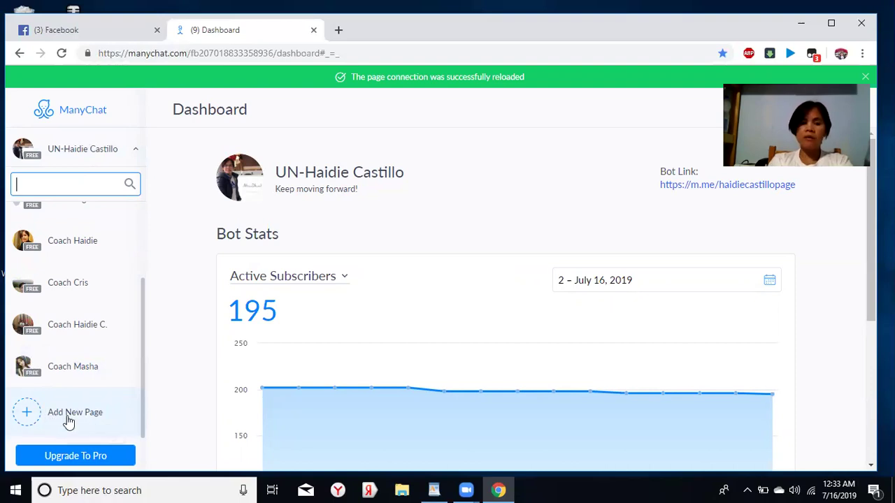
click(69, 420)
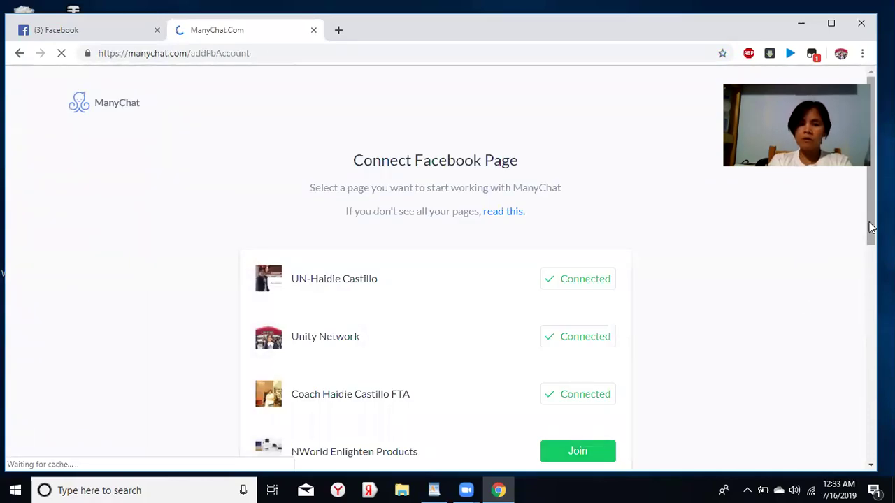
scroll(871, 223, down, 1)
scroll(435, 279, down, 2)
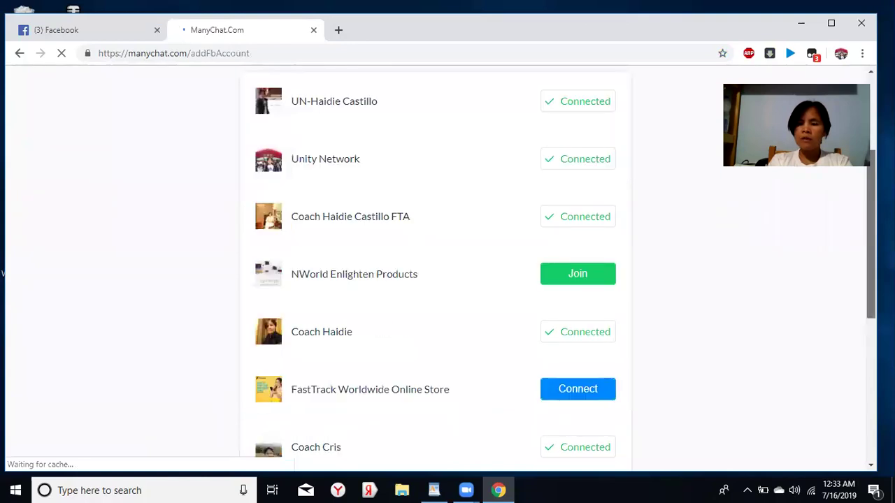
scroll(585, 208, down, 2)
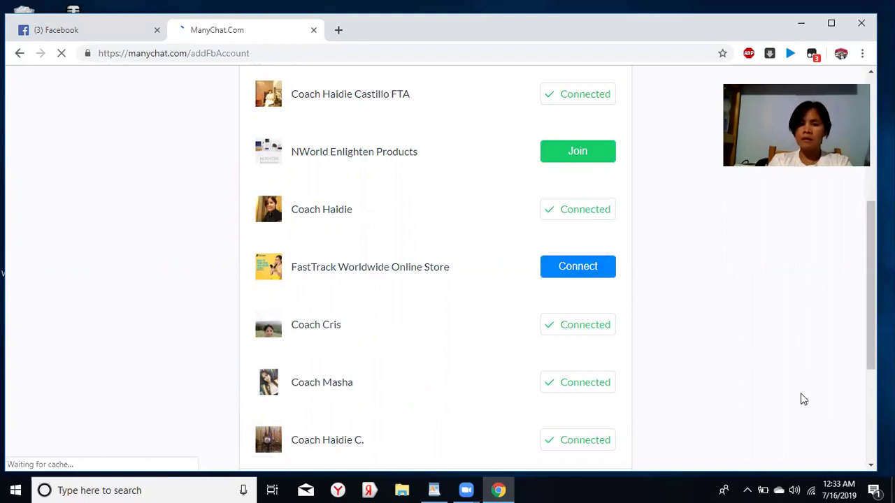
click(584, 387)
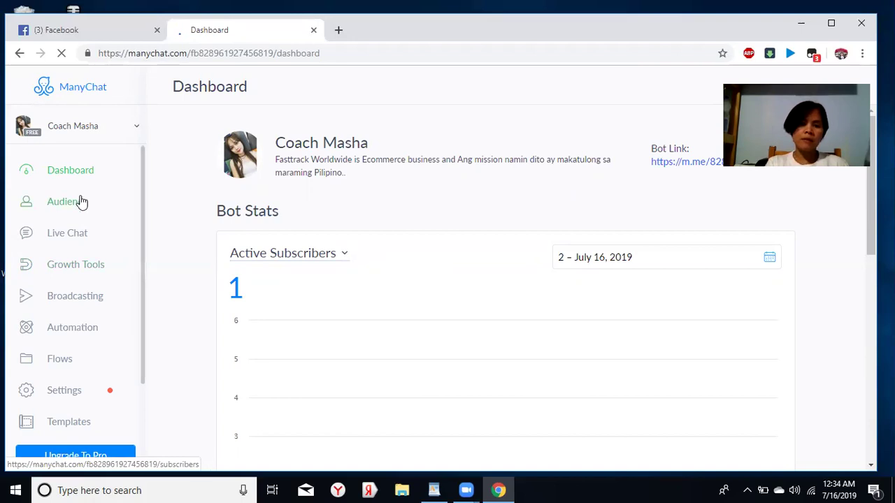
Step: Look through the page's Dashboard, Audience and Live Chat sections
click(63, 326)
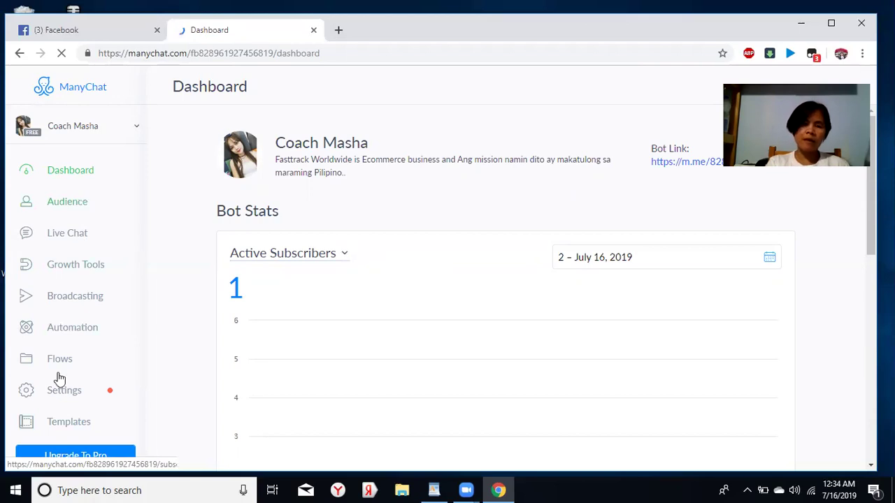
click(77, 160)
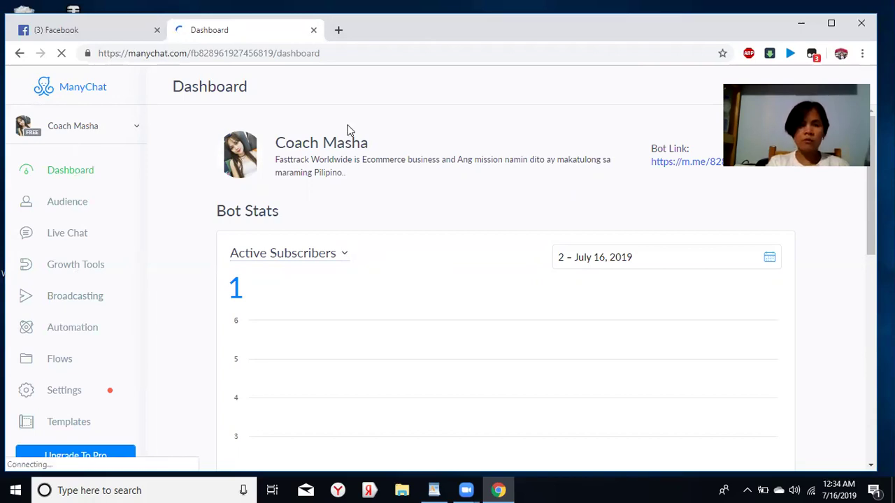
click(61, 205)
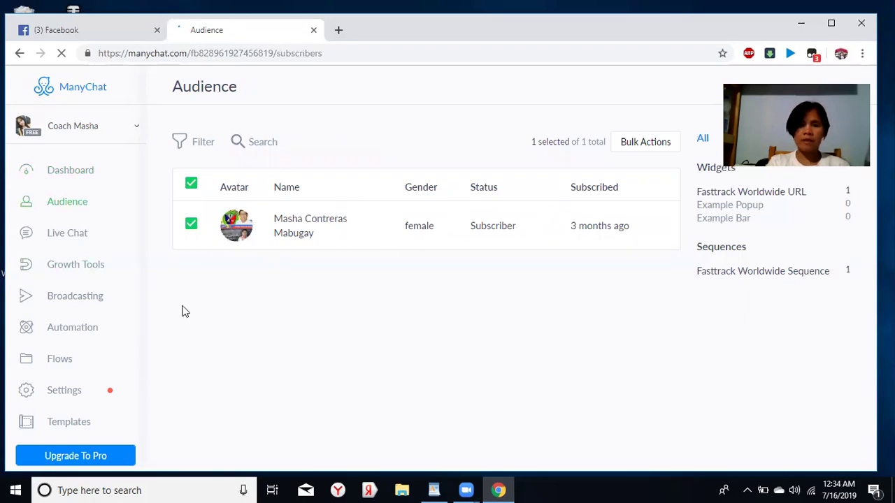
click(64, 236)
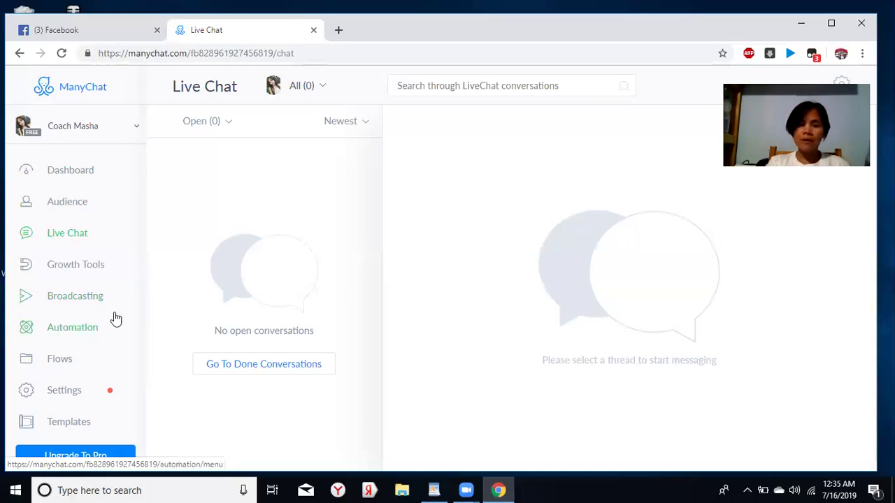
Step: Open the Sending Thank You message of the Fasttrack Worldwide Sequence in the automation sequences
click(69, 335)
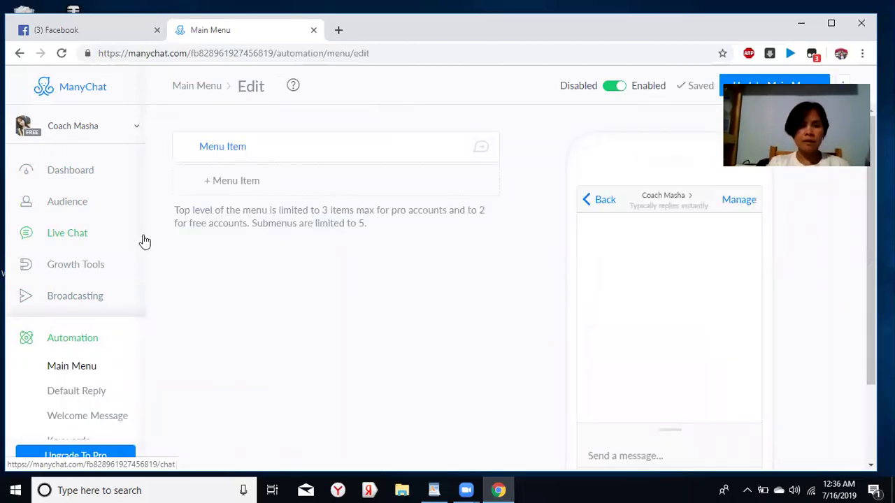
scroll(79, 190, down, 2)
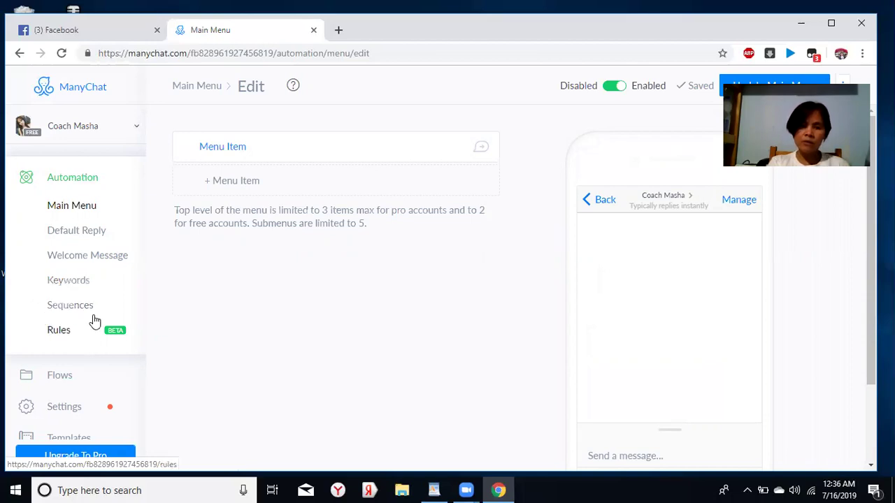
click(61, 314)
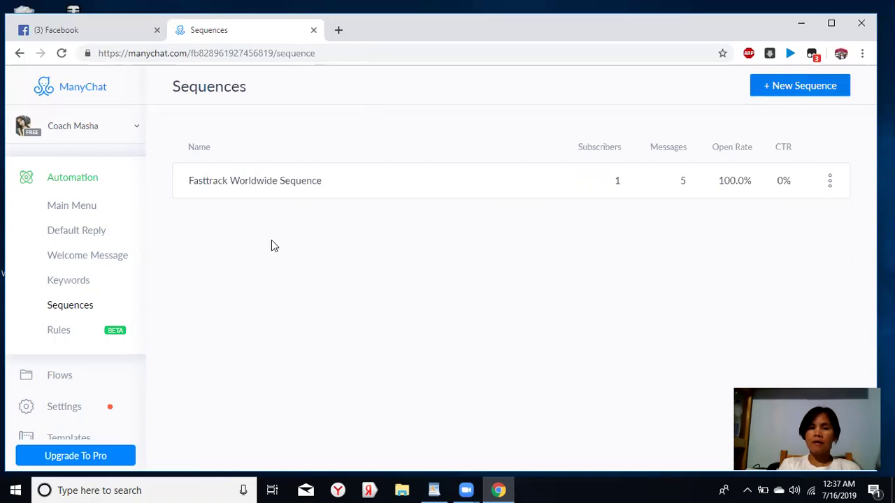
click(273, 183)
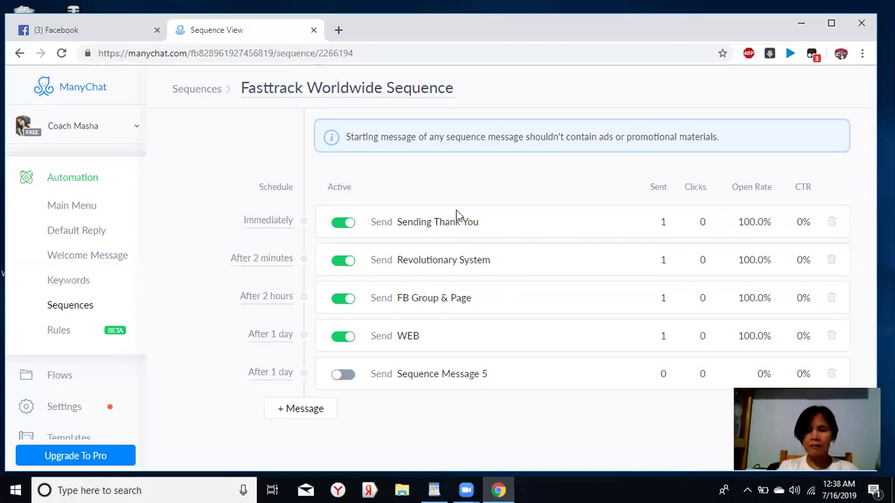
click(453, 223)
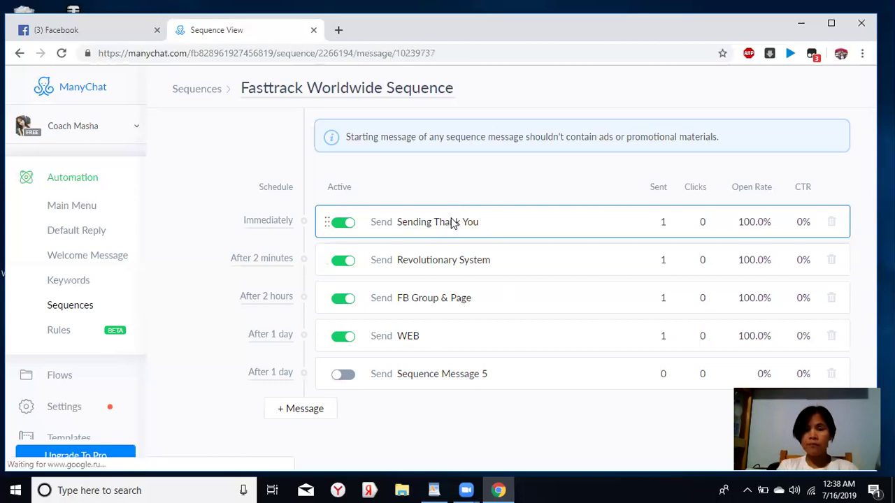
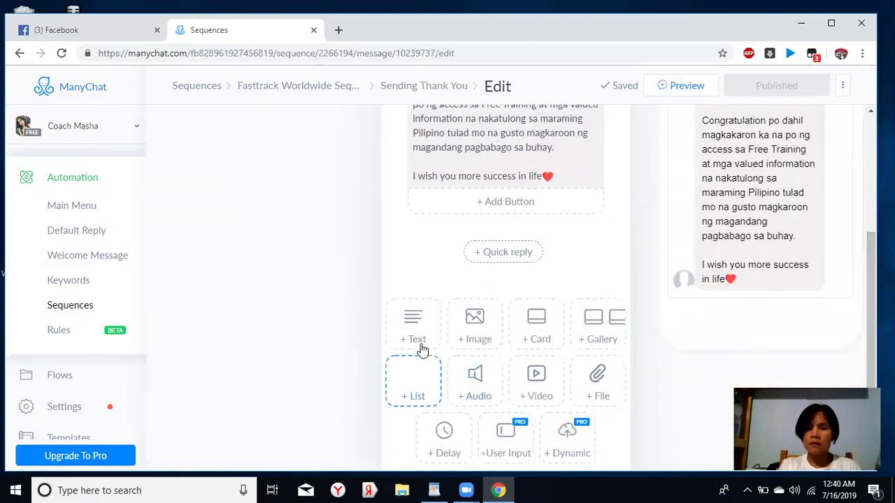
Step: Add a new text block below the existing thank-you text and open it for editing
click(416, 340)
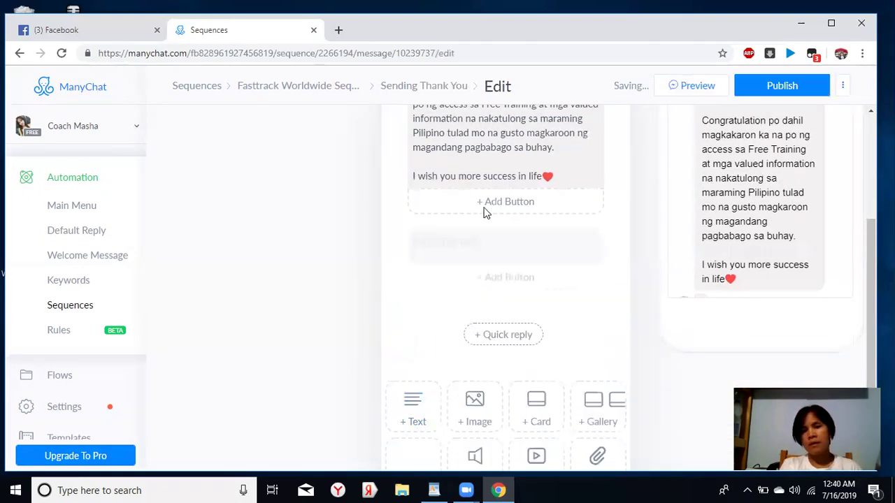
click(613, 312)
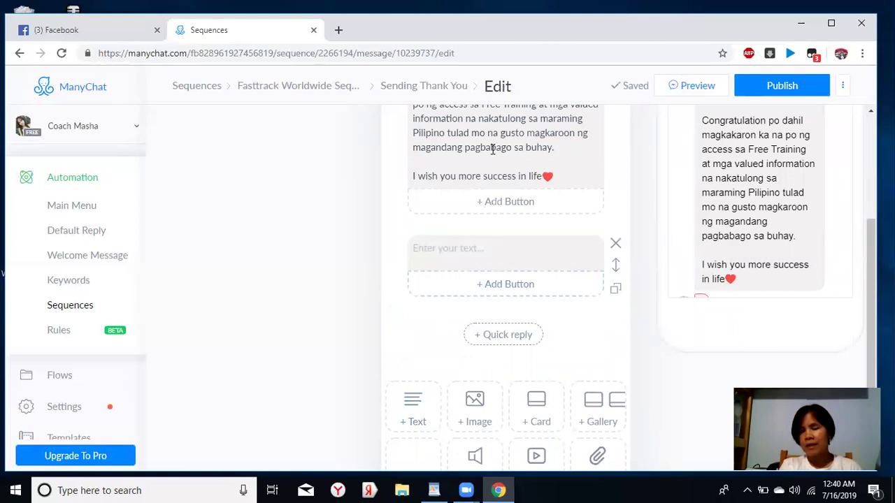
click(495, 246)
click(466, 145)
click(470, 250)
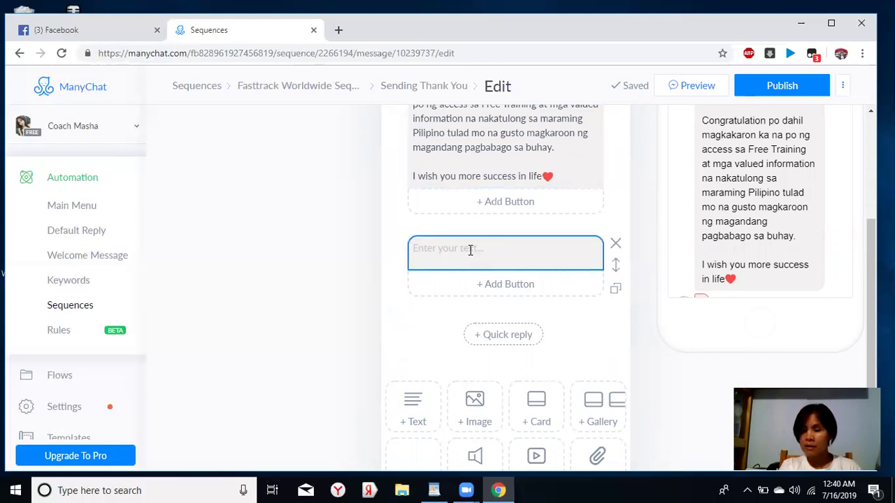
click(470, 250)
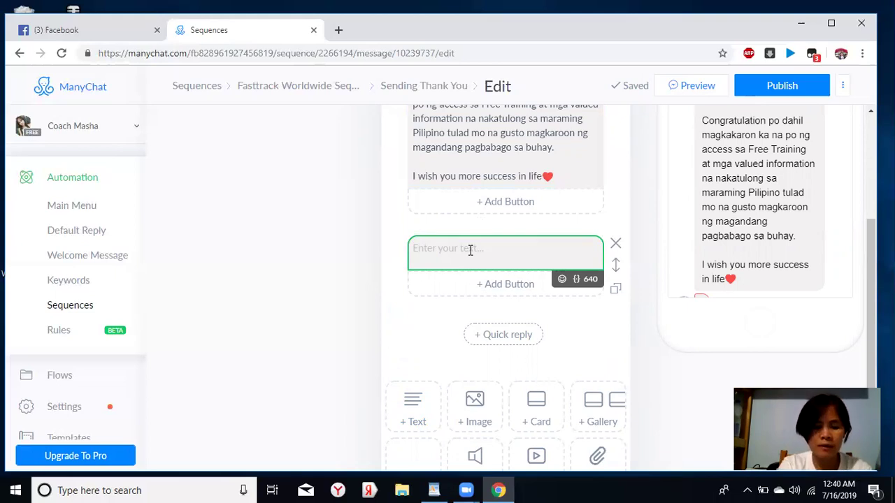
Step: Start the new text block with "Hello", the First Name variable and a comma
text(Hello)
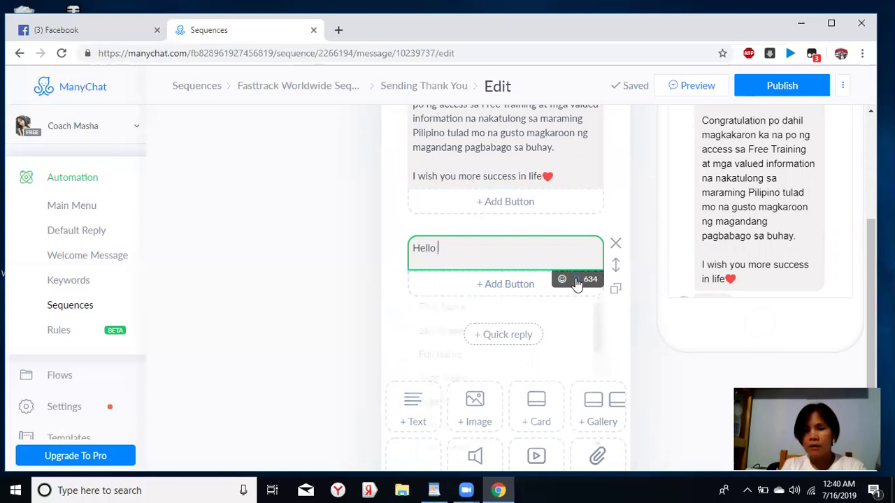
click(576, 279)
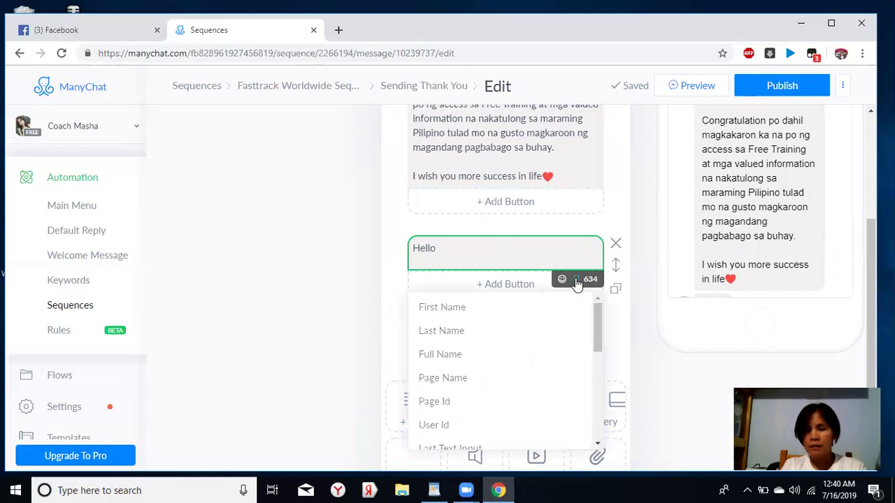
click(443, 311)
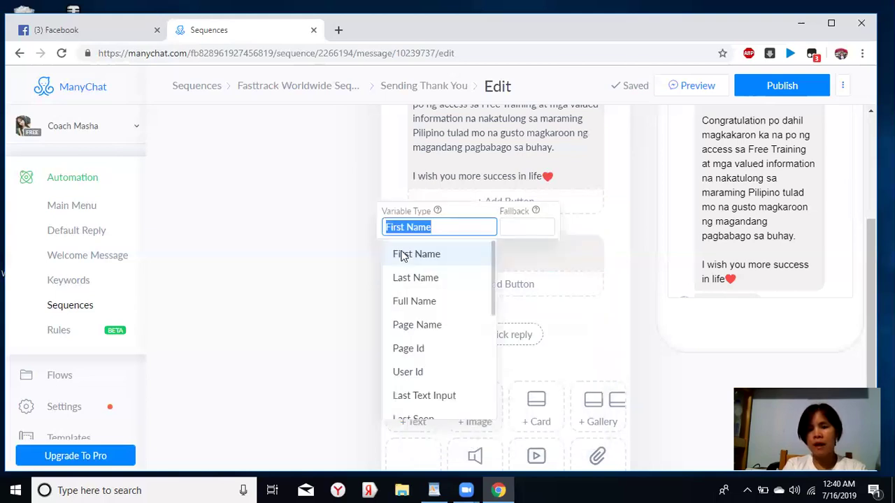
click(306, 261)
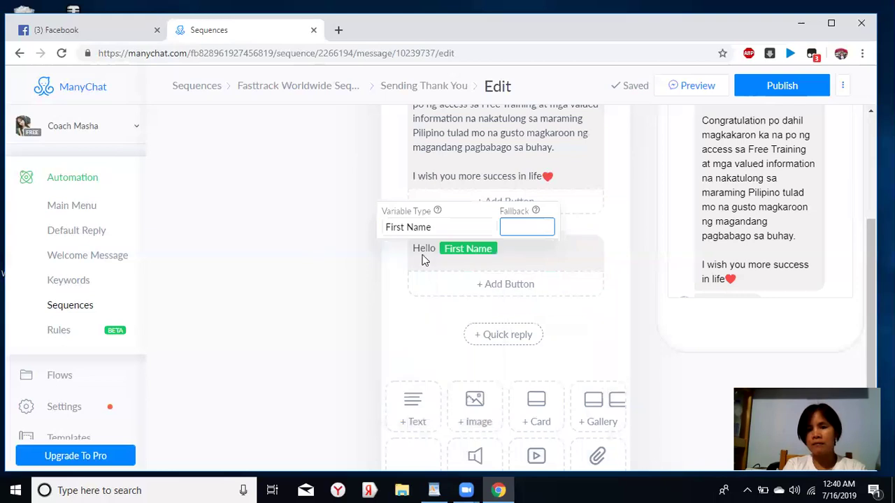
click(511, 249)
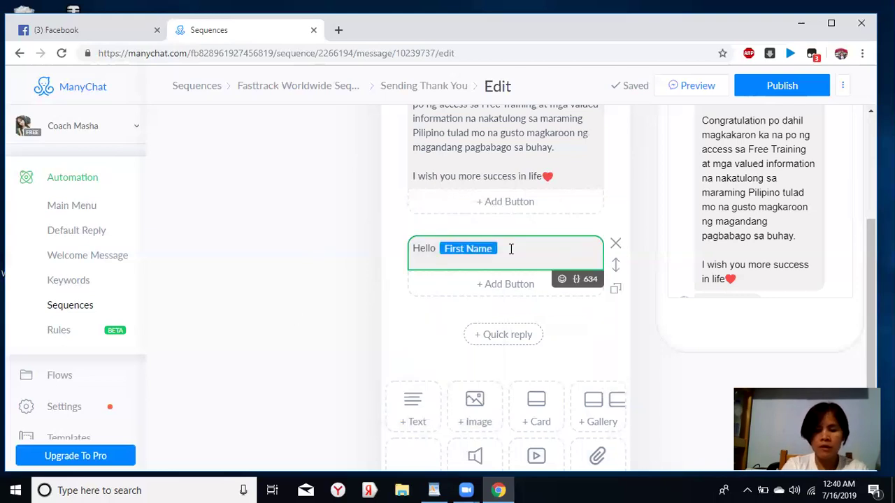
text(,)
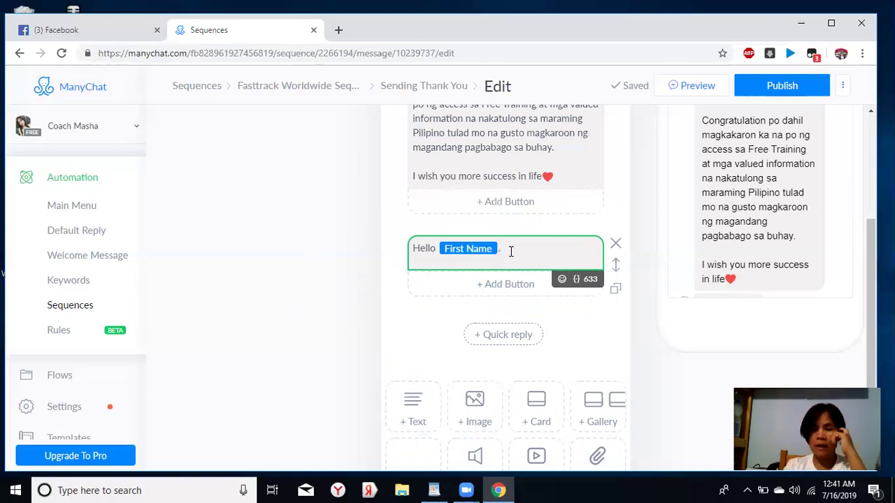
text(,)
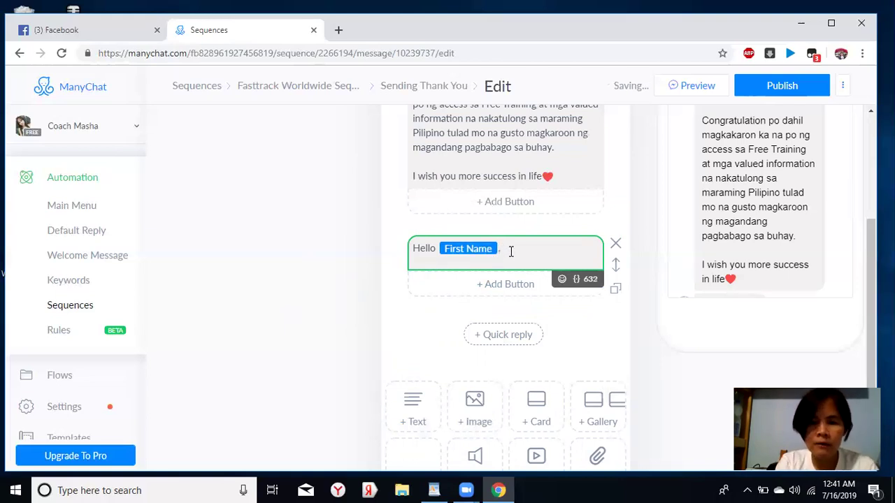
Step: Continue the message after the greeting with "Congratulation po dahil magkakaroon kana po ng access sa free training at"
text( C)
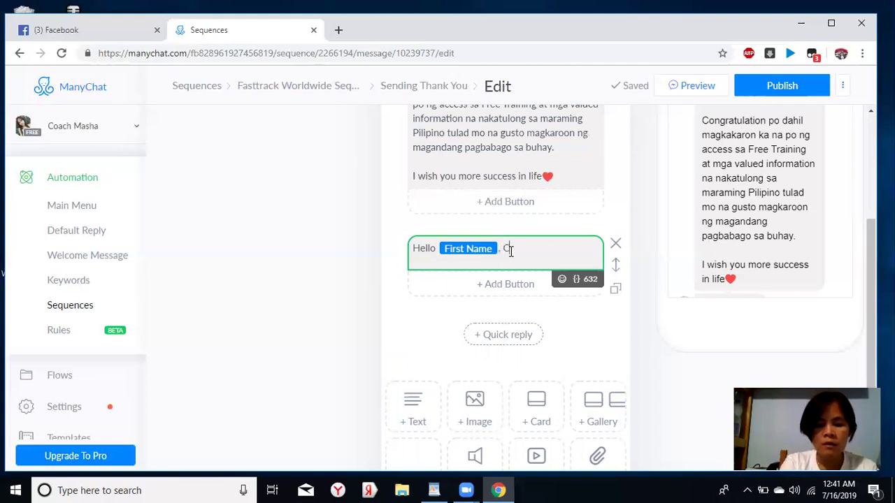
text(ongratul)
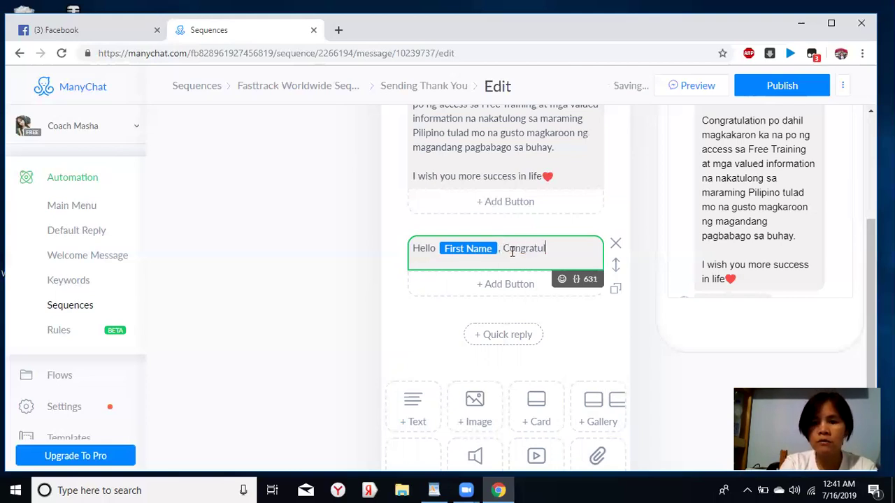
text(atio)
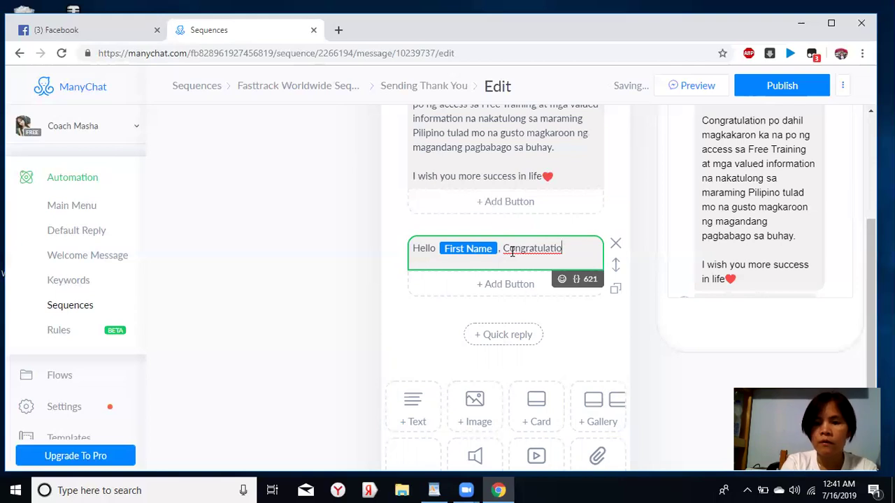
text(n po)
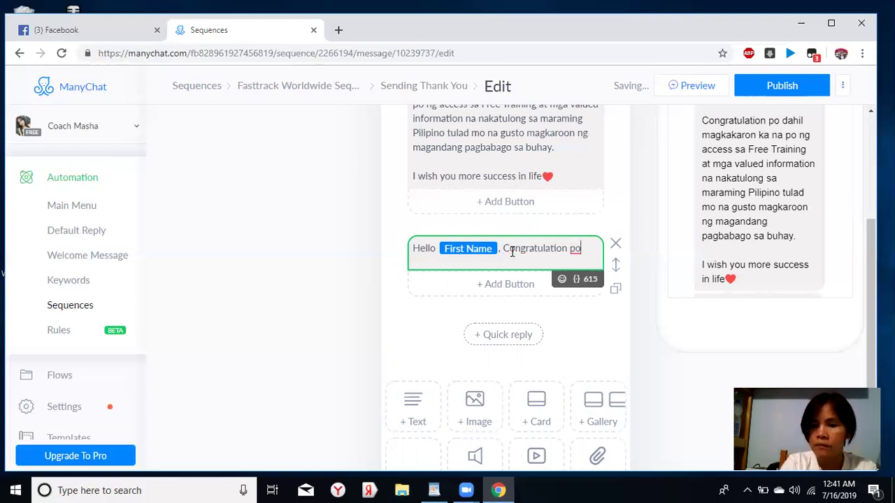
text( da)
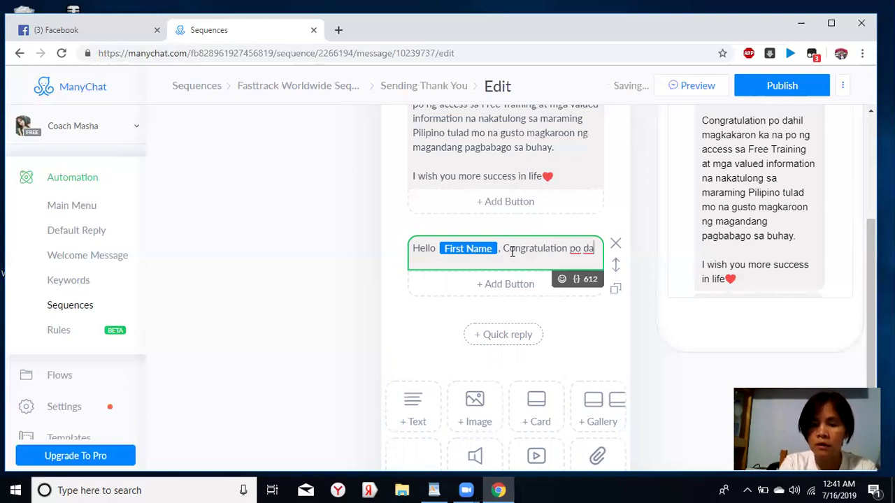
text(hil )
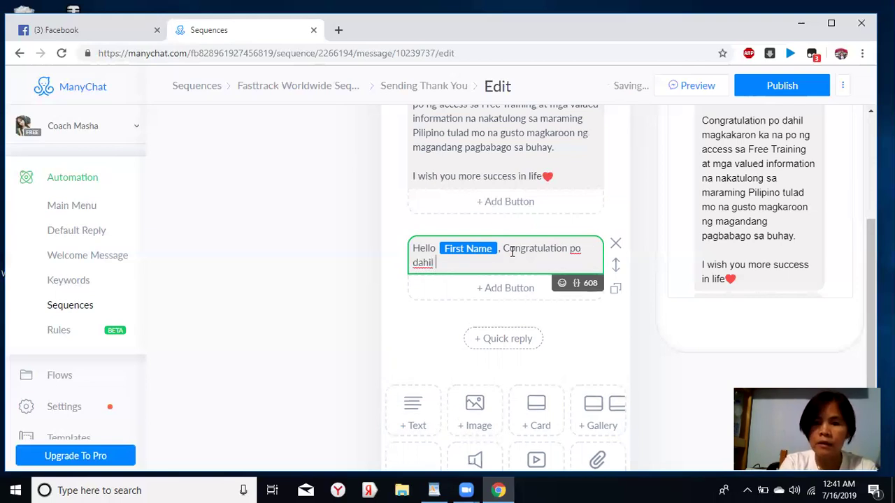
text(magkakaroon )
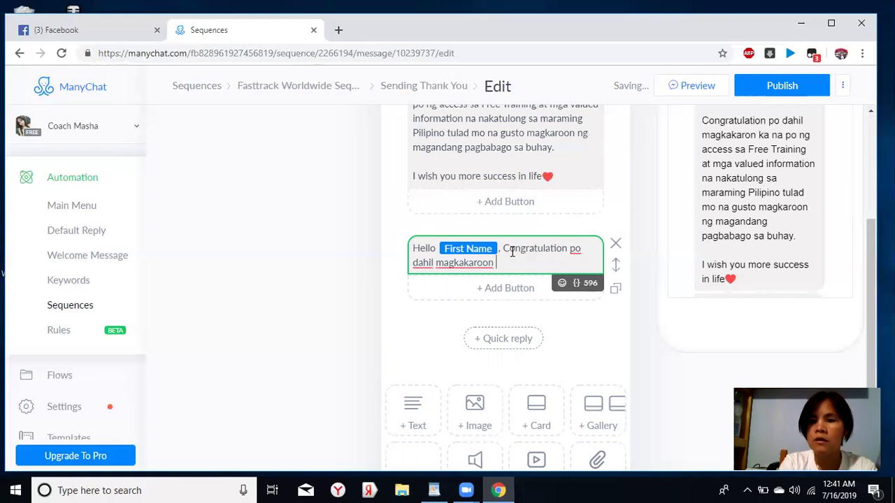
text(kana)
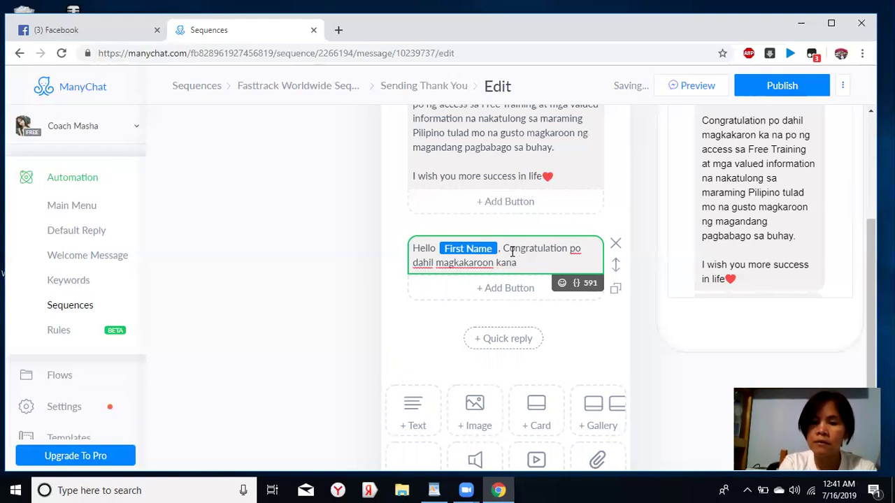
text( po ng acce)
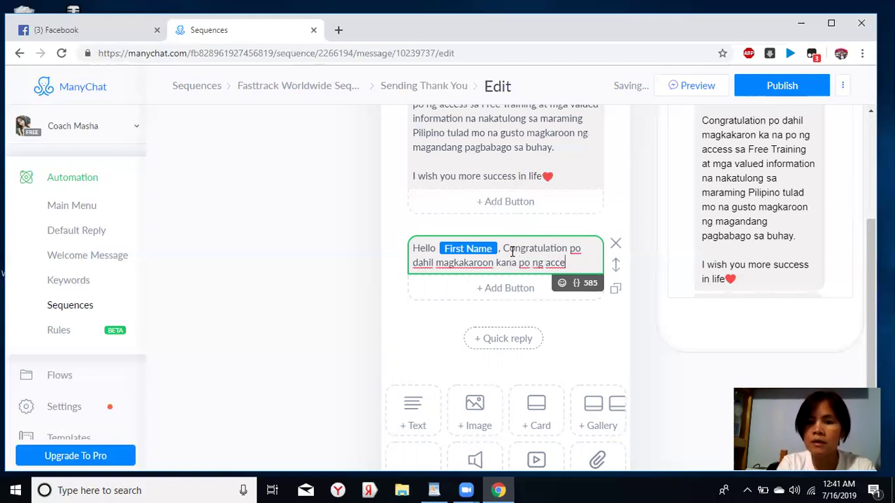
text(ss sa f)
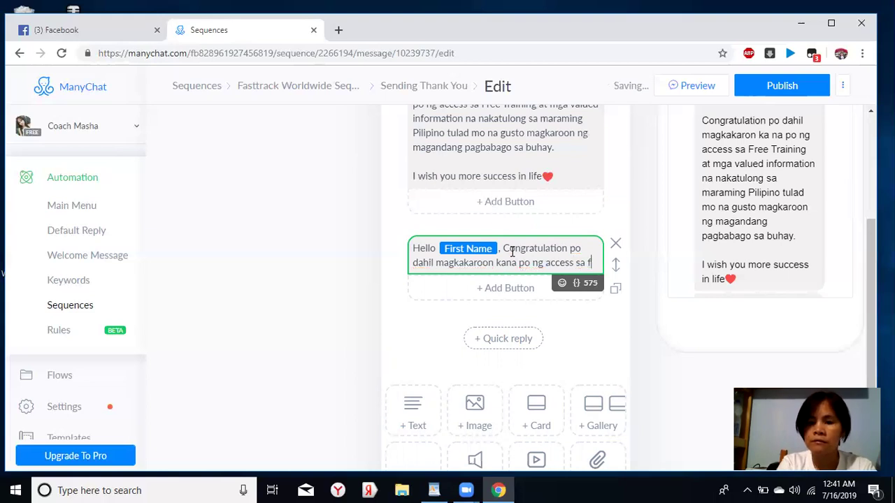
text(ree trai)
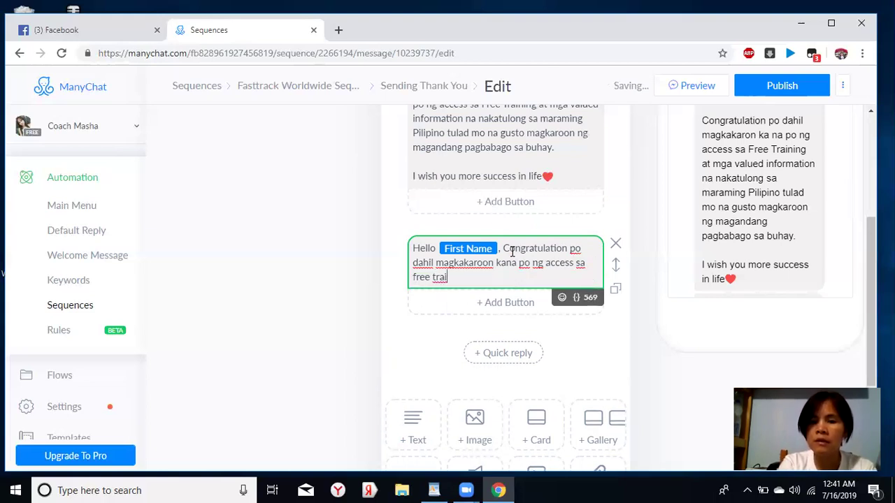
text(ning at )
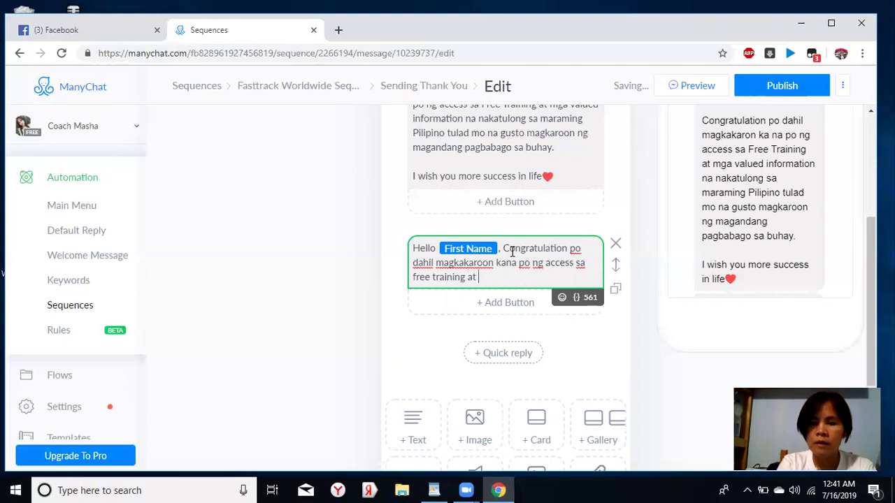
Step: Extend the message with "mga valued information na nakatulong"
text(mga val)
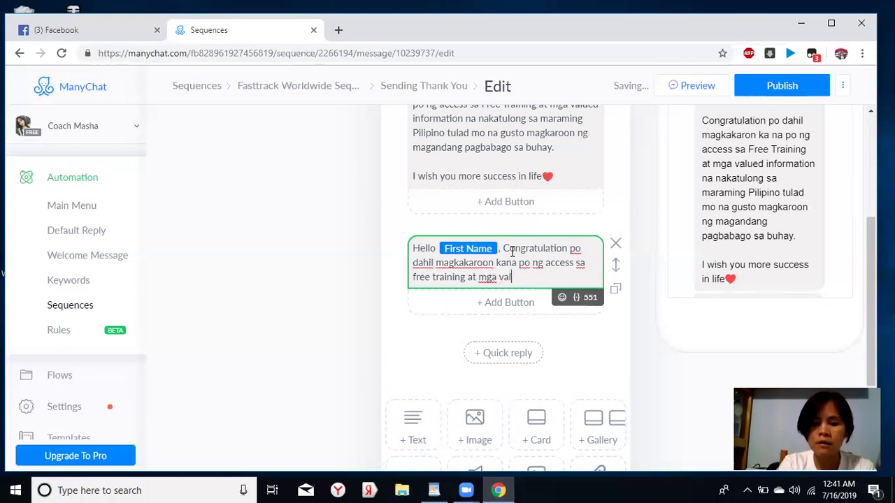
text(ued i)
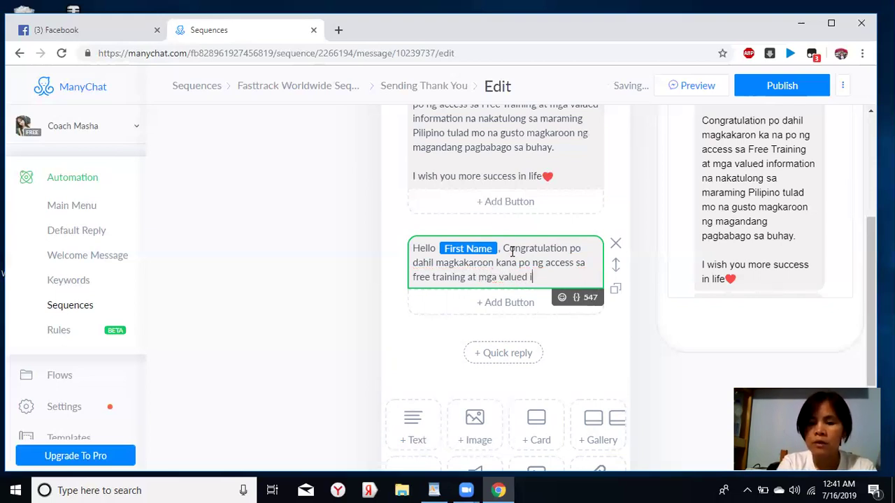
text(nforma)
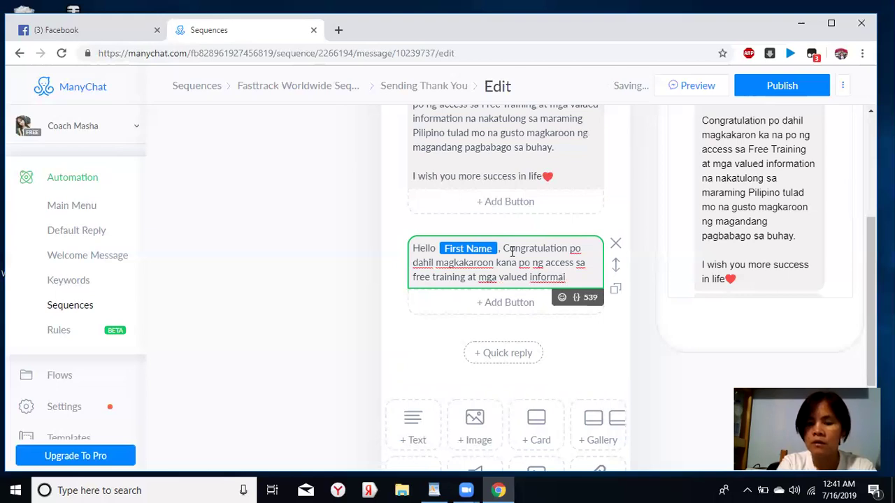
text(tion )
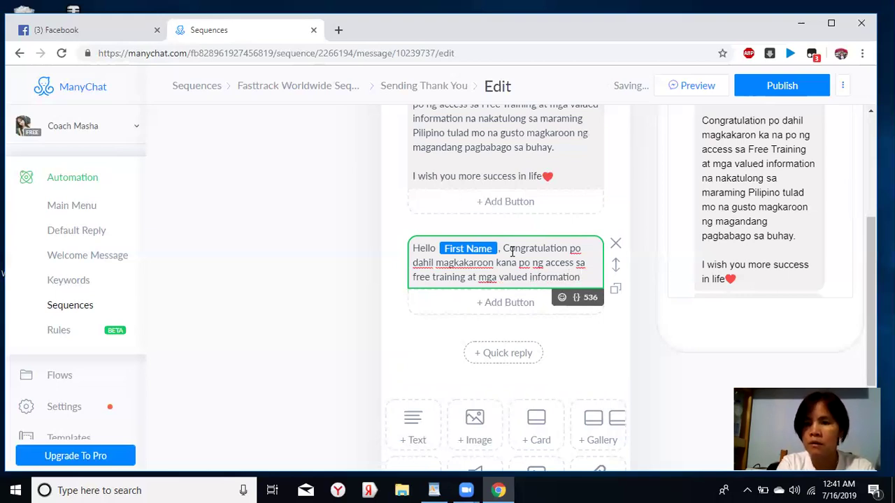
text(na na)
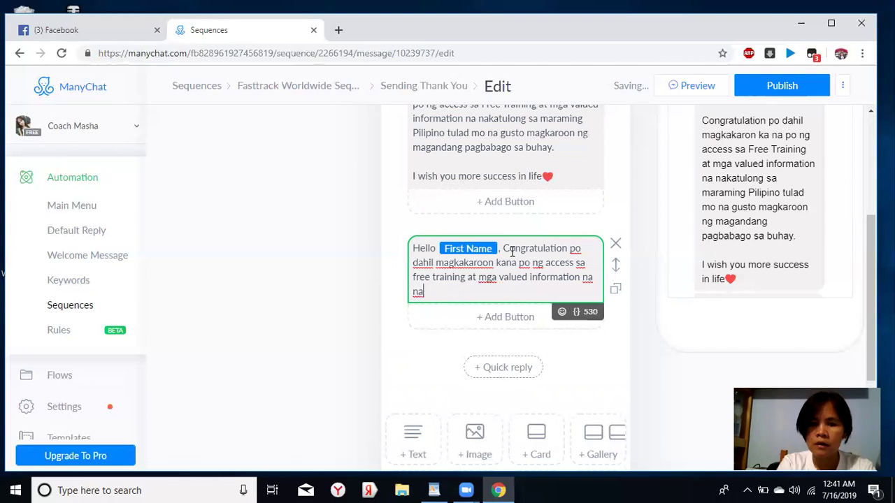
text(katulong )
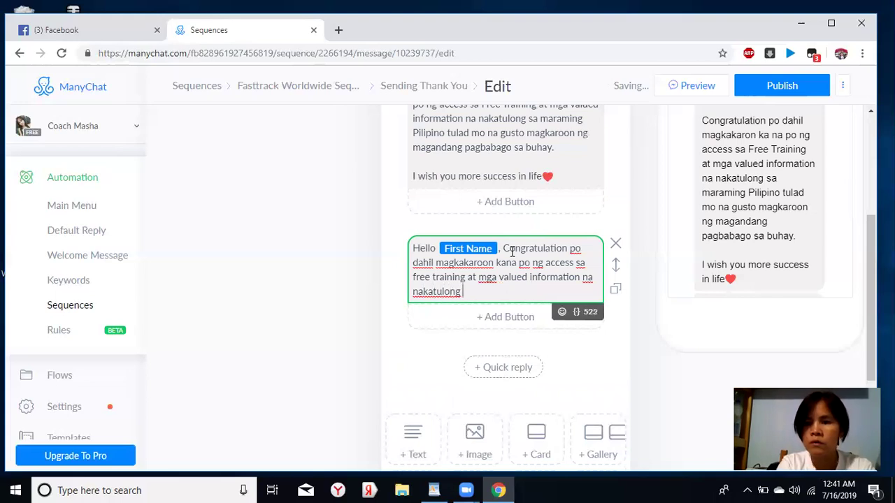
Step: Continue the message in the new text block with "sa maraming Pilipino tulad mo"
text(sa maraming Po)
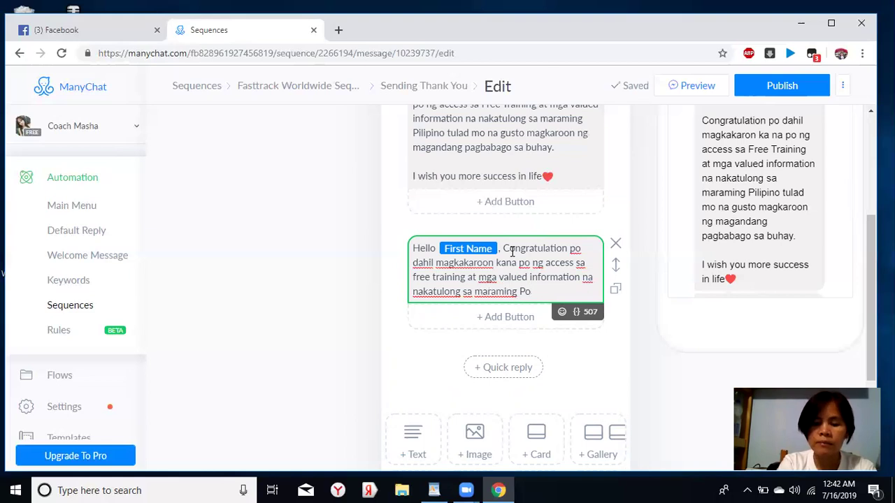
key(BackSpace)
text(ilipo)
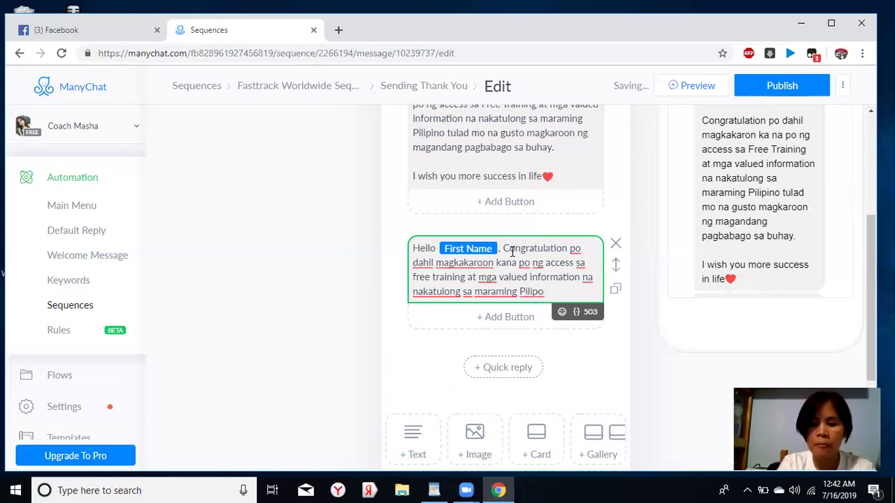
key(BackSpace)
text(in)
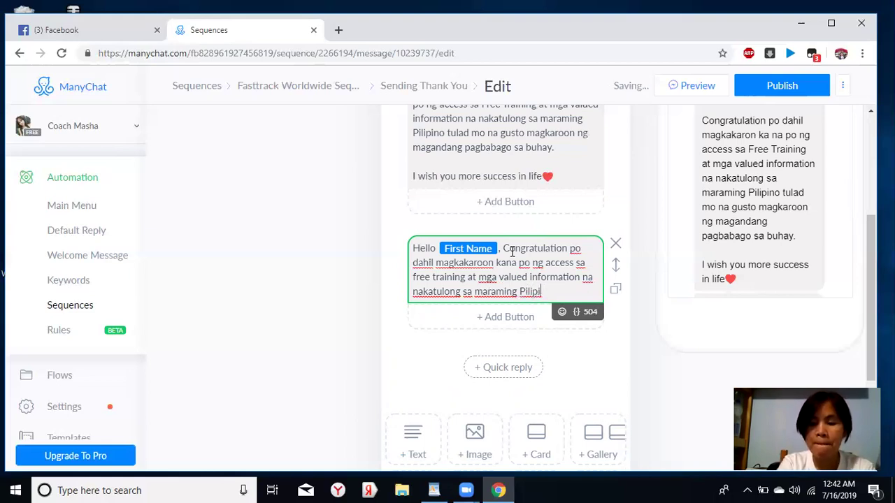
text(o tu)
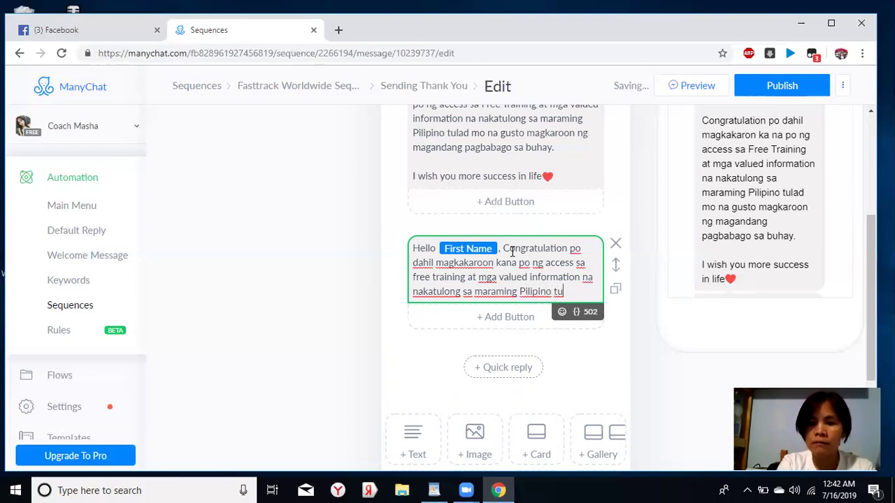
text(lad mo )
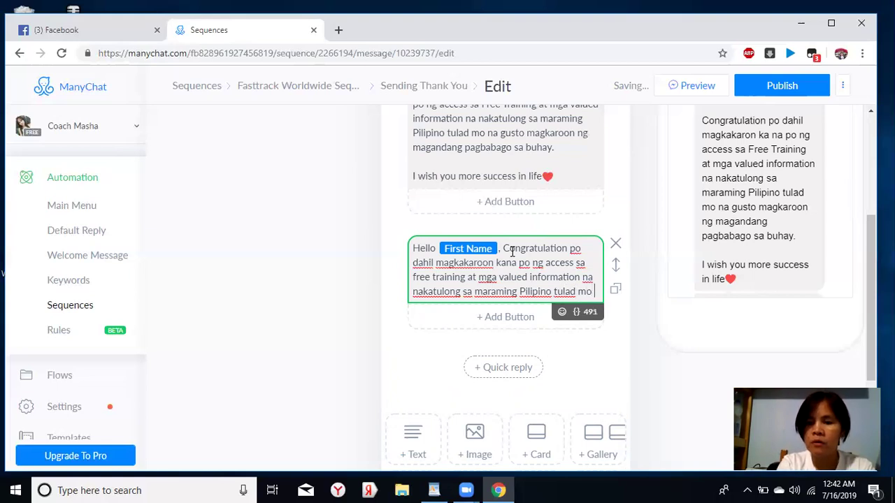
Step: Complete the sentence in the new text block with "na gusto magkaroon ng magandang pagbabago sa buhay ."
text(na gus)
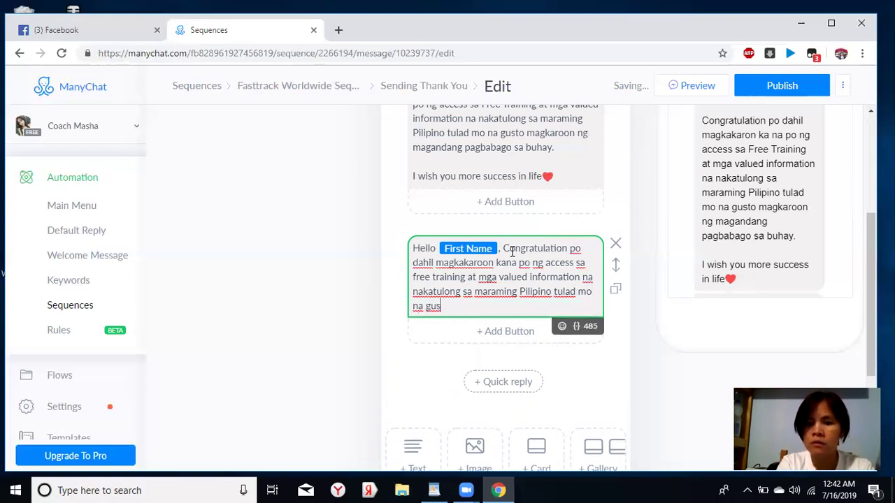
text(to mag)
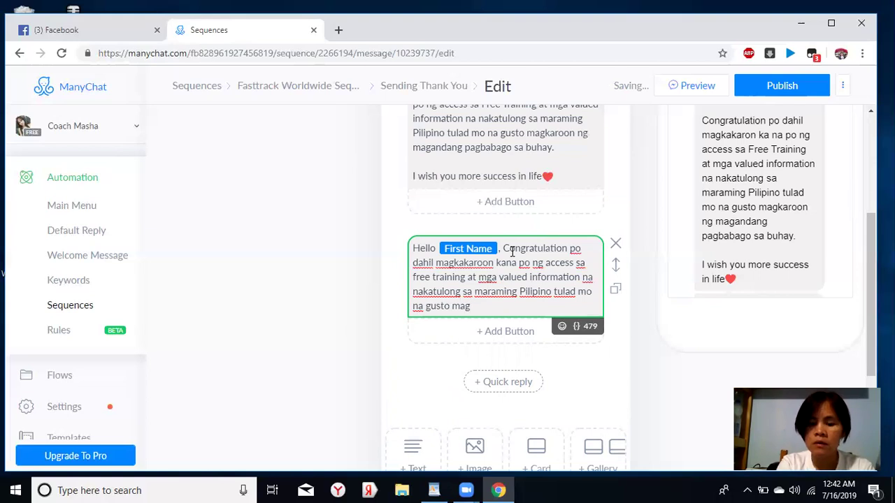
text(karoon)
key(BackSpace)
key(BackSpace)
key(BackSpace)
key(BackSpace)
key(BackSpace)
text(roon )
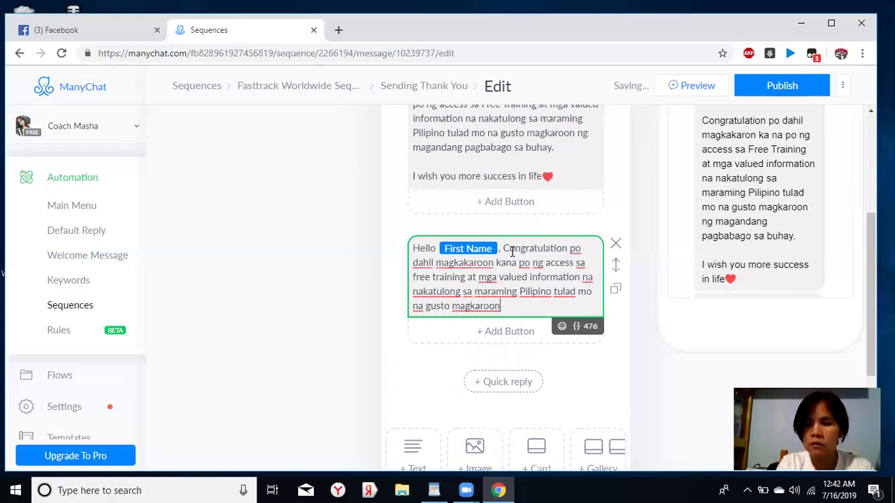
text(ng magandang pagbabago)
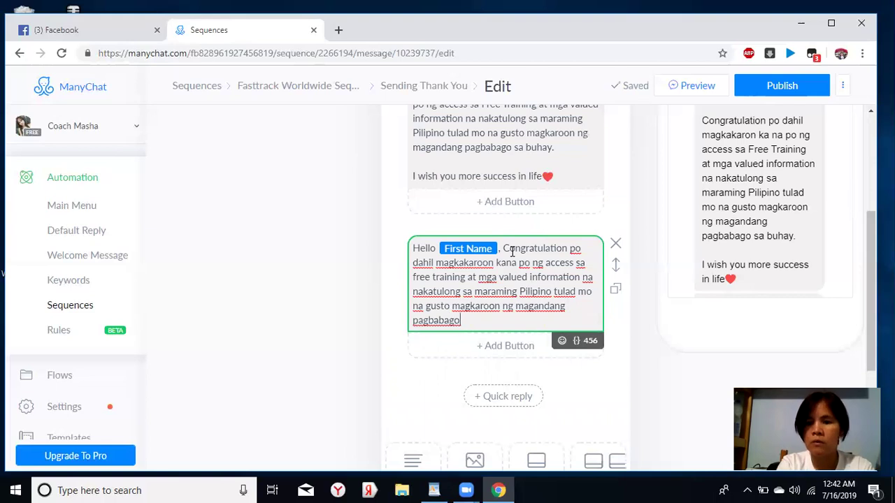
text( sa buhay)
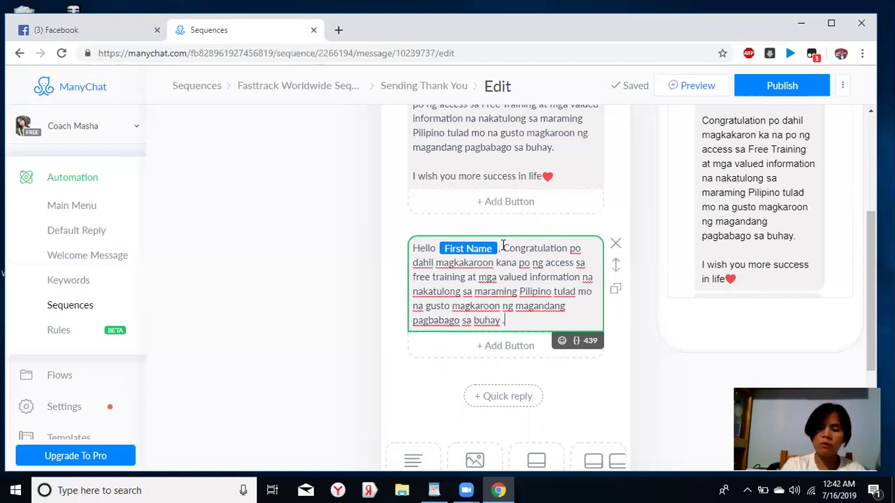
Step: Add a line break at the end of the message and another before "Congratulation", leaving the greeting on its own line
key(Return)
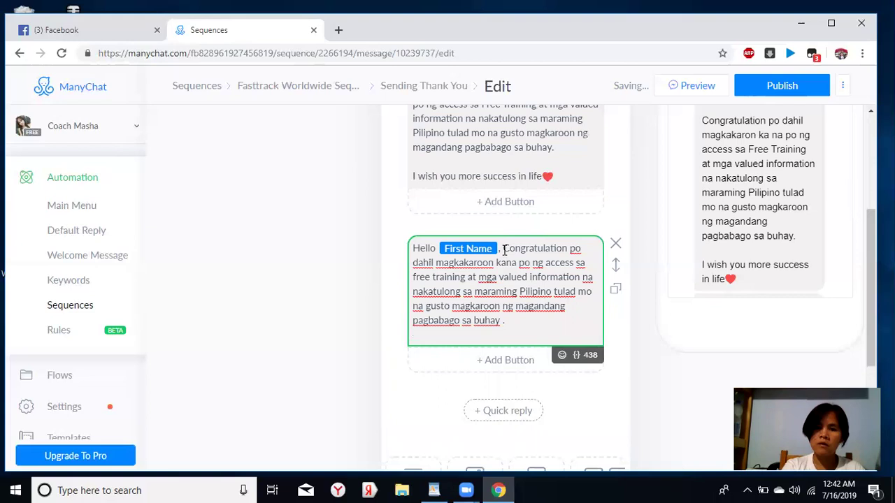
click(504, 250)
key(Return)
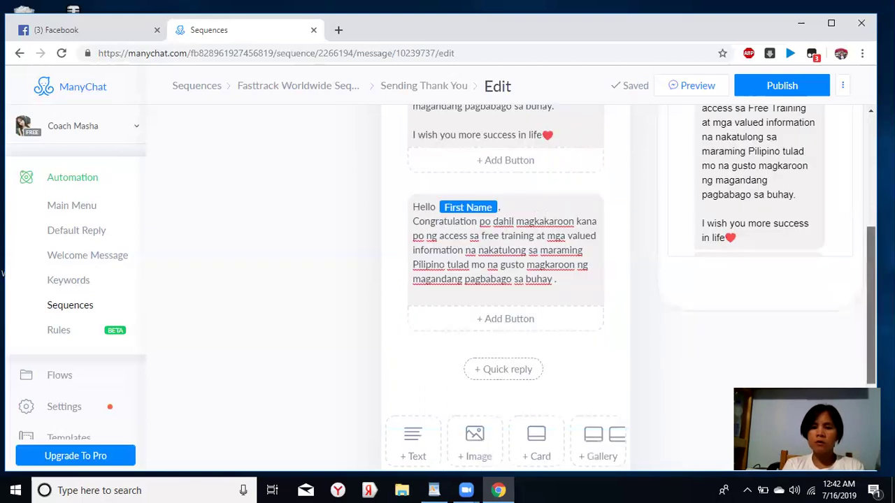
Step: Add an image block below the new text block and upload the picture "me" from the FTW files folder
scroll(505, 280, down, 2)
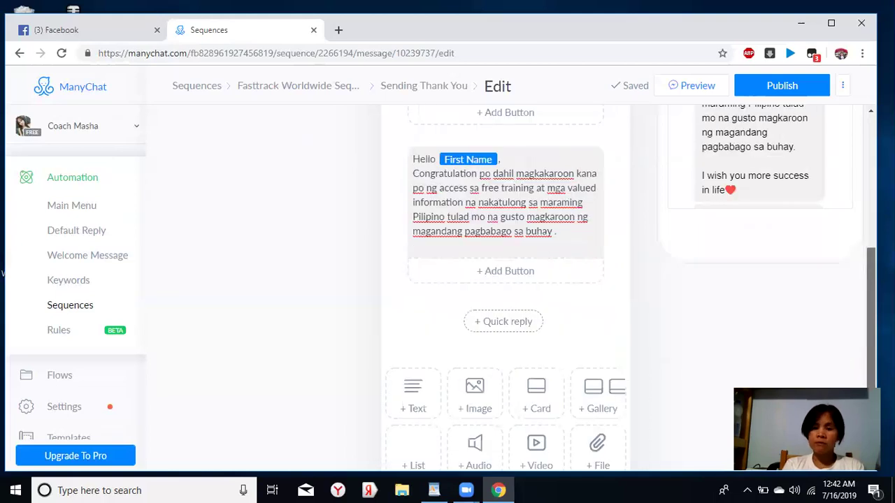
scroll(553, 360, down, 1)
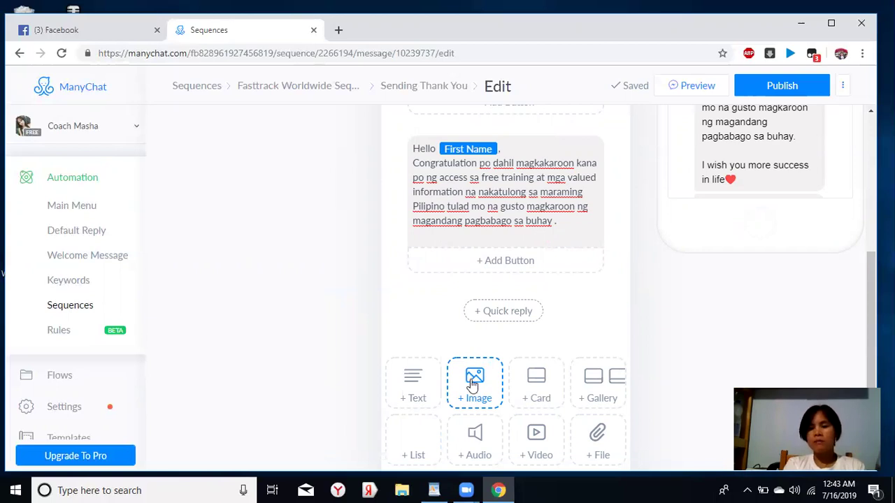
click(473, 383)
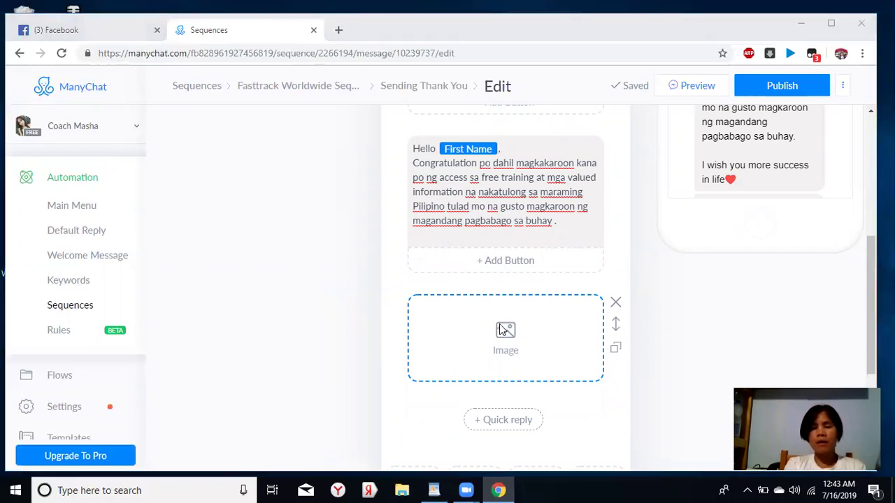
click(501, 330)
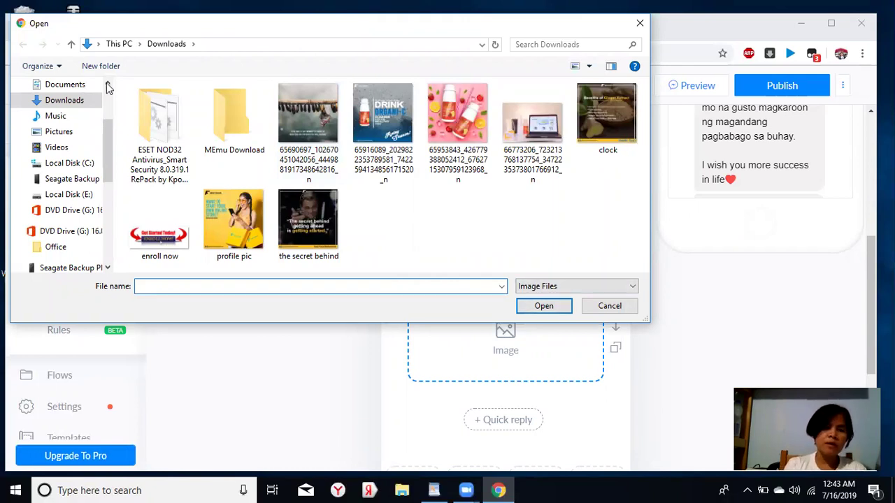
drag(108, 144, 110, 176)
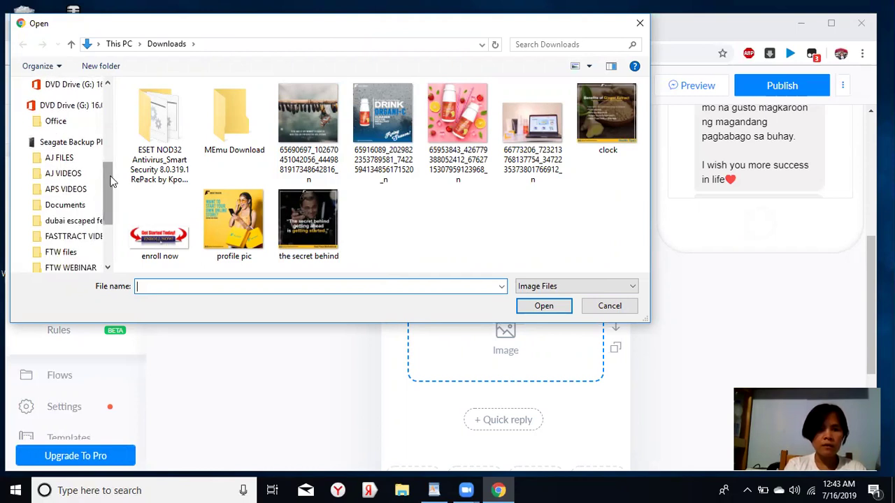
click(70, 254)
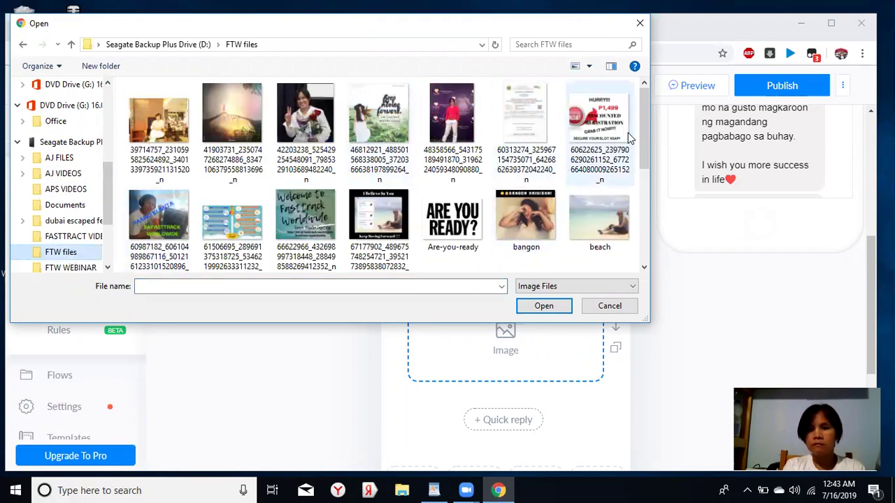
drag(644, 129, 651, 188)
click(458, 253)
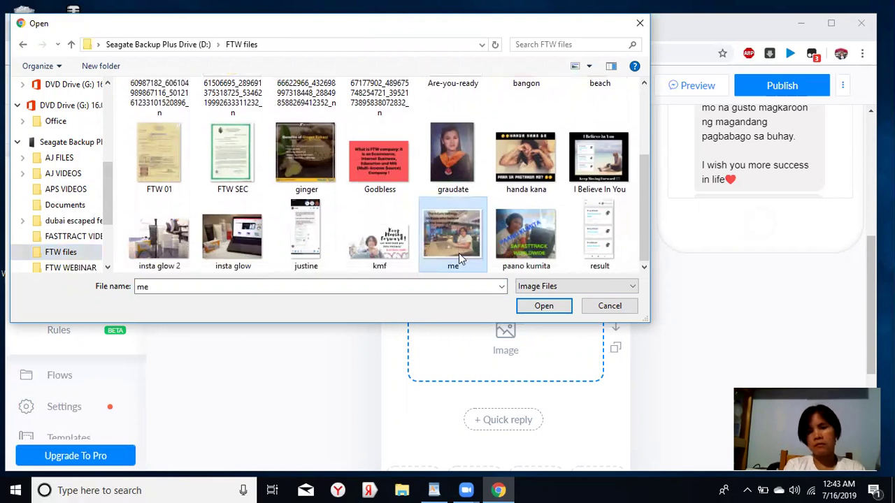
click(531, 308)
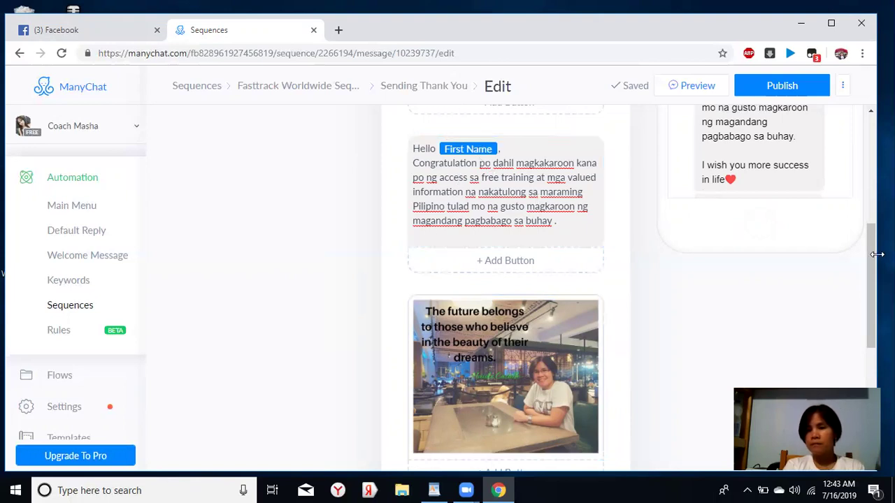
Step: Opt in to message previews through Send to Messenger with the current Facebook account, and close the Preview dialog
drag(871, 283, 870, 336)
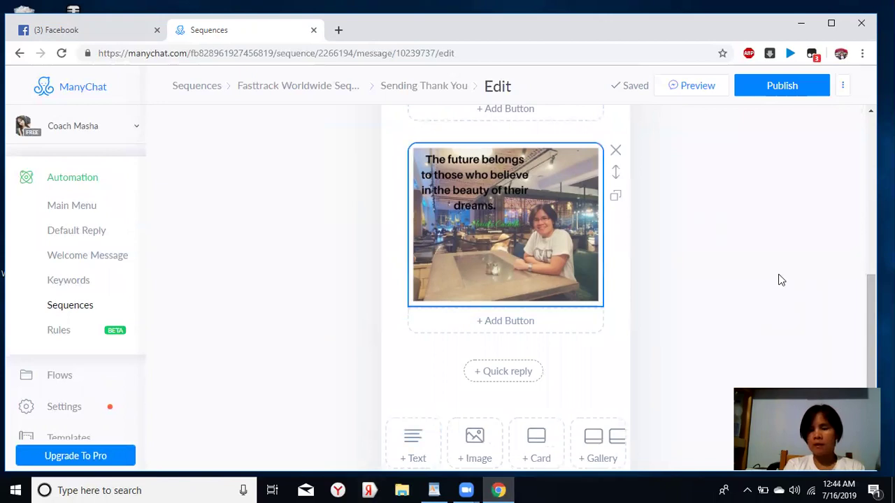
scroll(870, 336, down, 1)
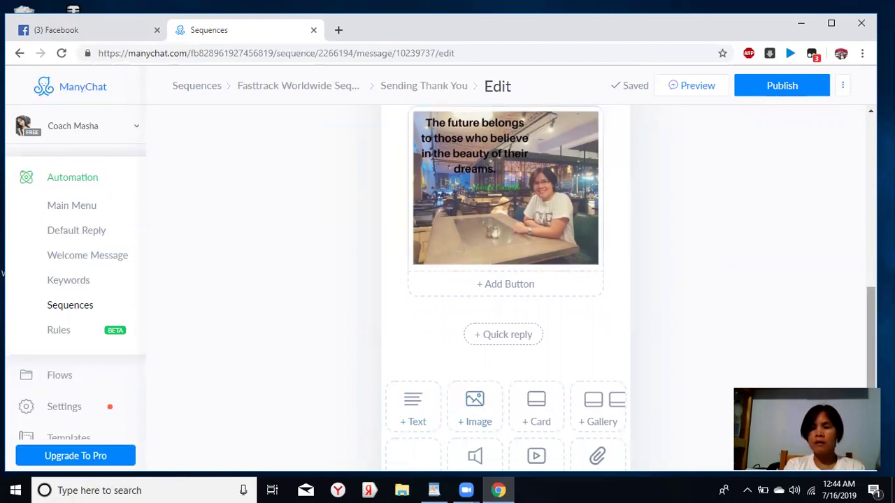
scroll(504, 279, up, 3)
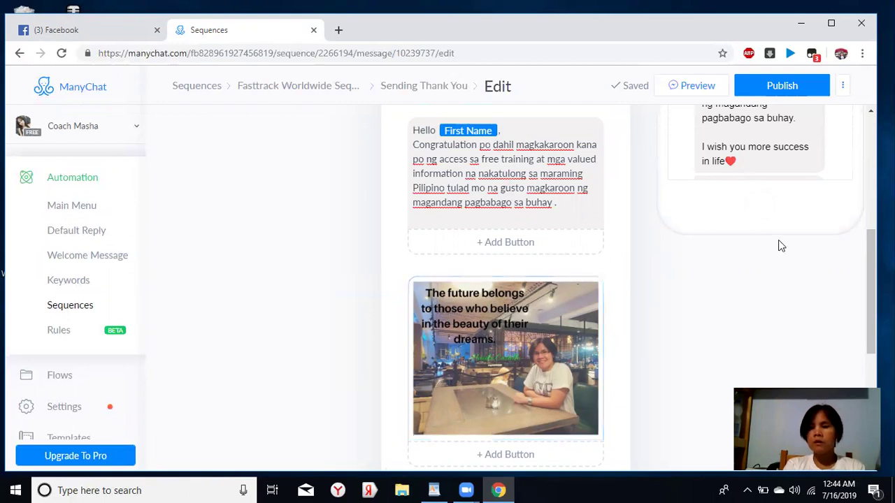
scroll(871, 293, up, 1)
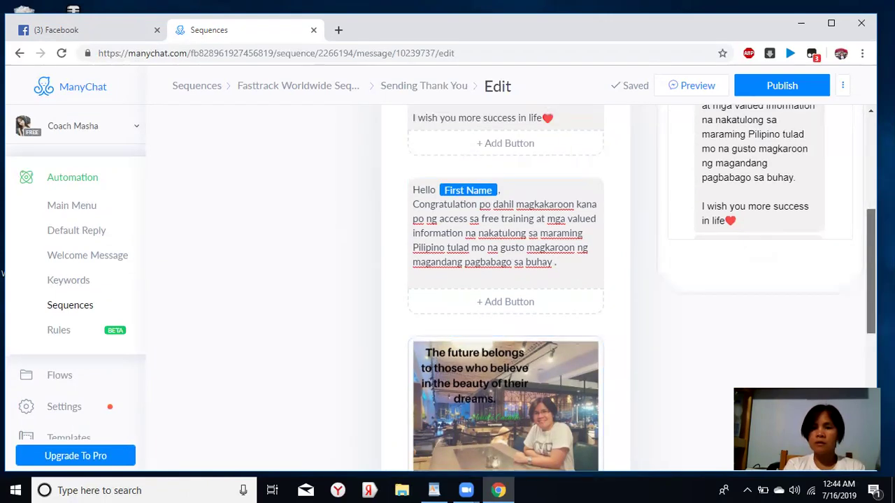
scroll(870, 280, down, 1)
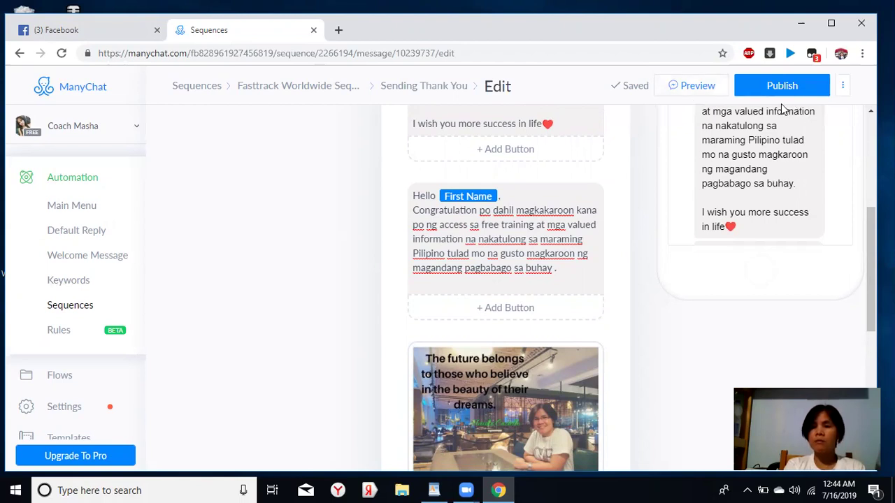
click(692, 89)
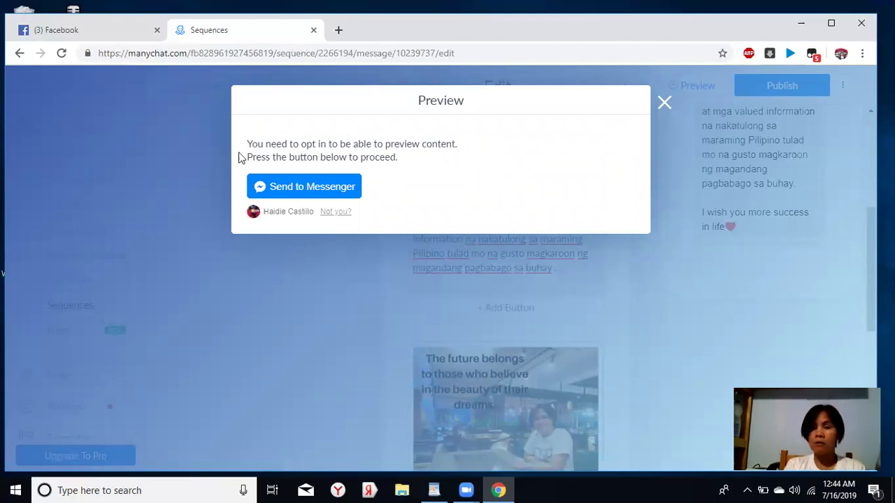
click(321, 189)
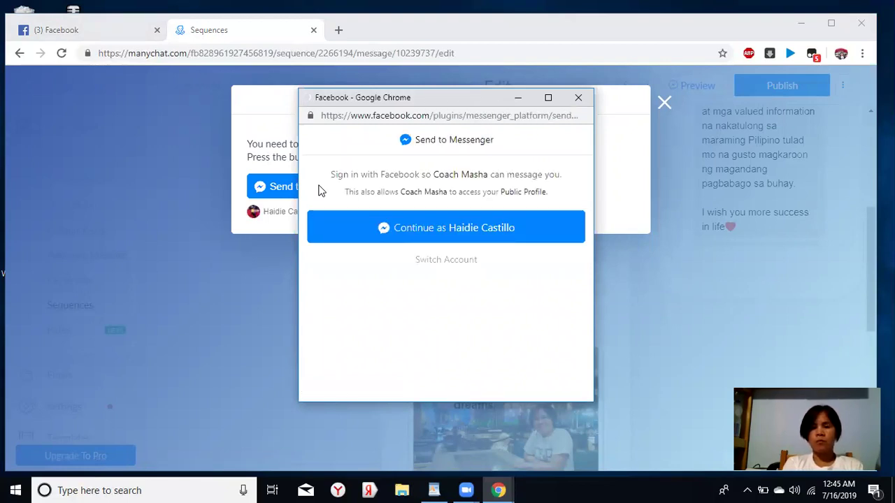
click(429, 231)
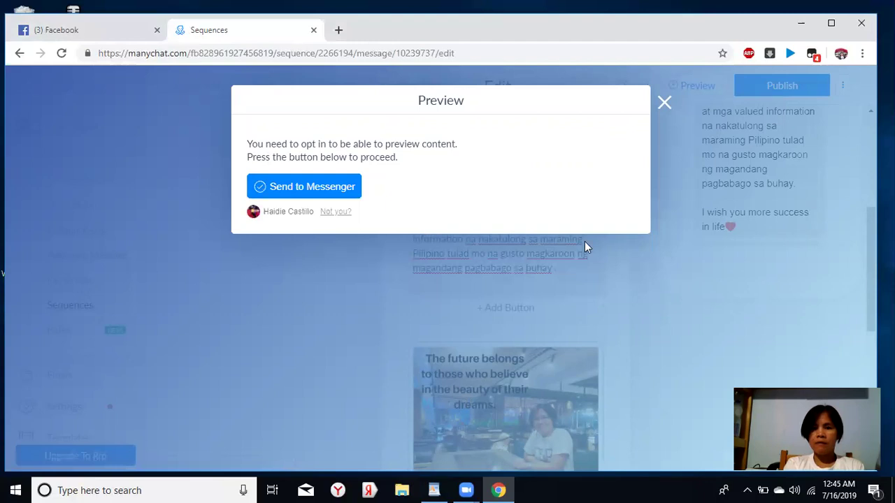
click(667, 105)
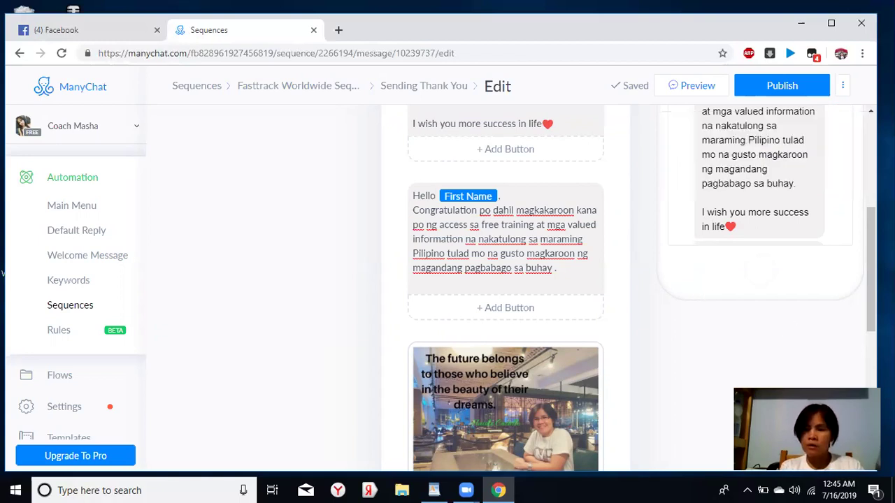
Step: Look over the Sending Thank you message from the start and publish it
scroll(642, 289, up, 4)
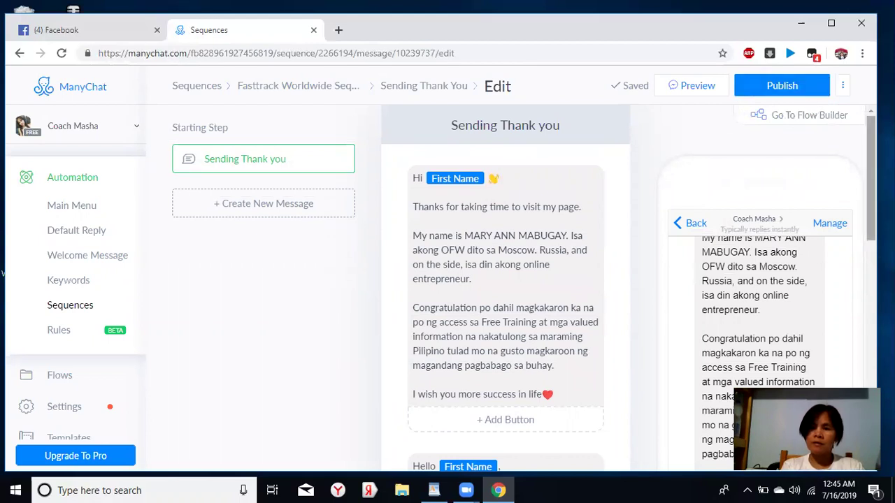
drag(871, 178, 872, 248)
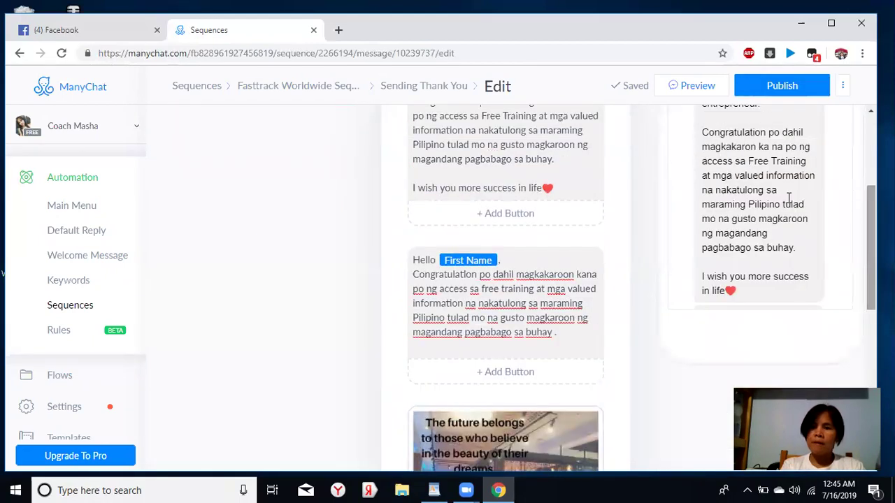
click(791, 84)
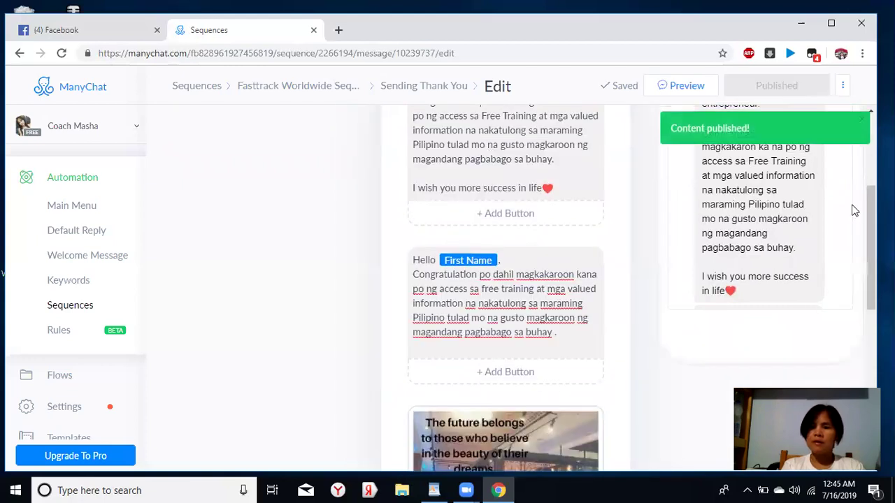
Step: Return to the Fasttrack Worldwide Sequence overview and deactivate the WEB message
drag(866, 218, 872, 280)
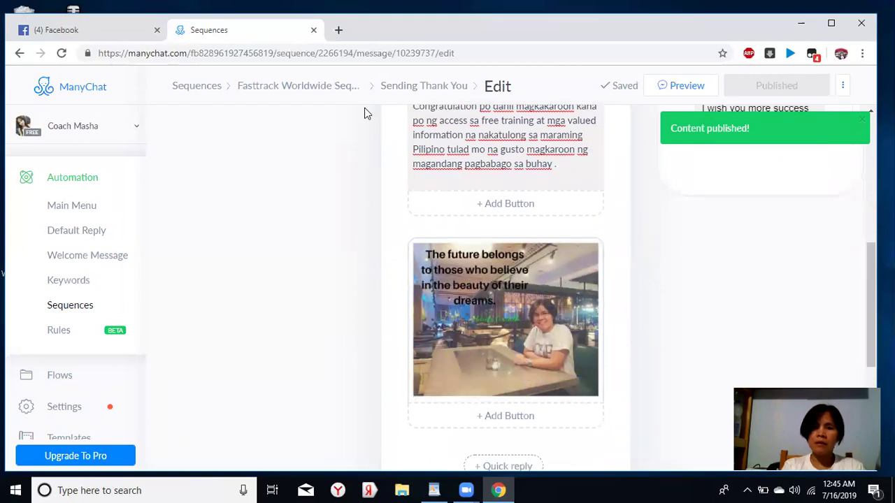
click(323, 90)
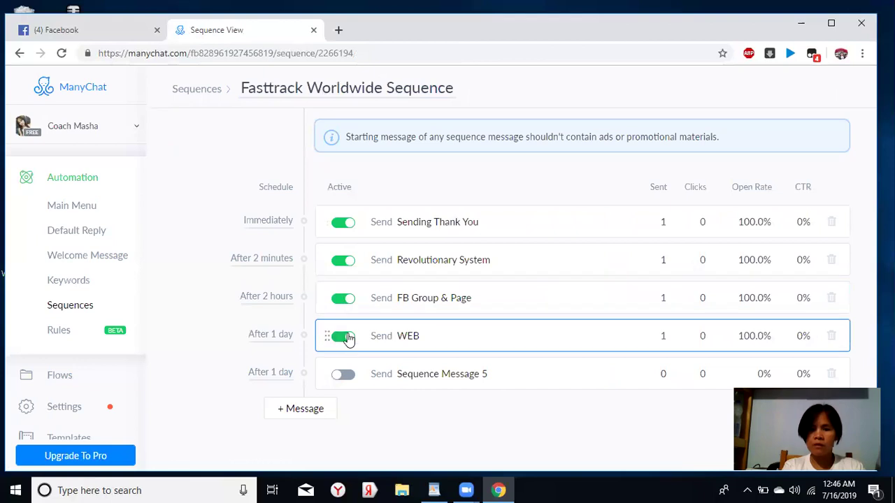
click(347, 337)
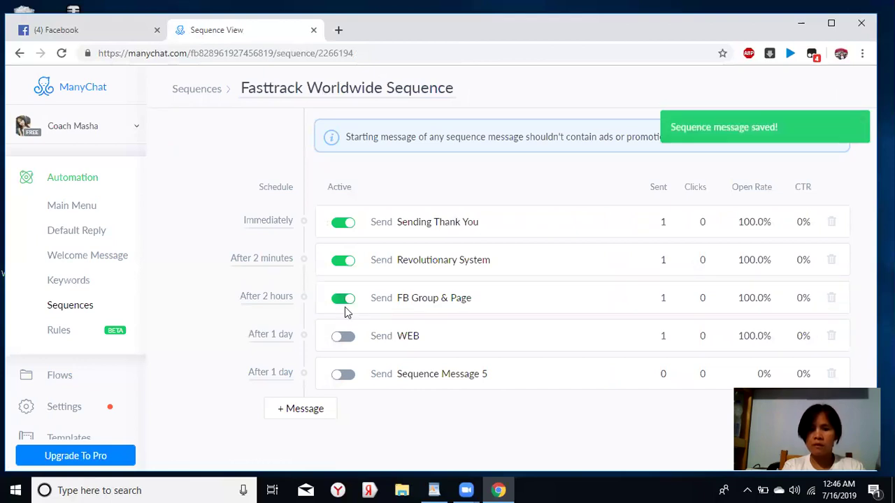
Step: Deactivate the FB Group & Page, Revolutionary System and Sending Thank You messages in the sequence
click(345, 300)
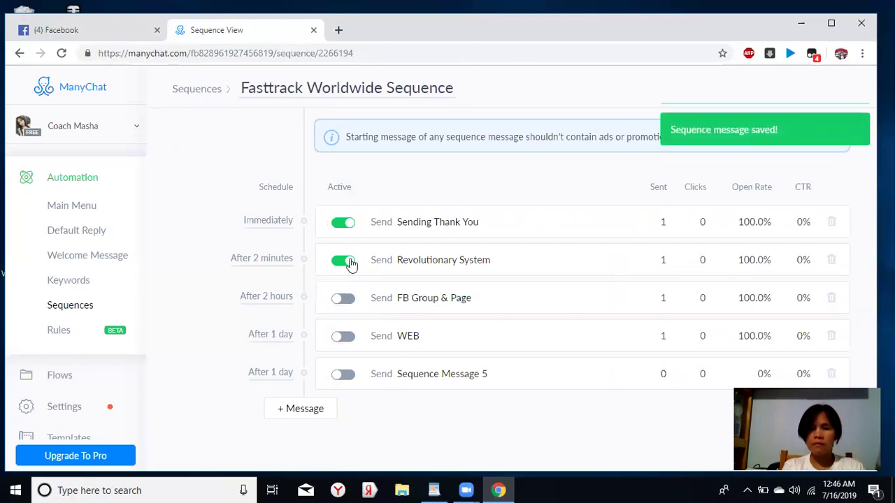
click(346, 261)
click(344, 225)
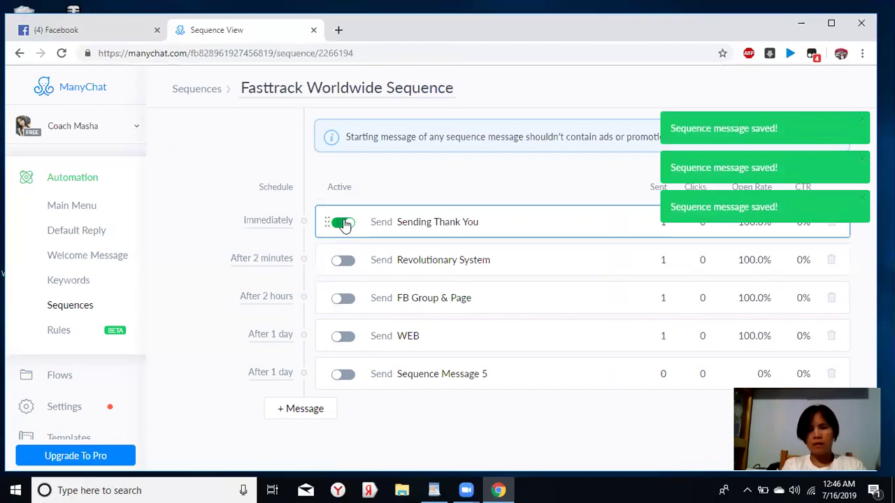
Step: Review the published Sending Thank You message from its greeting down to the image and back up
click(435, 224)
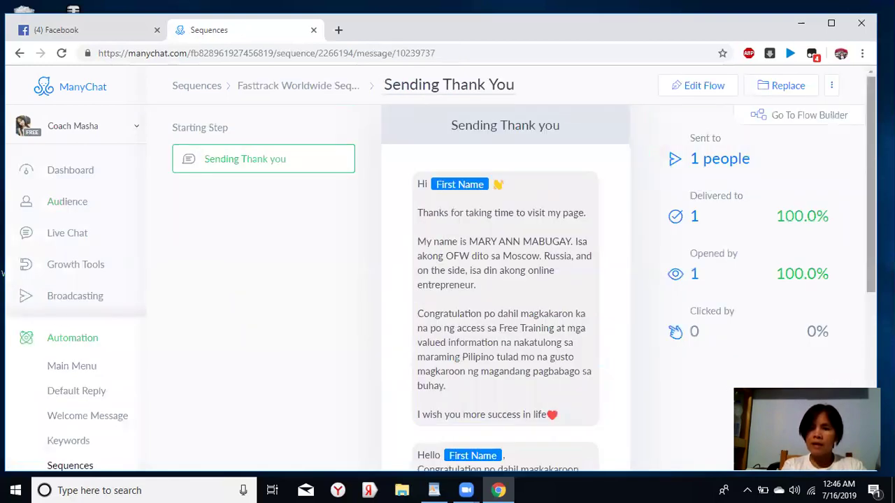
scroll(504, 280, down, 3)
scroll(505, 280, down, 1)
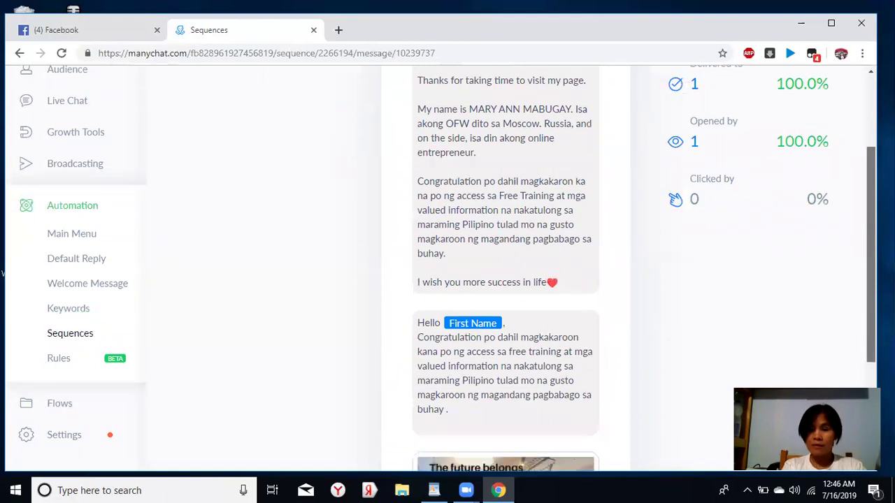
scroll(505, 280, down, 3)
scroll(505, 279, up, 1)
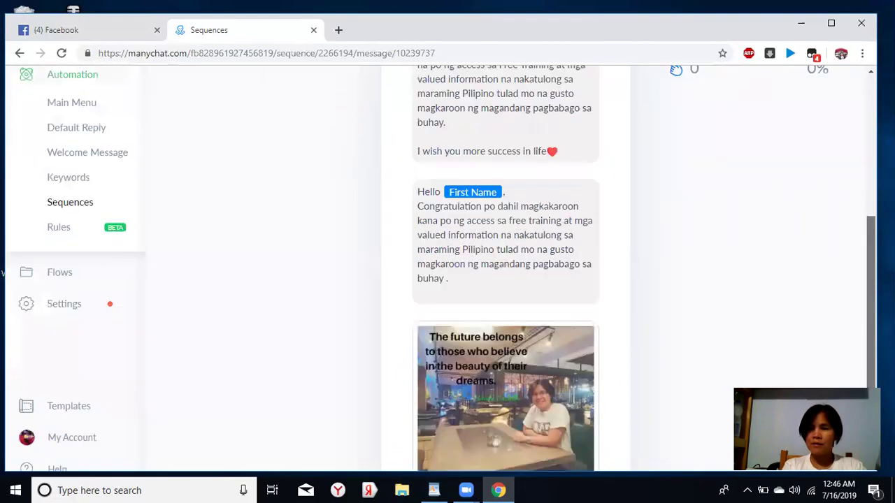
scroll(505, 280, up, 3)
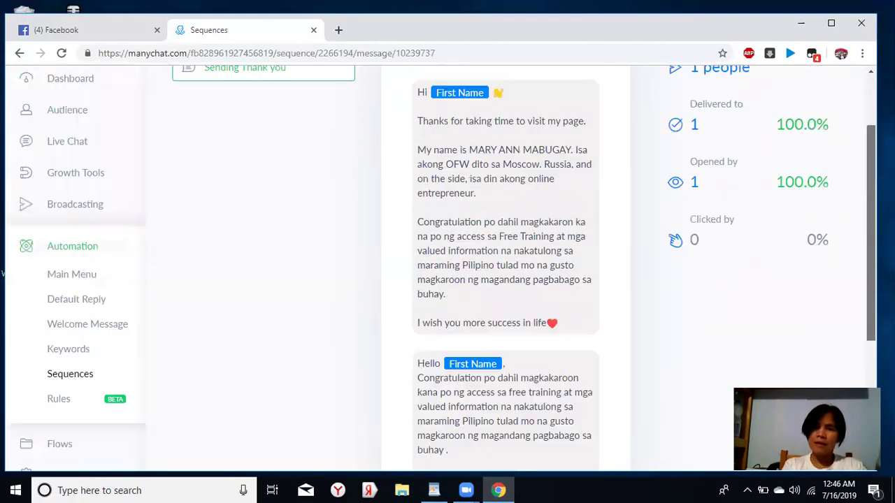
scroll(505, 280, up, 1)
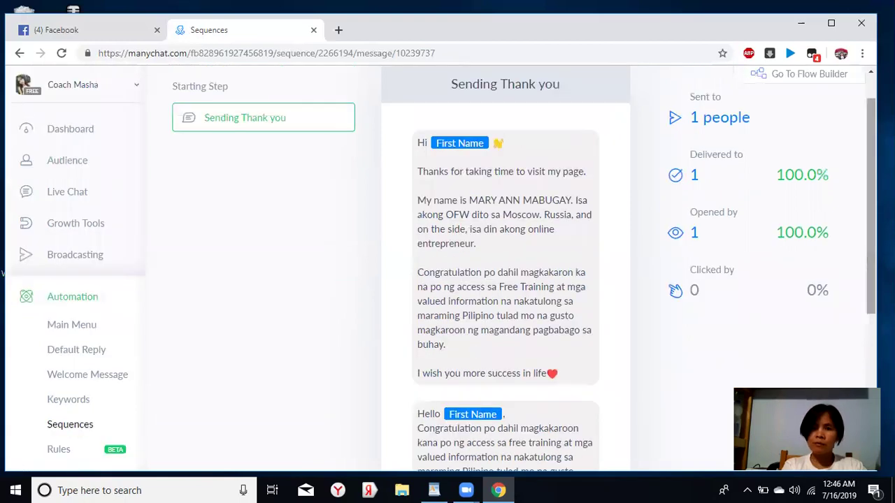
scroll(377, 199, up, 1)
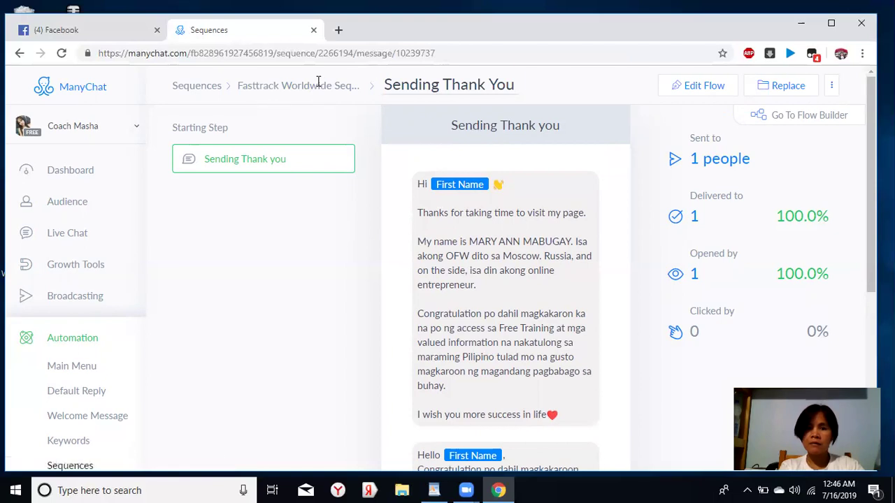
Step: Return to the Fasttrack Worldwide Sequence overview and activate the Sending Thank You message
drag(315, 84, 254, 77)
click(282, 121)
click(309, 86)
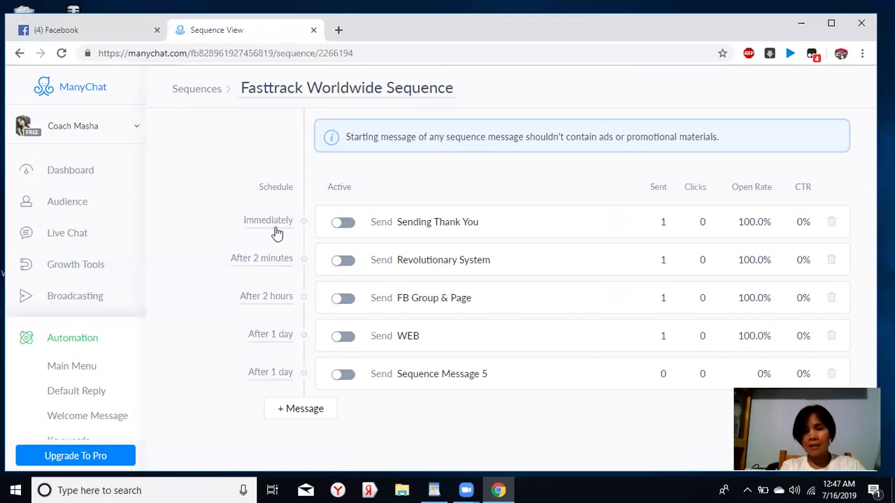
click(337, 224)
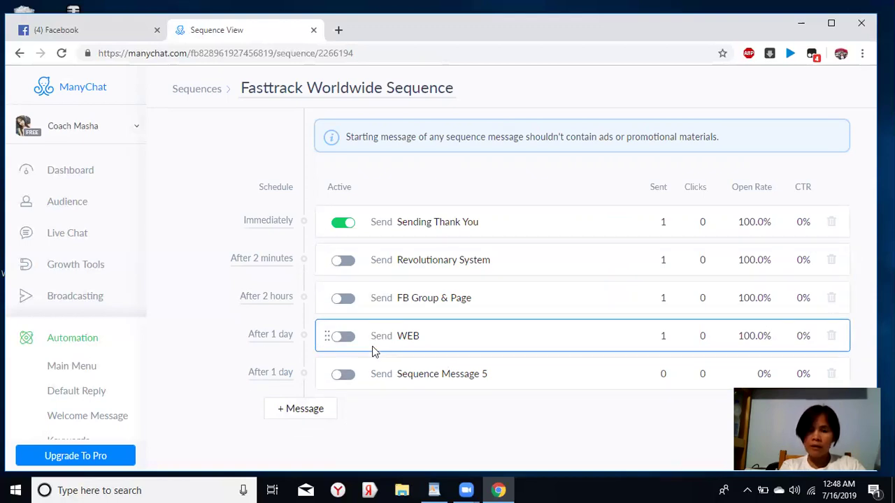
Step: Add another message to the end of the sequence and create a new reply for it
click(303, 413)
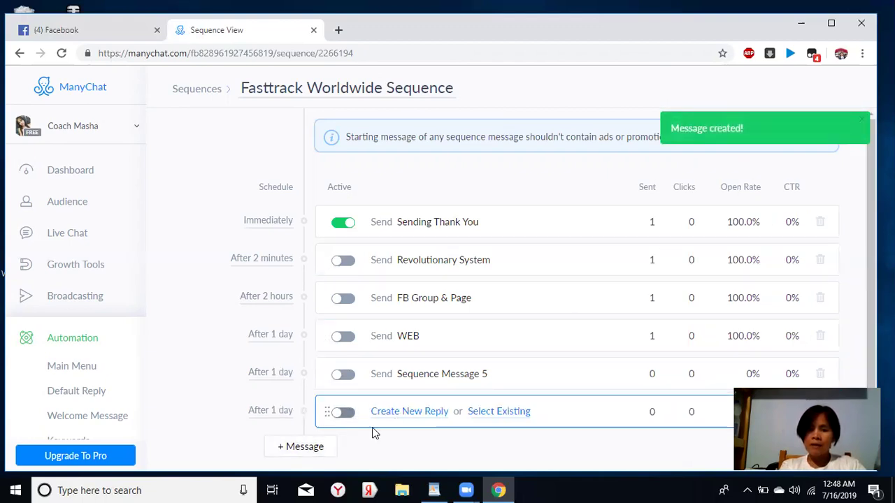
click(410, 413)
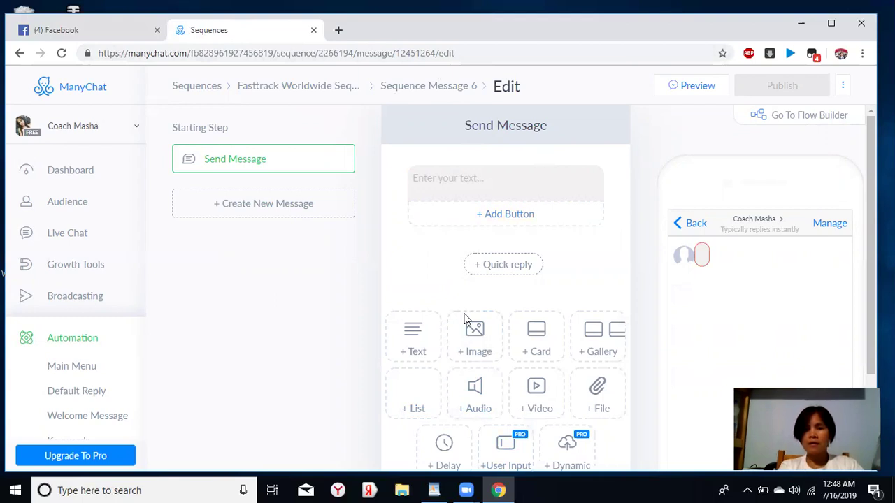
Step: Open manychat.com in a new browser tab and switch to the last existing page in the account's page list
click(339, 32)
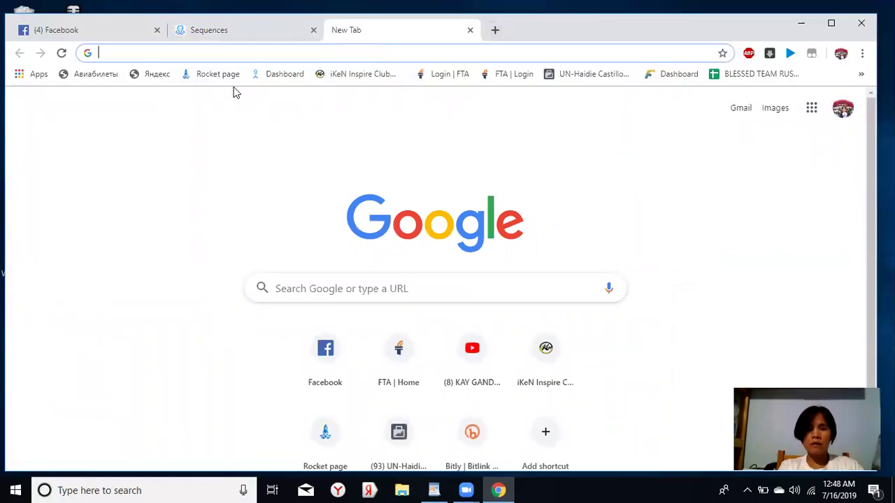
text(ma)
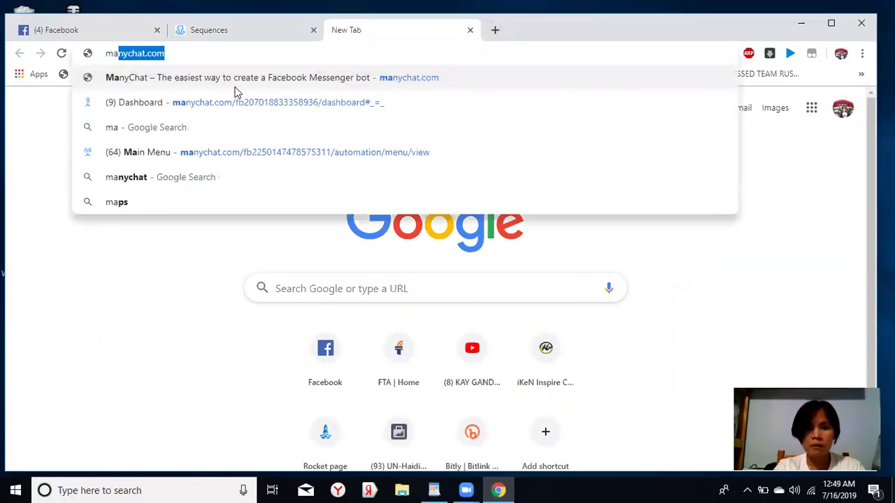
key(Return)
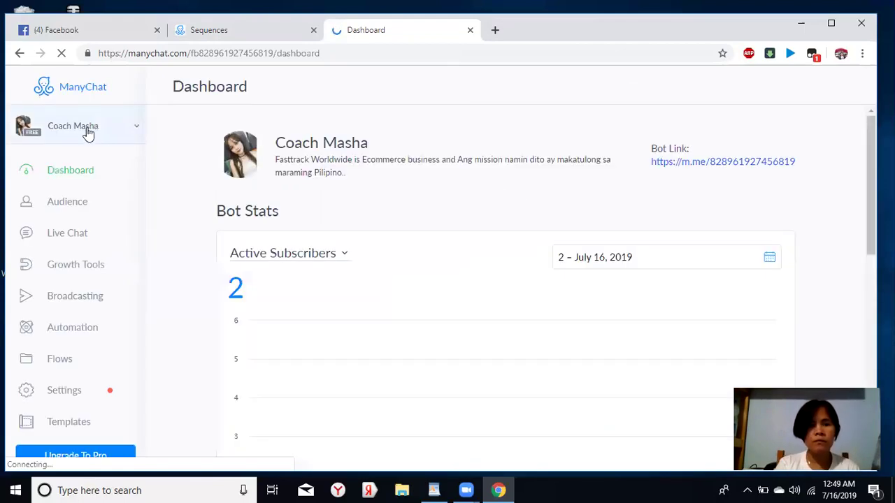
click(86, 133)
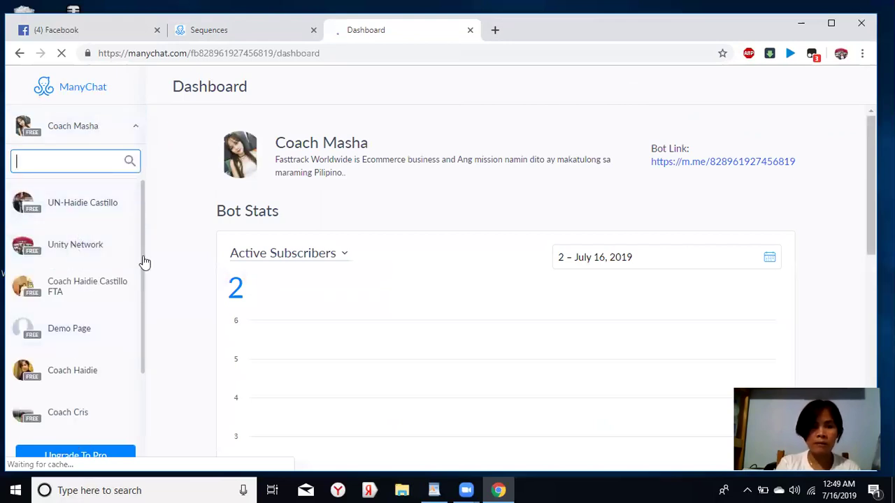
scroll(105, 377, down, 2)
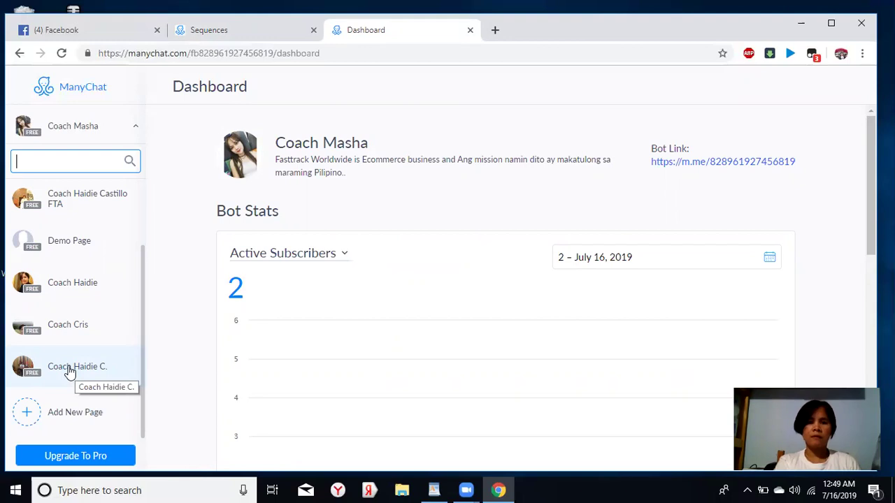
click(70, 372)
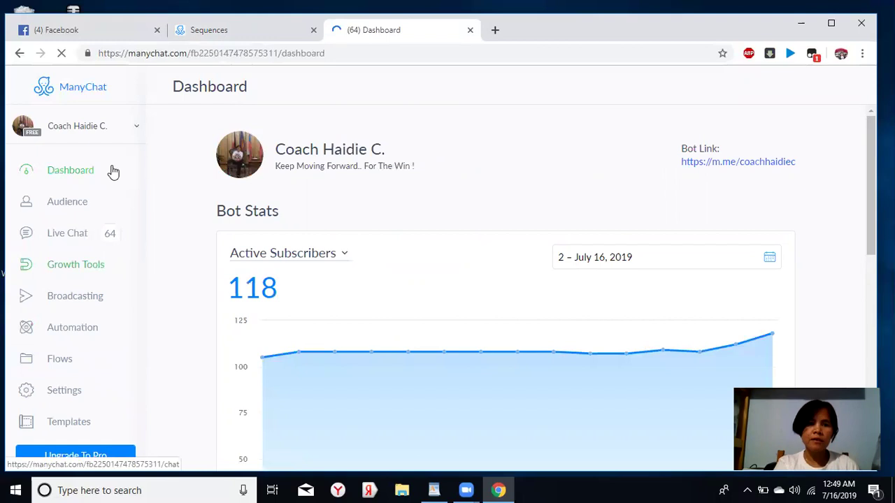
click(269, 35)
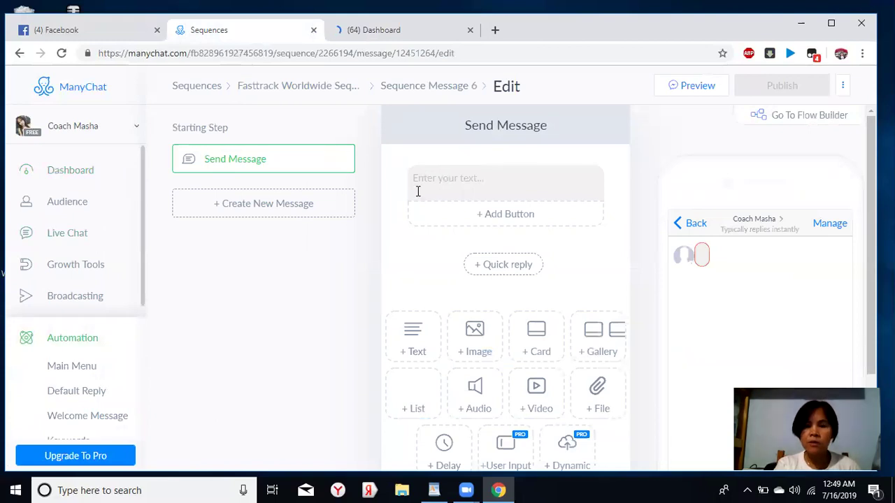
mouse_move(400, 210)
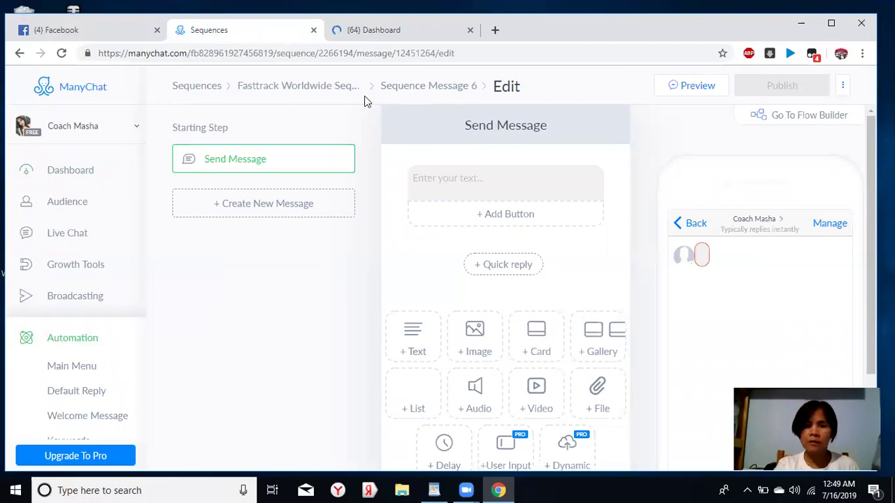
click(383, 30)
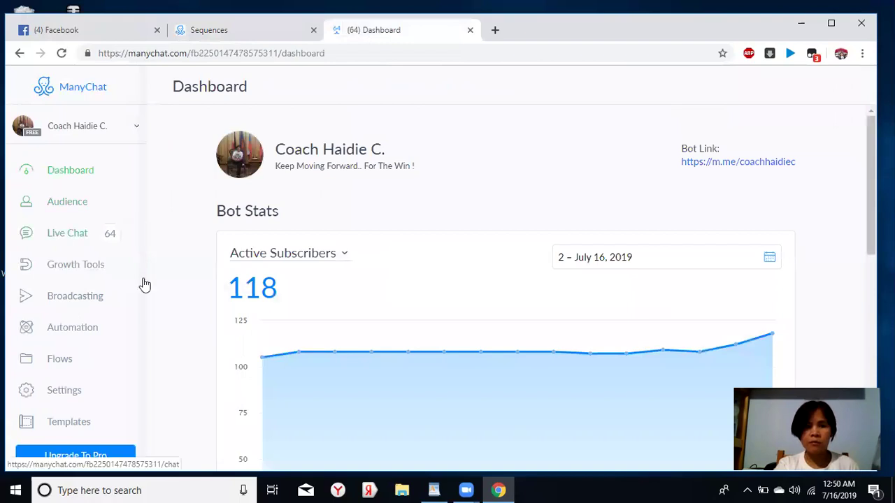
Step: Open "video 1 For the win mindset to millions" from this page's fasttrack worldwide sequences for editing
scroll(144, 315, down, 1)
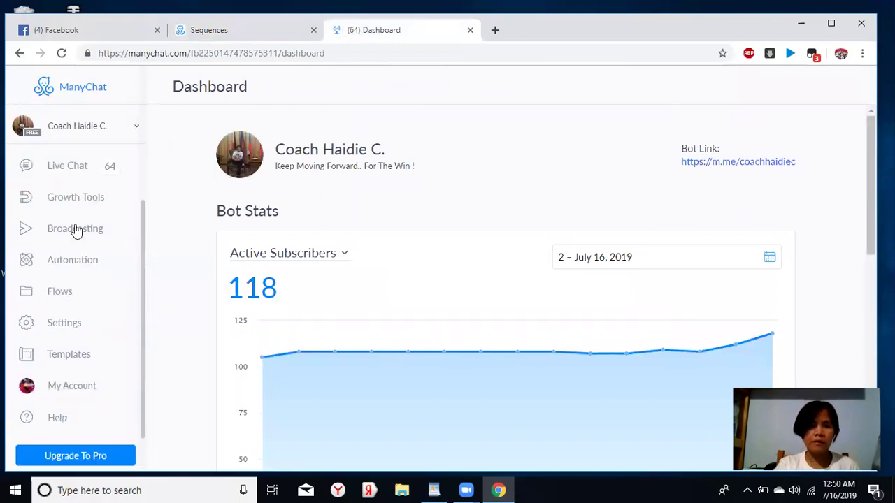
click(71, 261)
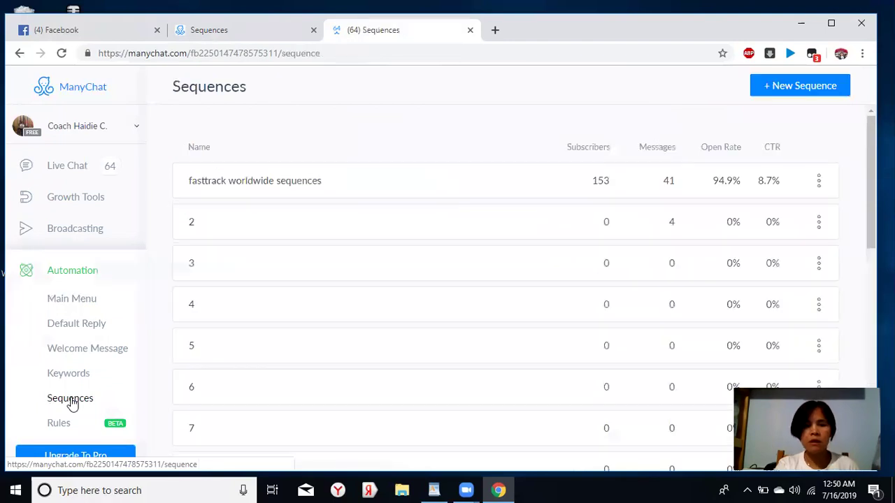
click(306, 183)
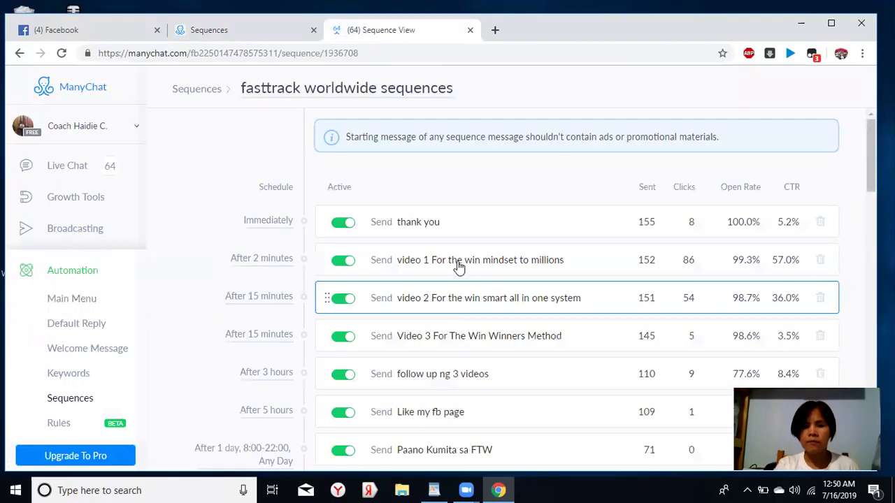
click(458, 264)
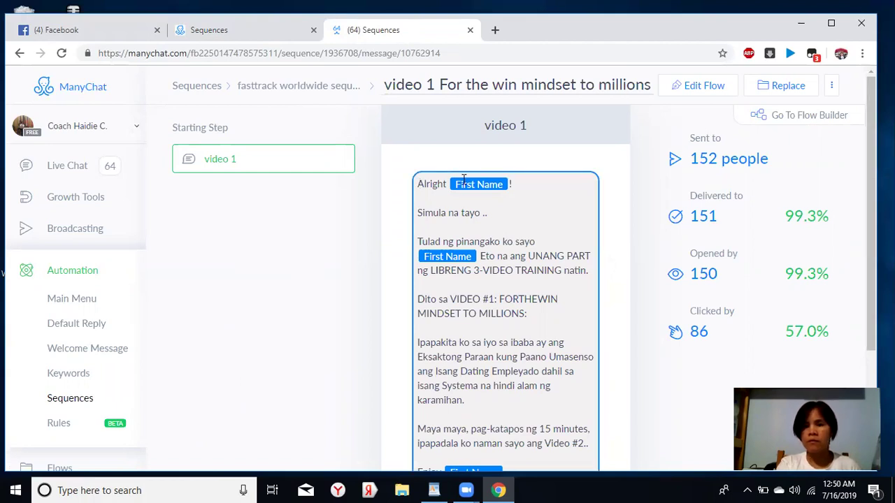
click(696, 92)
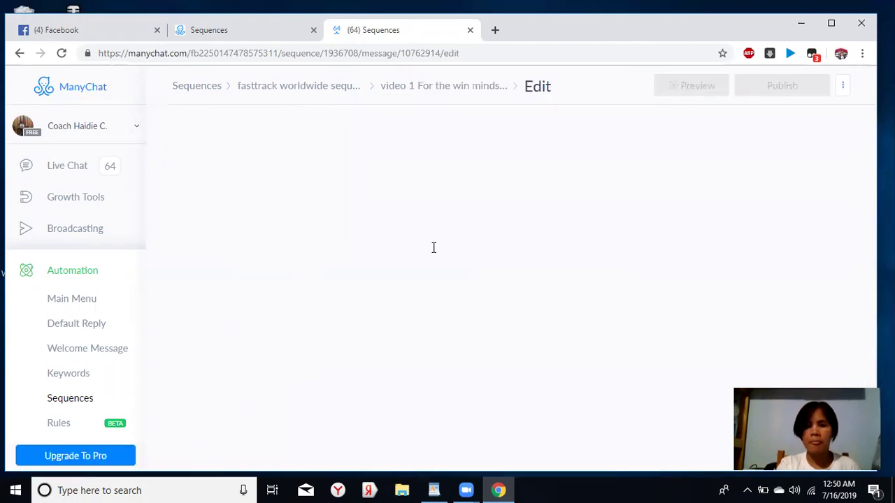
Step: Copy the entire video 1 text block, from "Alright" through the closing "Enjoy" line with its First Name field
drag(413, 179, 509, 452)
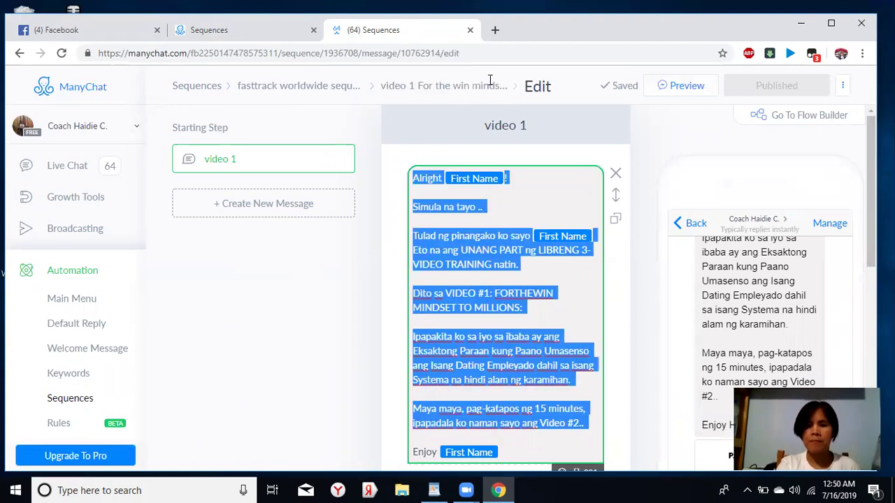
scroll(503, 133, down, 5)
shift+click(503, 133)
key(ctrl+c)
scroll(515, 256, up, 3)
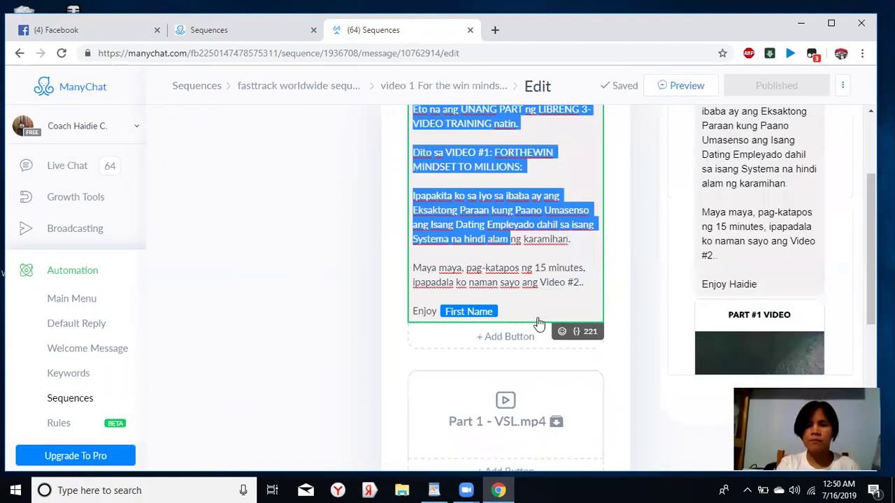
scroll(546, 260, down, 2)
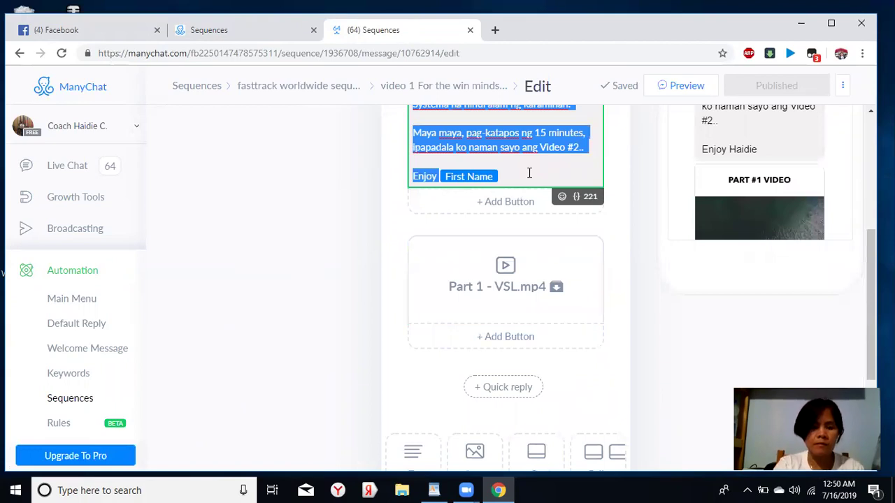
Step: Paste the copied video 1 text into the empty text block of Sequence Message 6 in the Fasttrack Worldwide Sequence
click(231, 27)
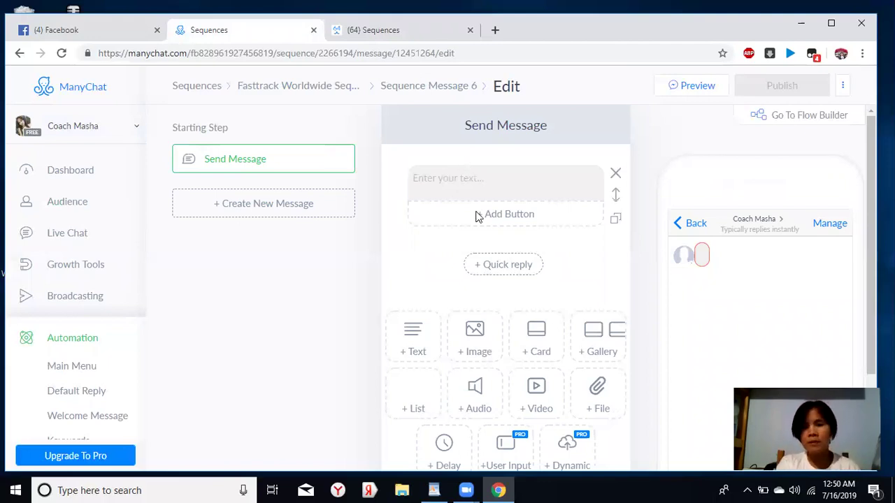
click(458, 190)
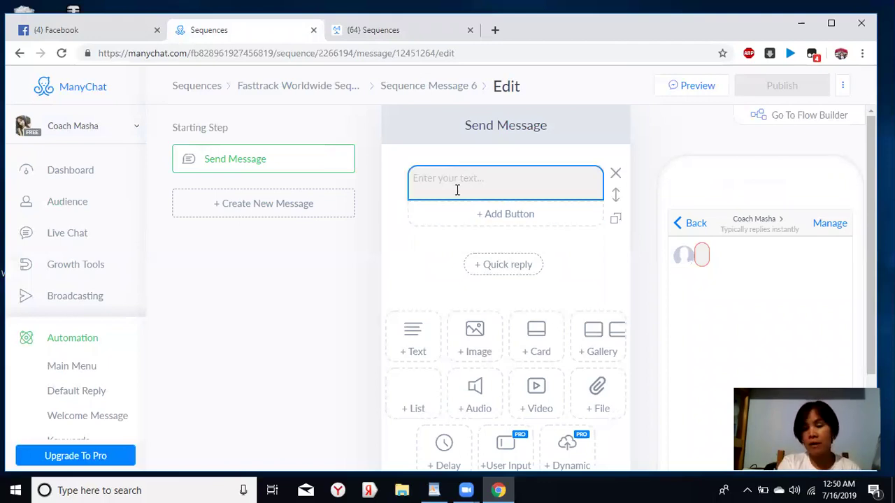
right_click(458, 192)
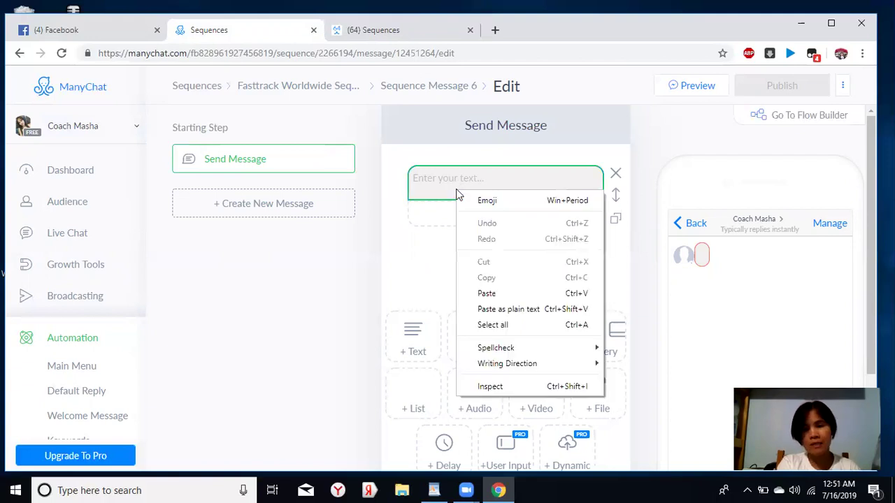
click(487, 292)
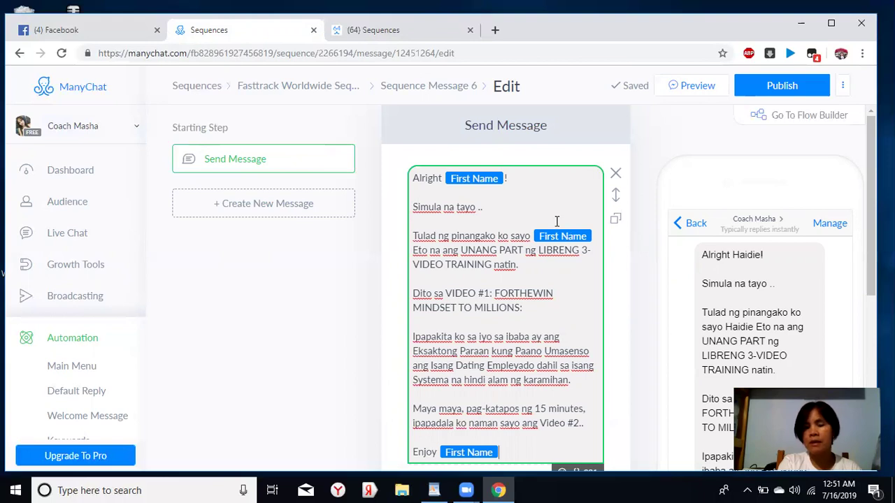
Step: Delete the First Name field after "Alright" and reinsert it as a First Name variable in the same place
click(503, 179)
key(BackSpace)
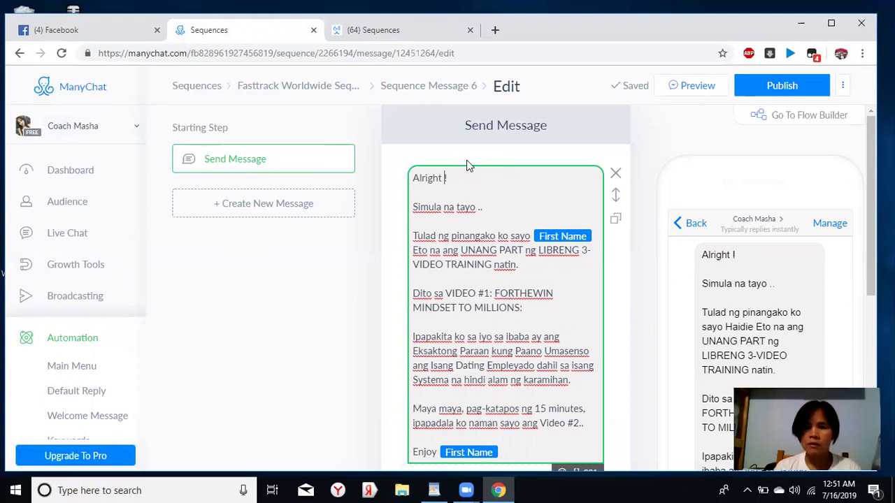
scroll(493, 199, down, 1)
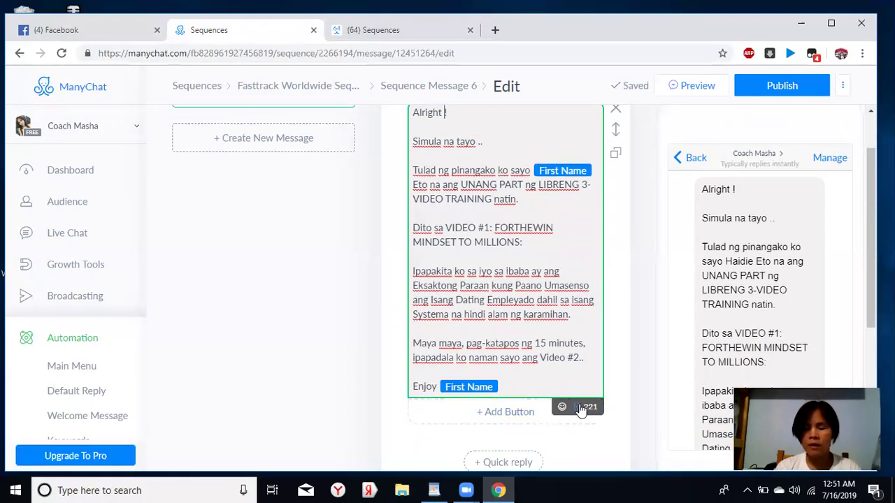
click(580, 407)
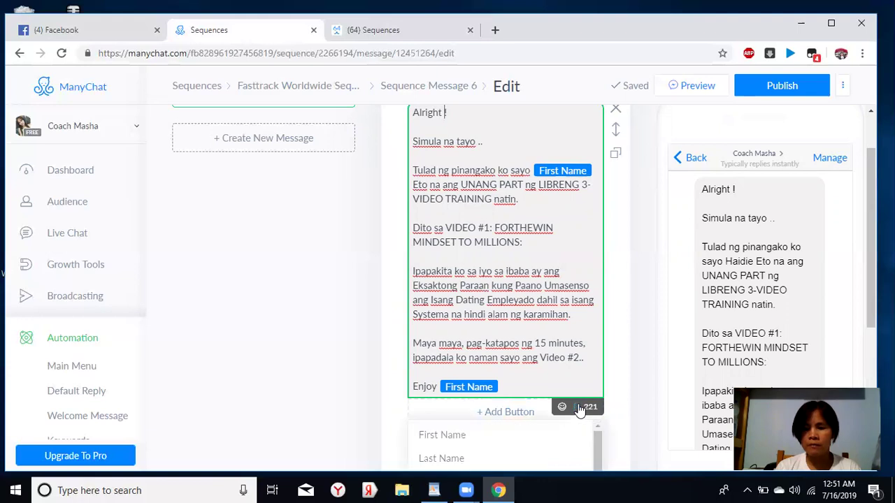
click(469, 436)
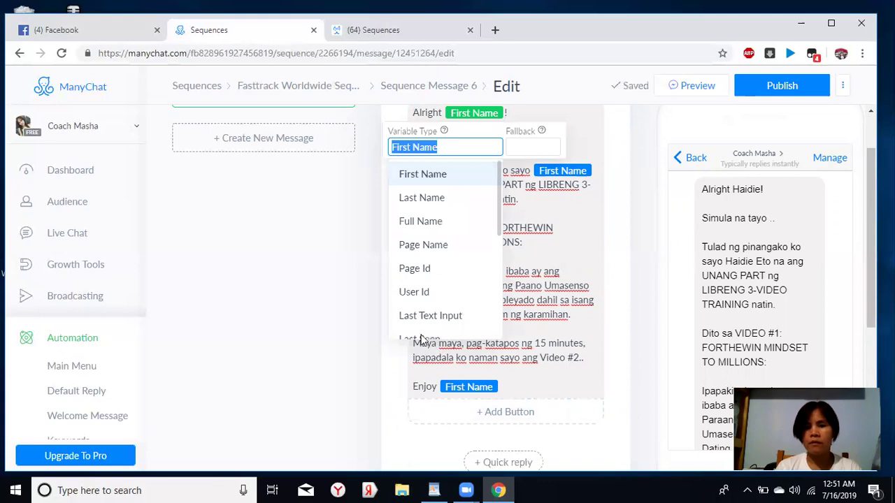
click(252, 317)
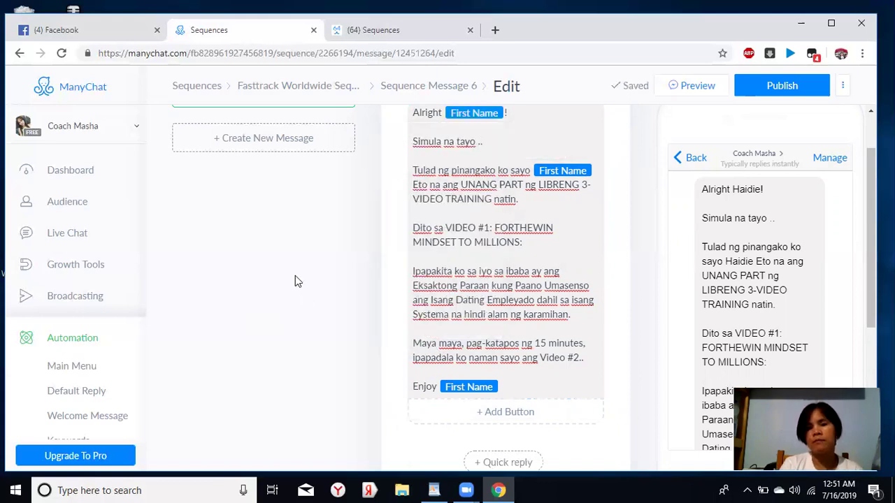
Step: Examine how the First Name fields and the pasted paragraphs of the video 1 text appear in the phone preview
scroll(512, 165, up, 1)
click(533, 210)
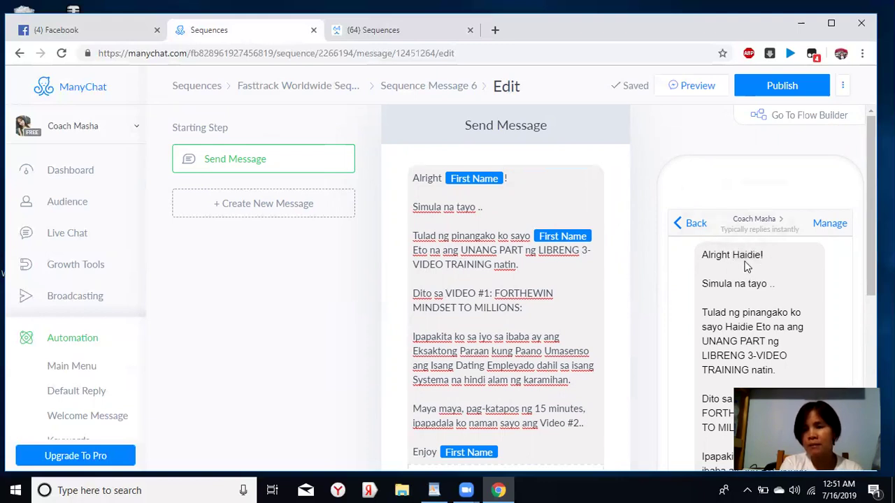
mouse_move(747, 254)
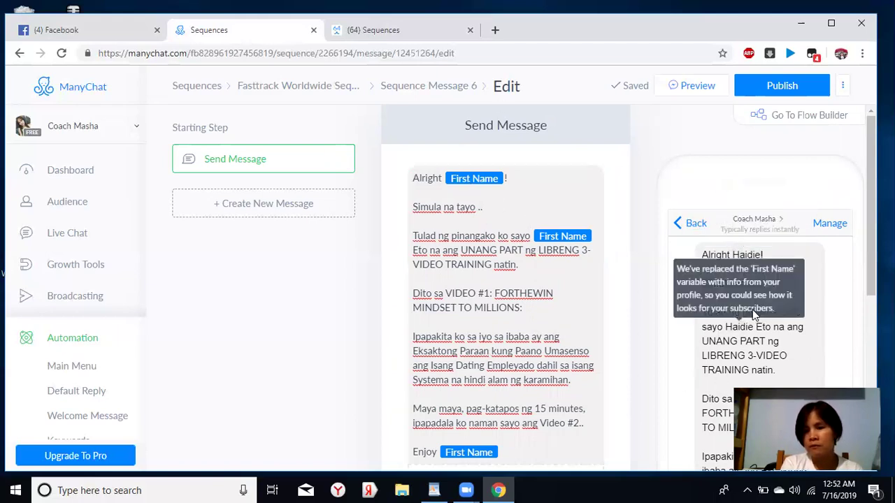
mouse_move(796, 280)
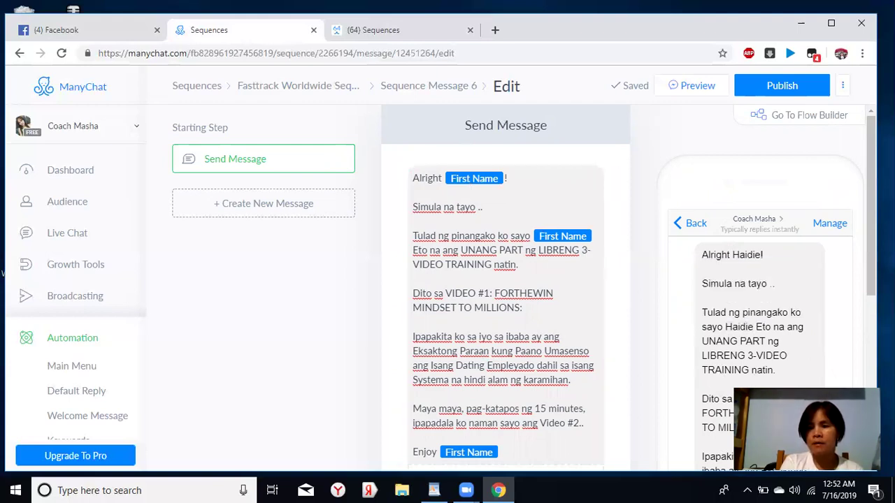
scroll(523, 289, down, 2)
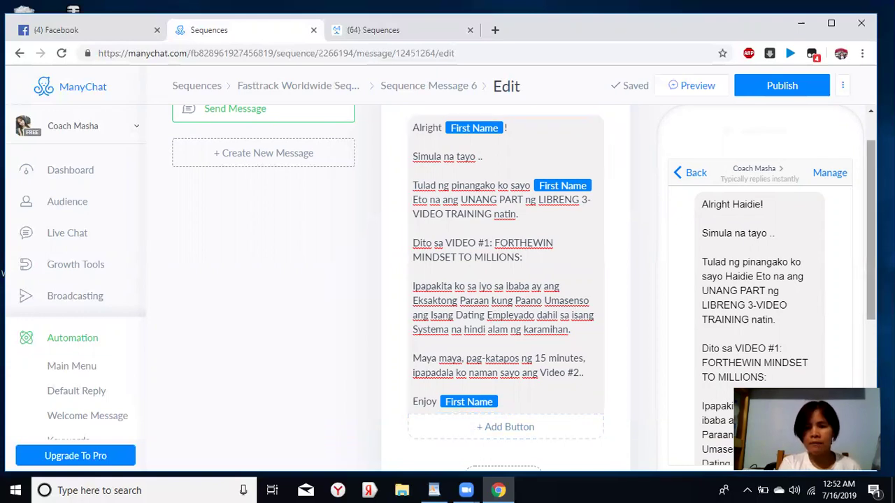
scroll(524, 289, down, 1)
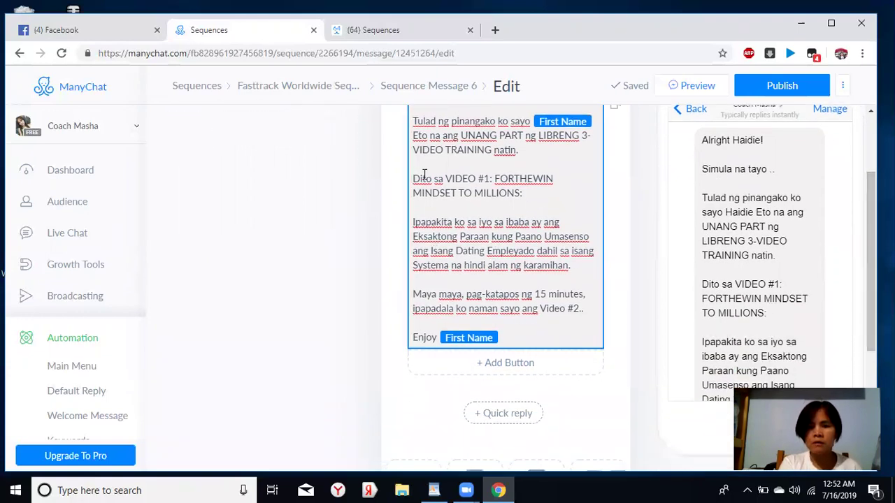
drag(503, 237, 636, 269)
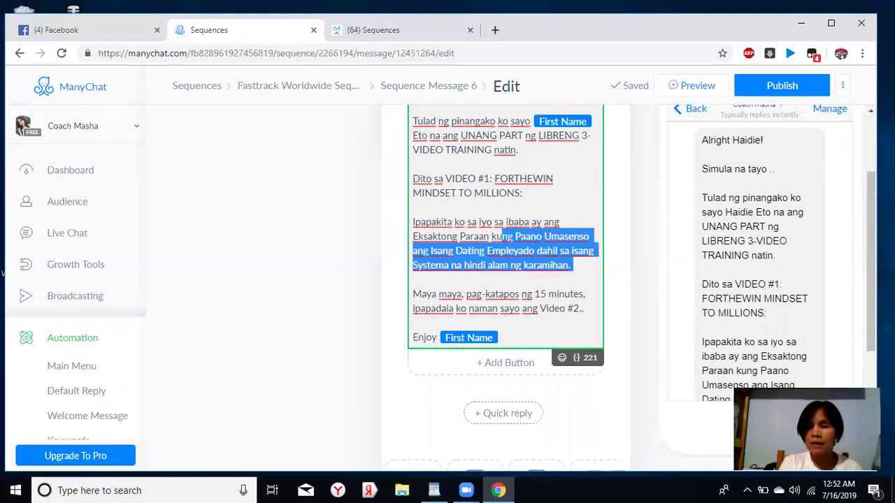
click(648, 210)
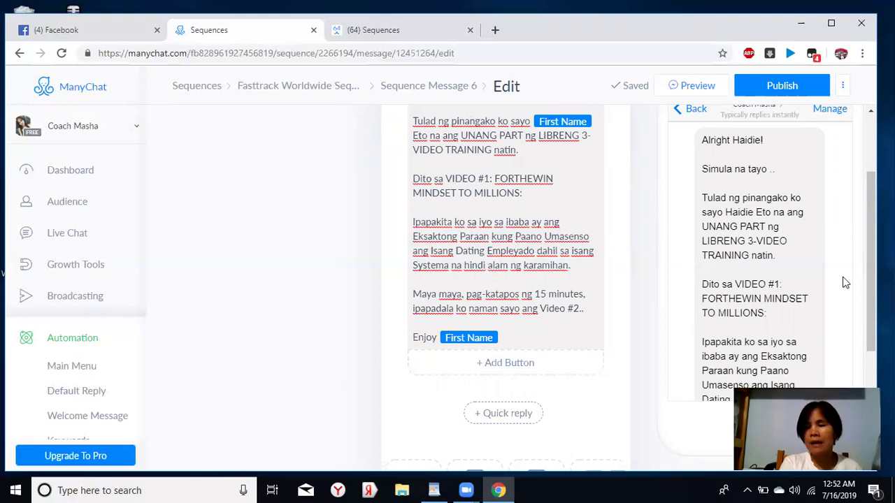
Step: Add a video block below the message text and upload "Part 1 - VSL" from the FTW files folder
scroll(503, 280, down, 3)
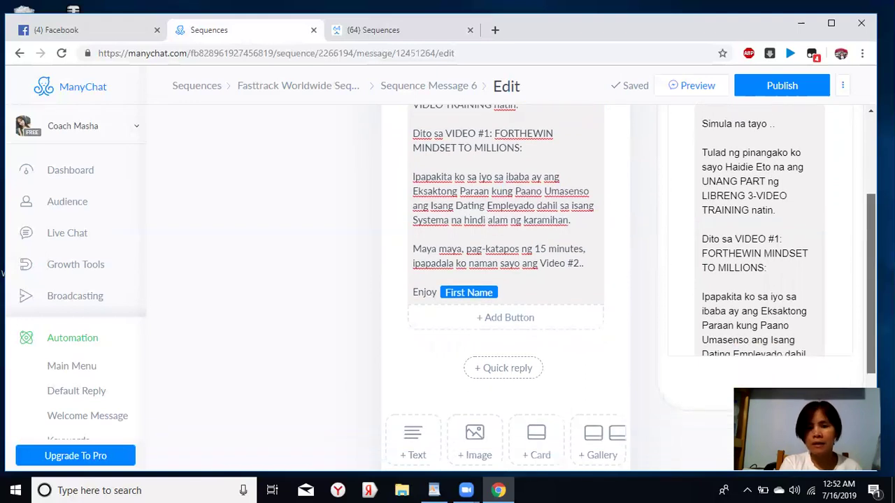
scroll(603, 338, down, 1)
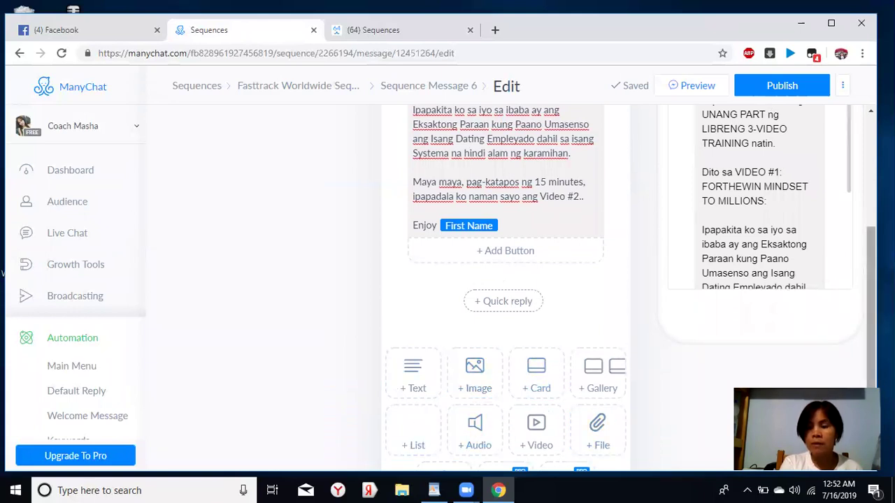
scroll(638, 288, down, 2)
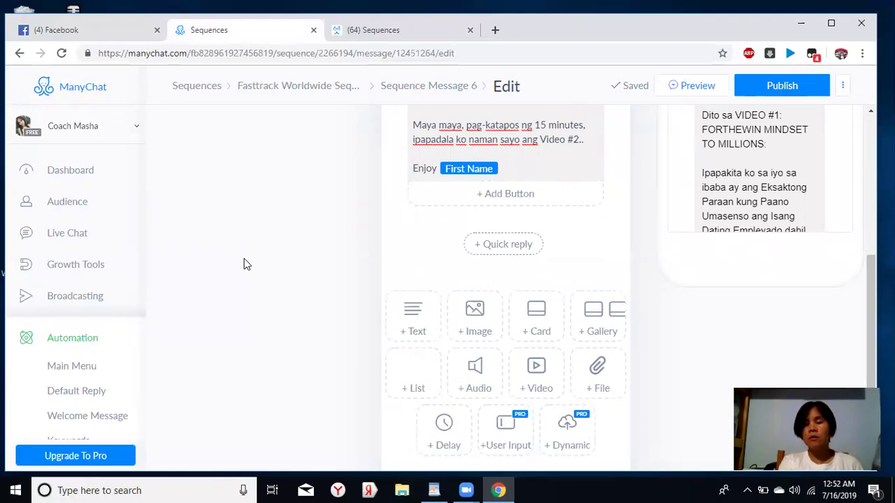
click(544, 376)
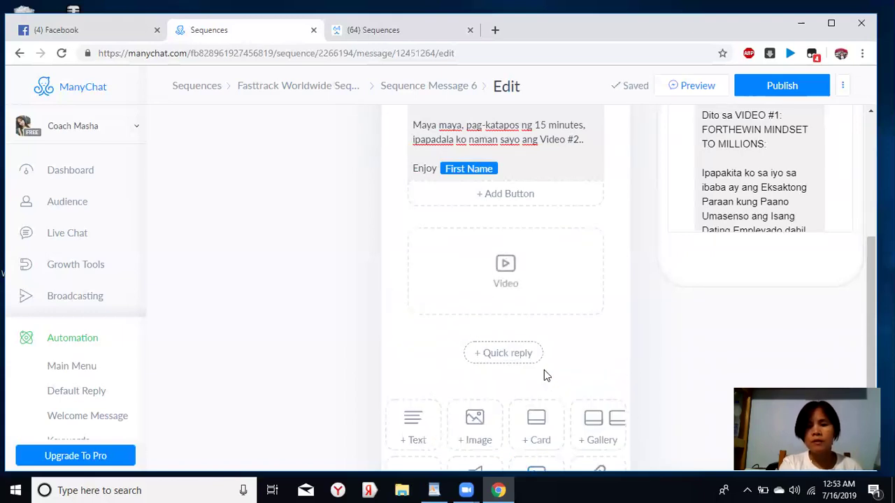
click(485, 274)
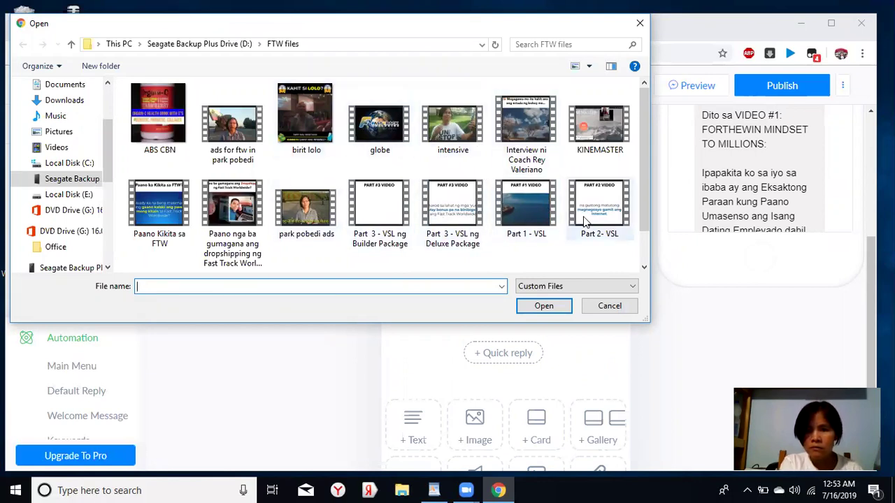
click(525, 205)
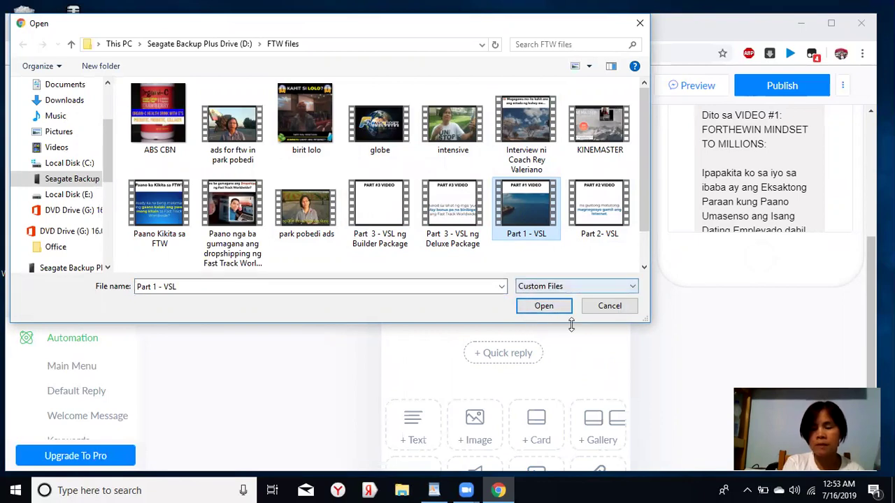
click(540, 311)
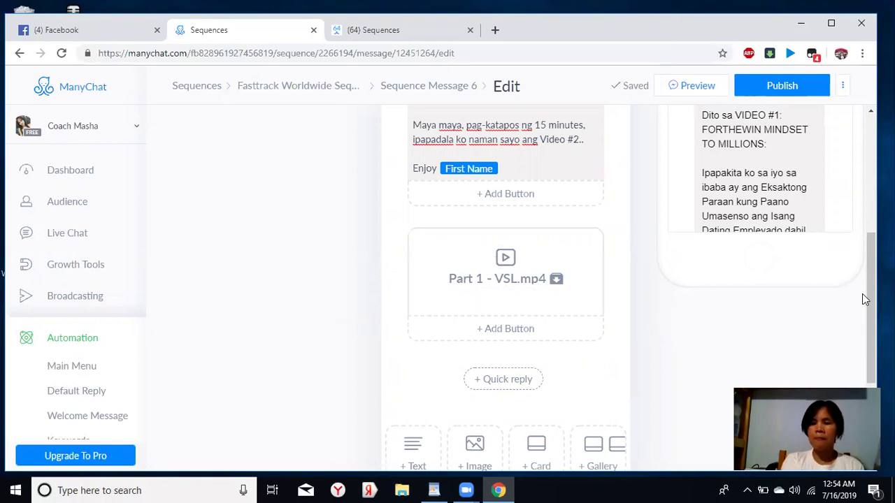
Step: Compare the text and video blocks of this message with the original video 1 message on the other page
scroll(503, 280, down, 1)
scroll(504, 279, up, 1)
scroll(503, 280, up, 3)
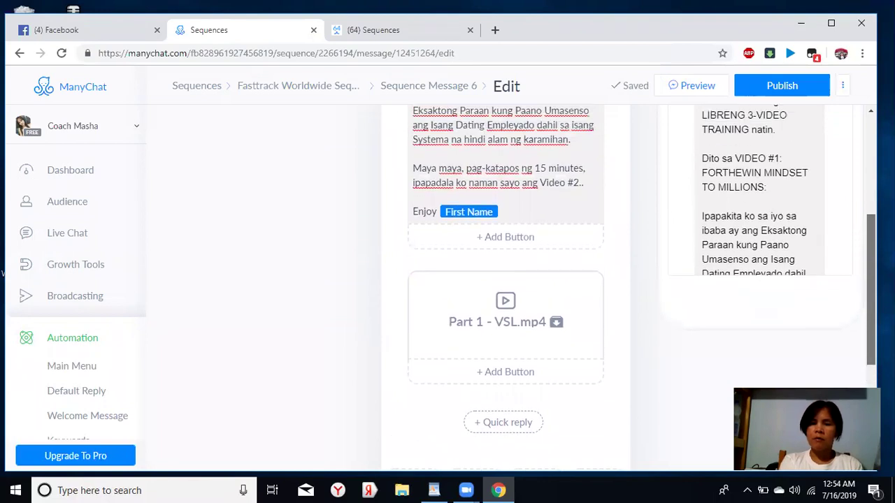
click(413, 37)
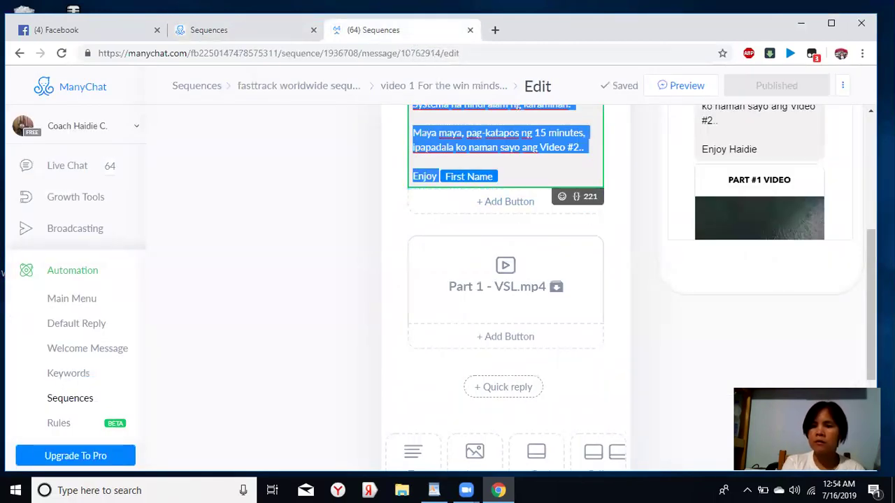
scroll(486, 284, down, 1)
scroll(486, 283, up, 2)
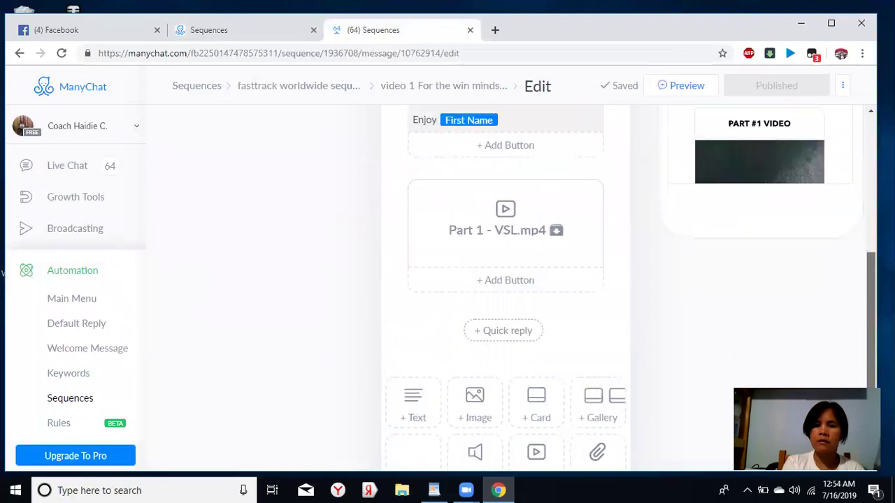
click(218, 33)
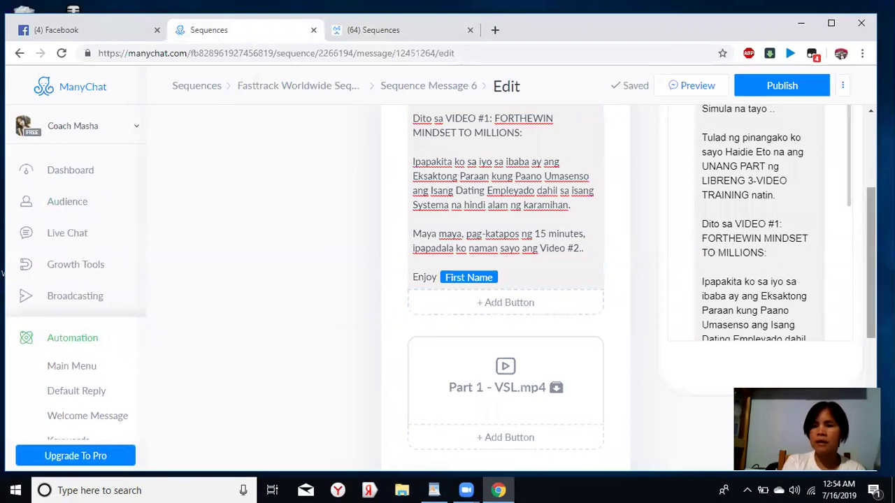
scroll(802, 200, up, 3)
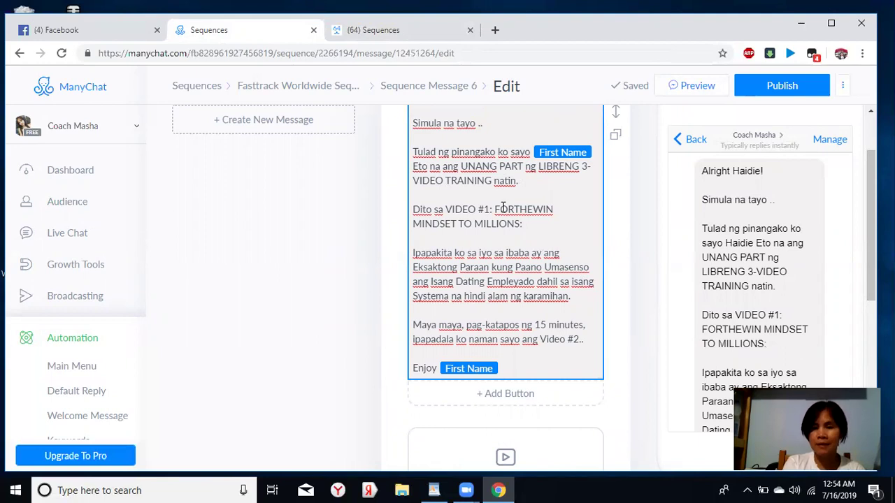
Step: Publish Sequence Message 6 and rename it "Video 1 For the win mindset"
click(696, 89)
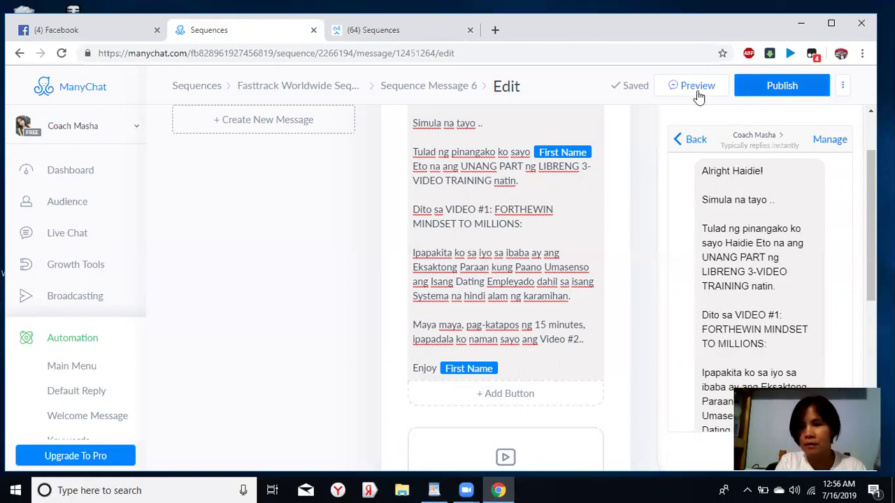
click(781, 86)
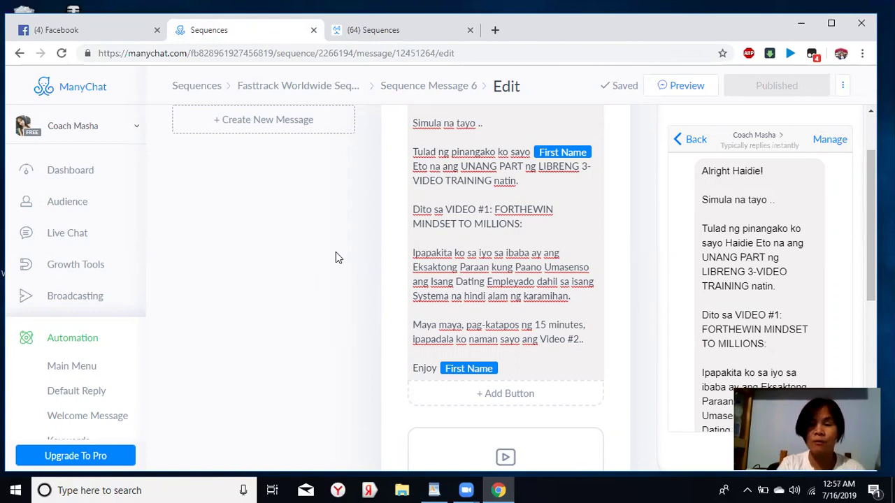
click(433, 94)
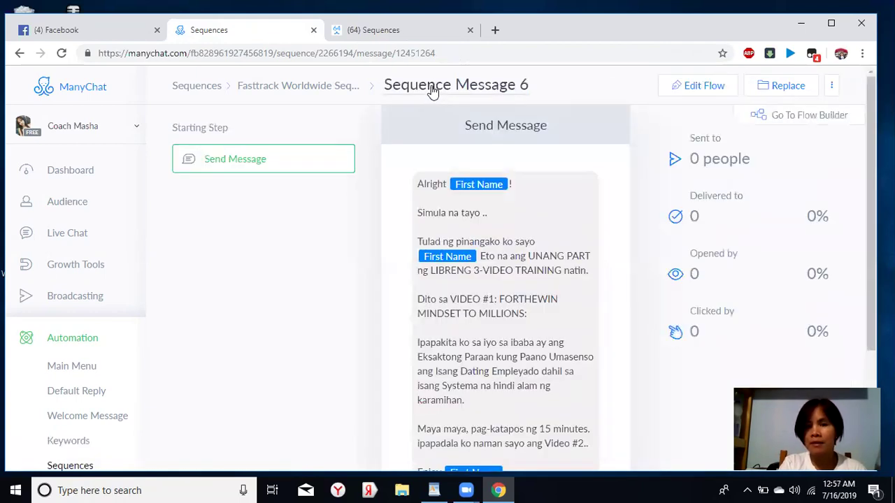
click(433, 85)
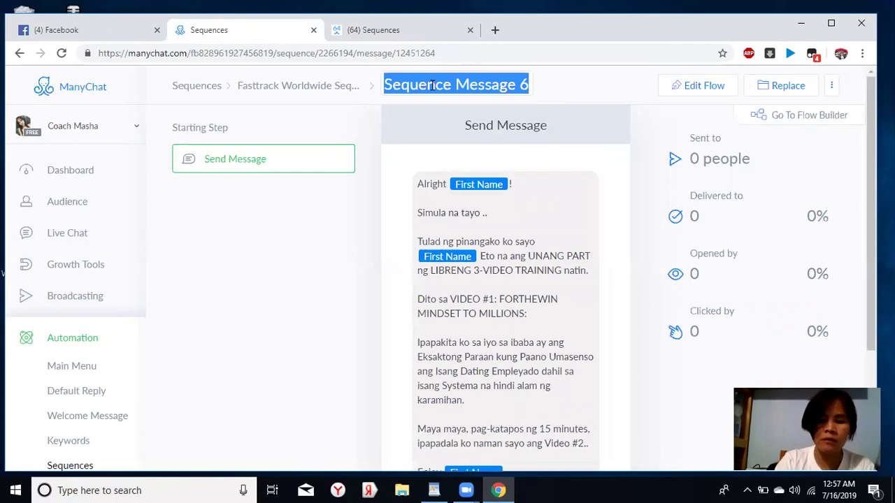
text(Video 1)
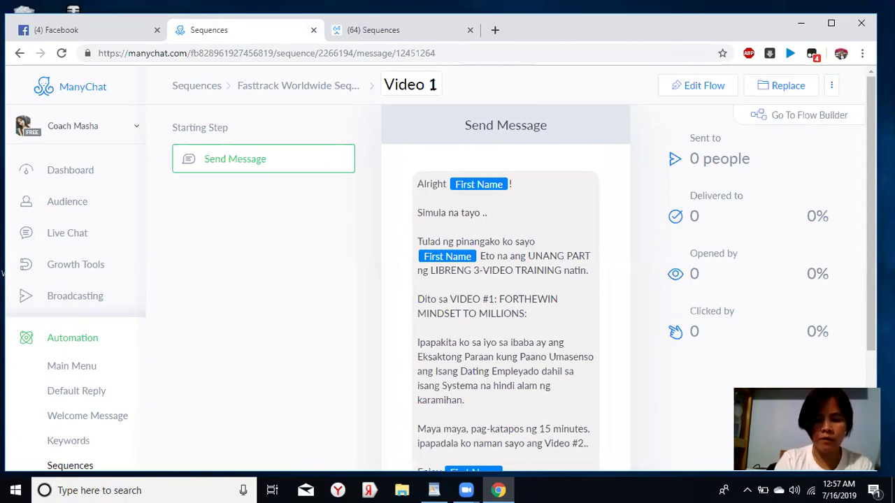
text(or t)
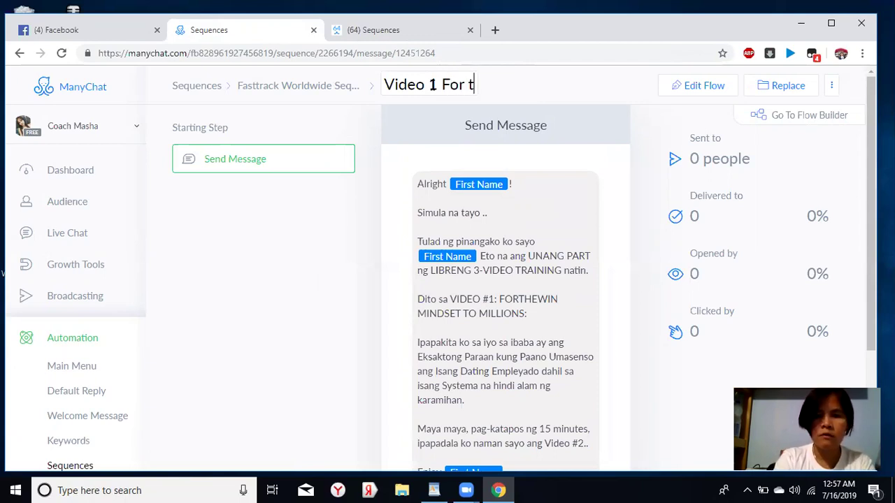
text(he win minc)
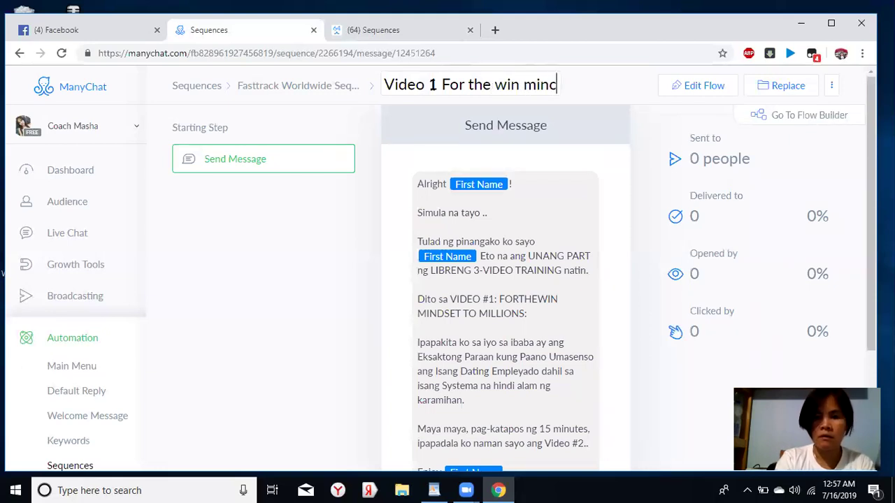
key(BackSpace)
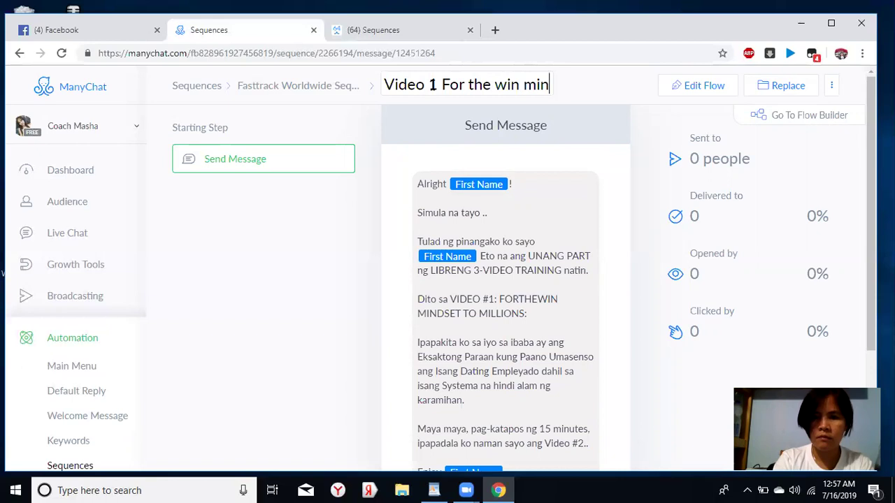
text(dset)
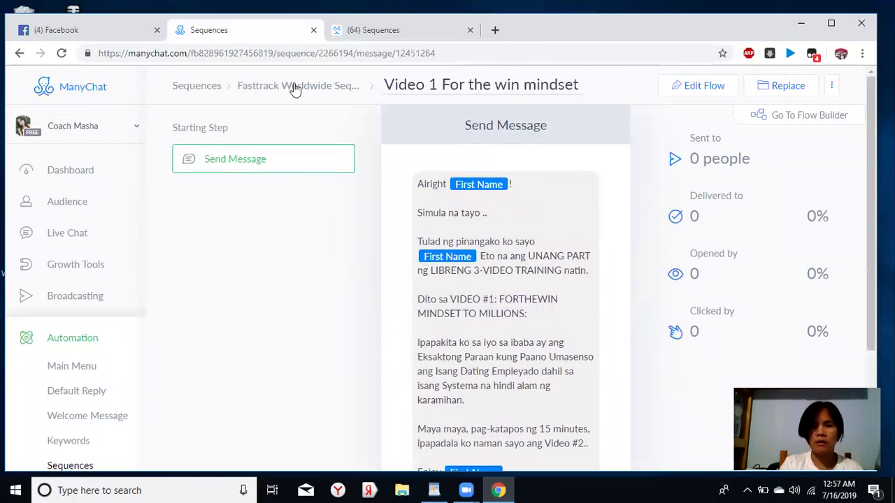
Step: Return to the Fasttrack Worldwide Sequence and move "Video 1 For the win mindset" directly below "Sending Thank You"
click(301, 88)
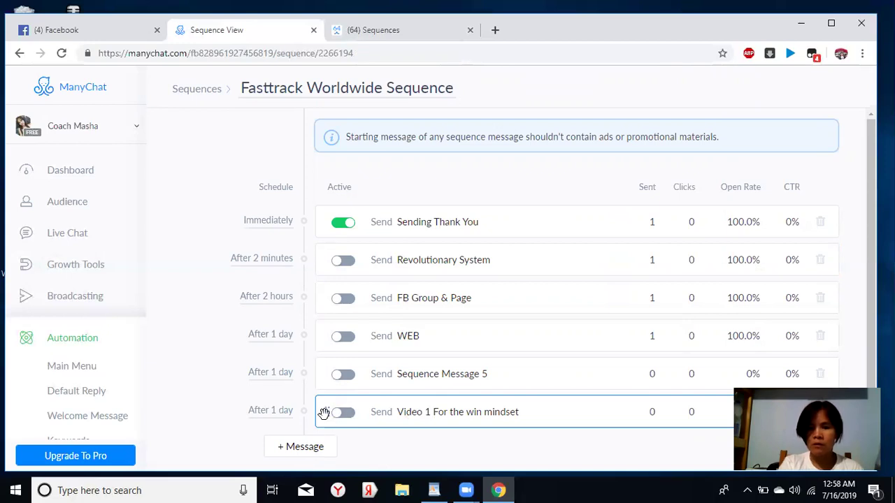
drag(326, 413, 330, 272)
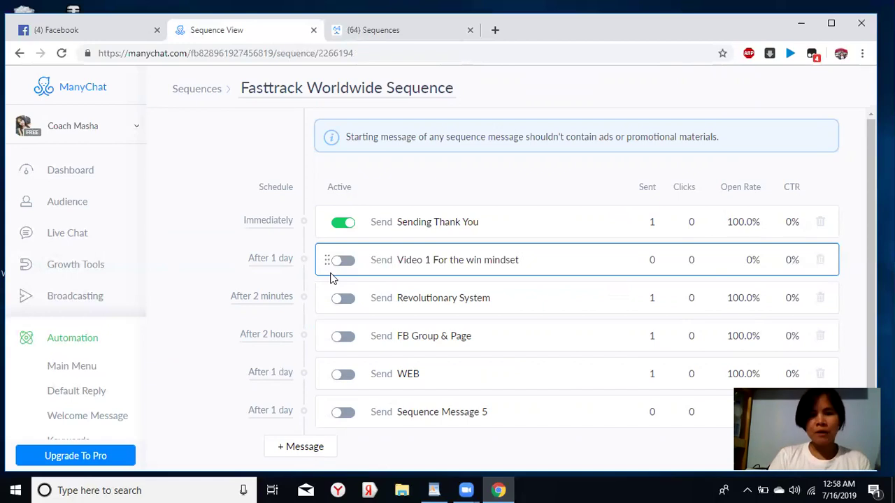
Step: Schedule "Video 1 For the win mindset" 2 minutes after the previous message, save the schedule and activate the message
click(264, 260)
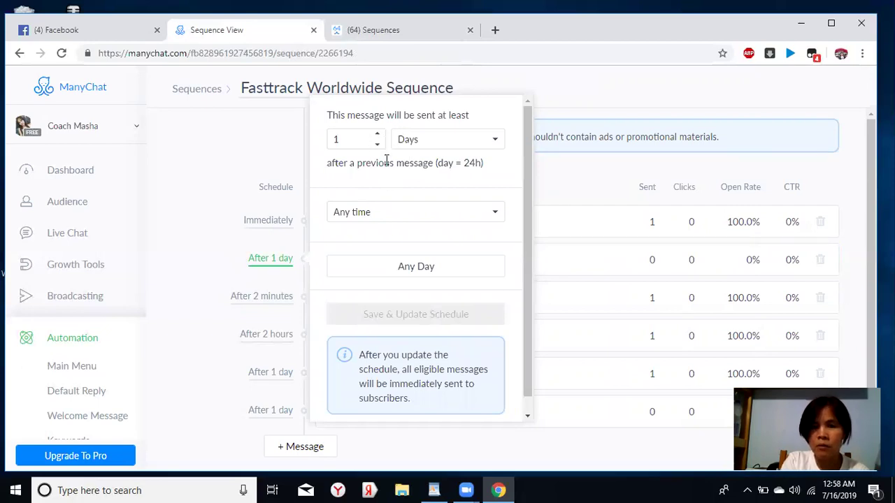
click(377, 134)
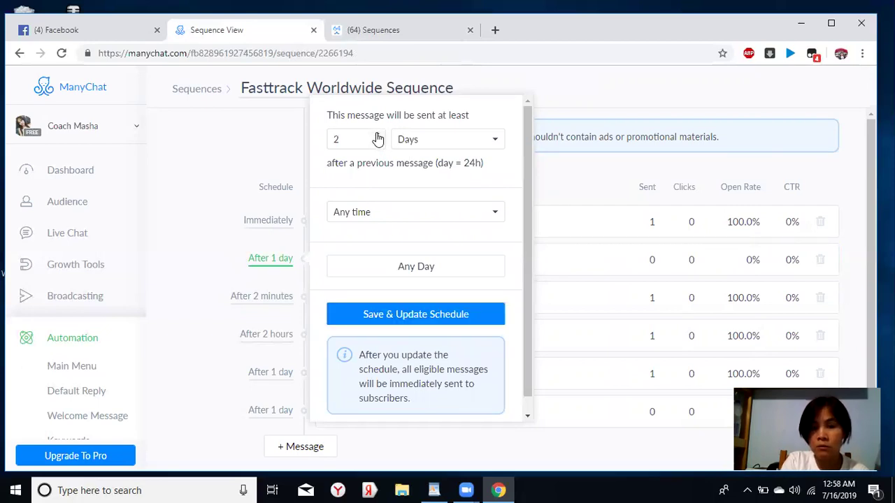
click(497, 142)
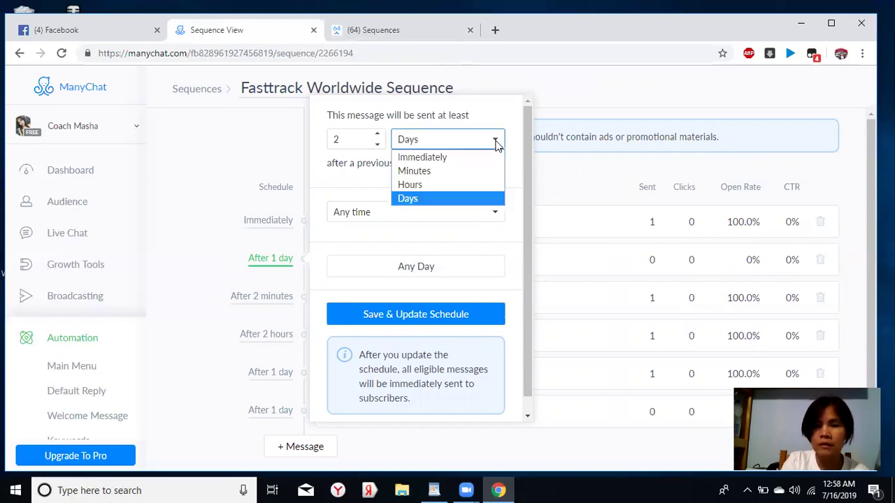
click(418, 172)
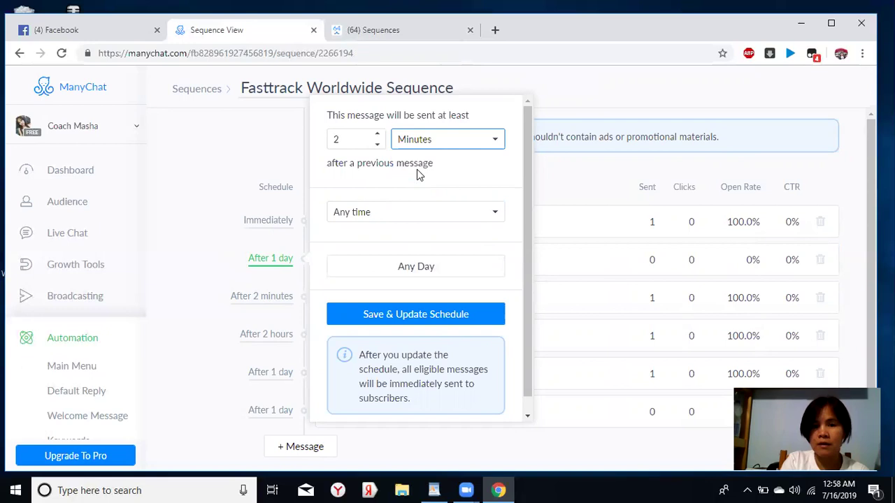
click(394, 316)
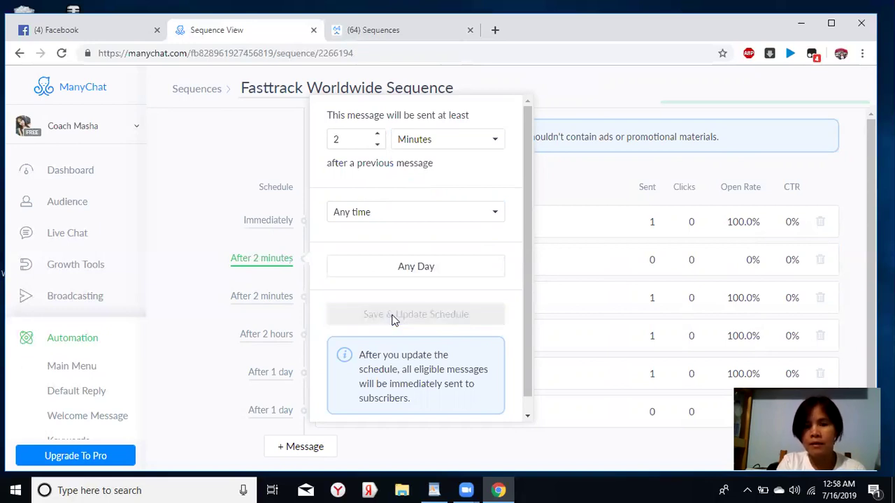
click(234, 182)
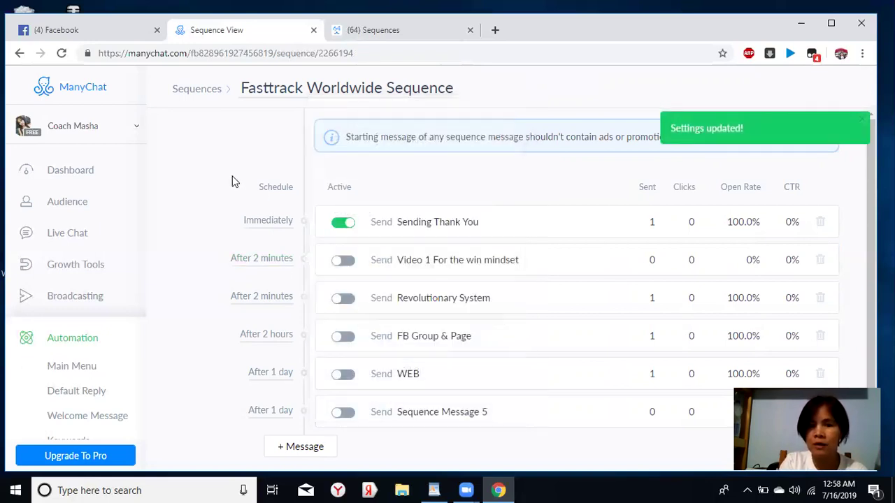
click(336, 266)
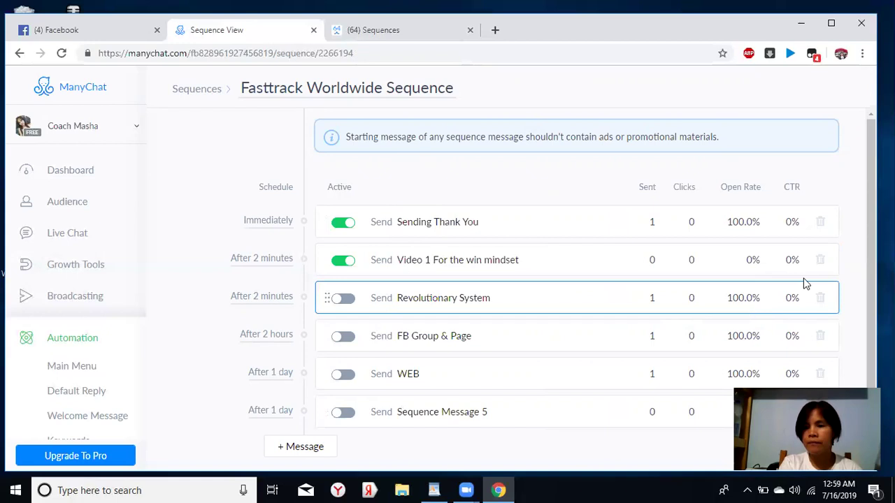
Step: Add another message to the end of the Fasttrack Worldwide Sequence and create a new reply for it
scroll(867, 224, down, 1)
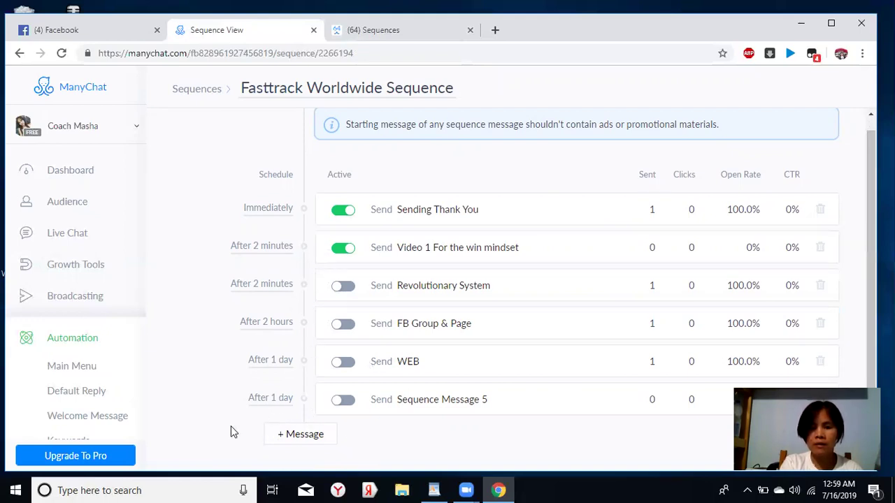
click(301, 435)
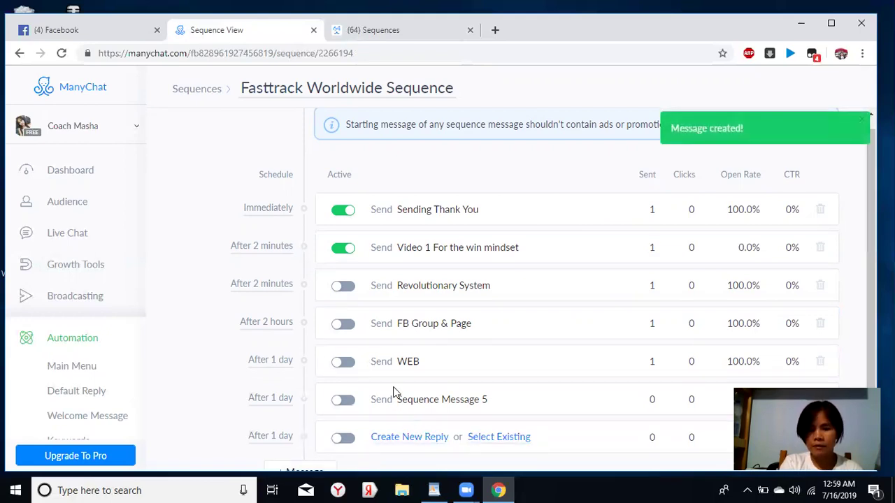
click(402, 438)
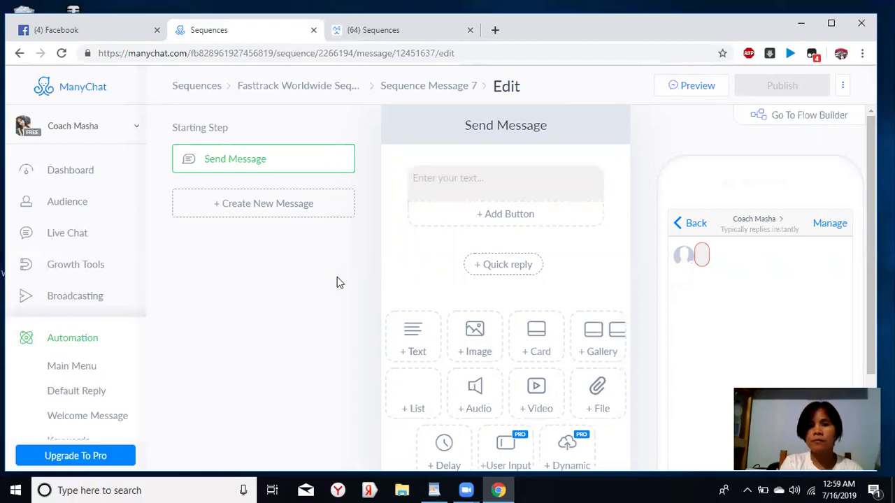
Step: On the other page, open "video 2 For the win smart all in one system" from the fasttrack worldwide sequences
click(394, 31)
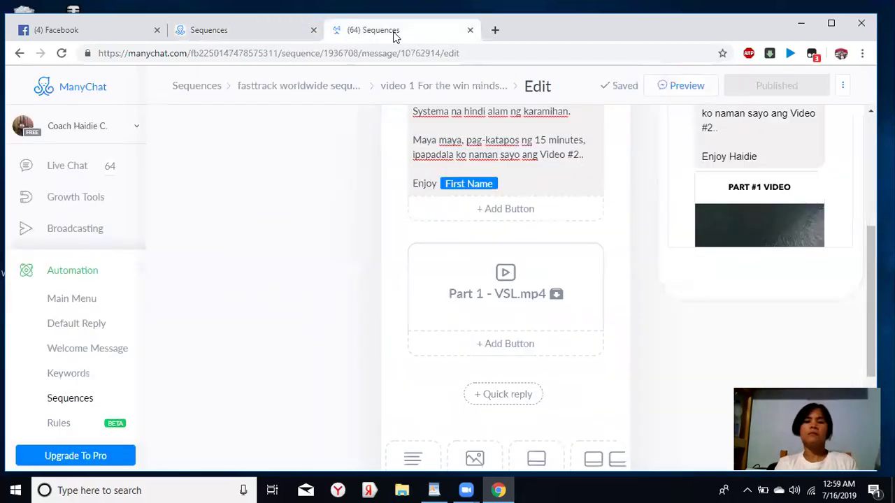
click(290, 87)
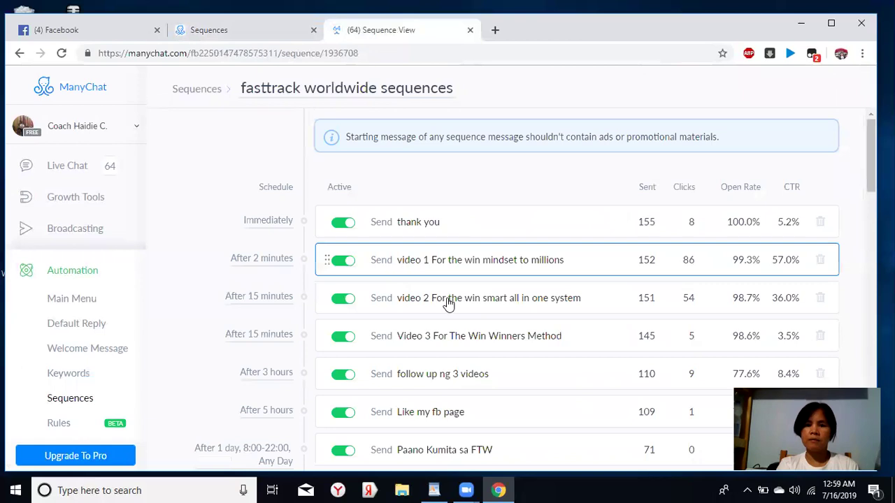
click(450, 299)
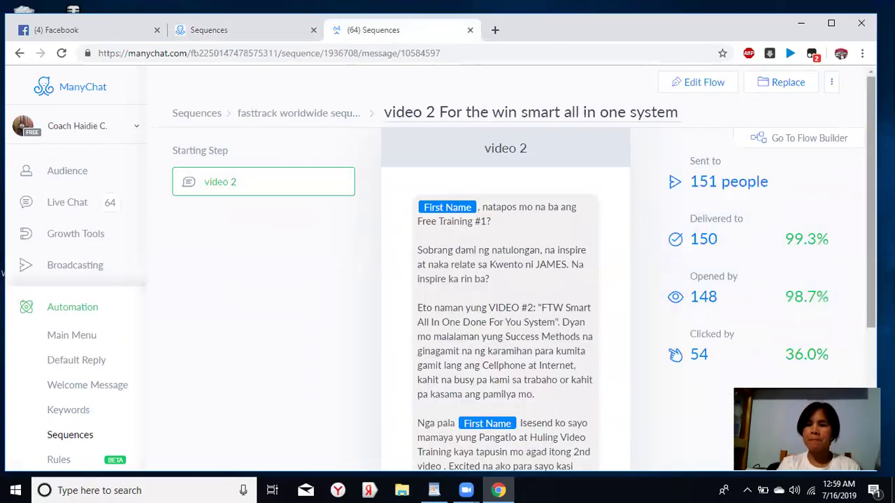
Step: Select and copy the full video 2 message text, from the opening greeting through "Enjoy watching! :)"
scroll(441, 269, down, 3)
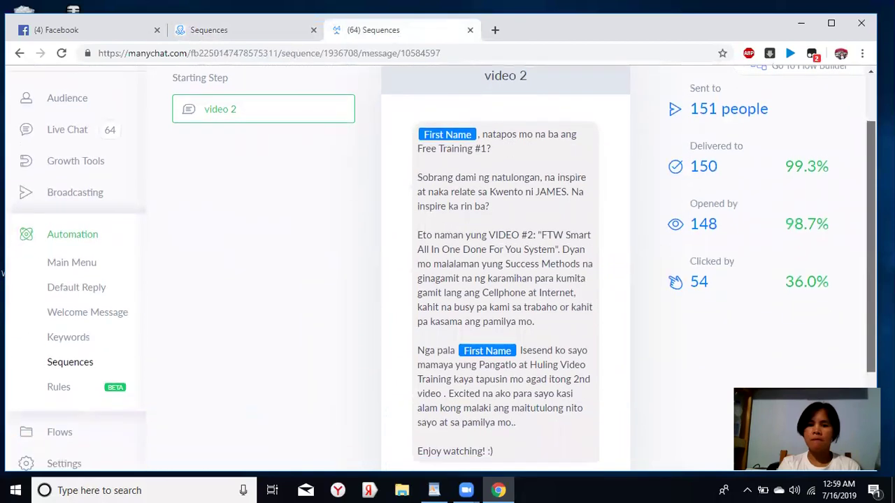
scroll(441, 269, down, 1)
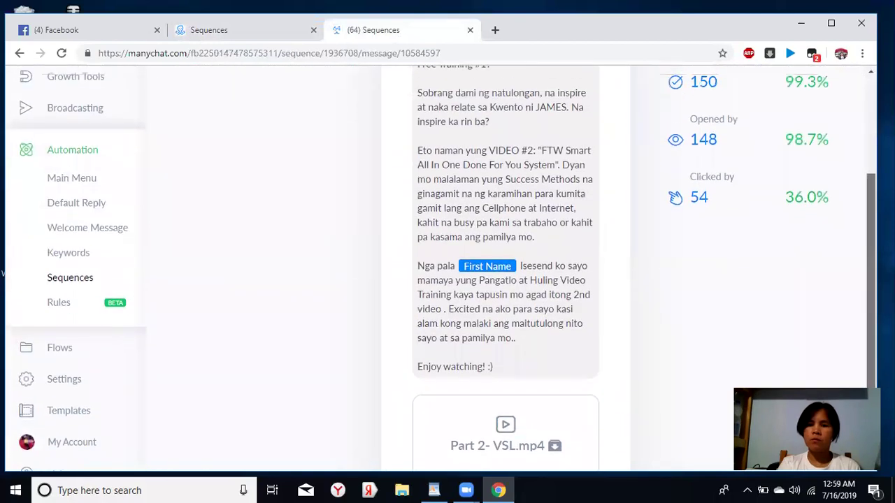
scroll(665, 353, up, 1)
click(538, 388)
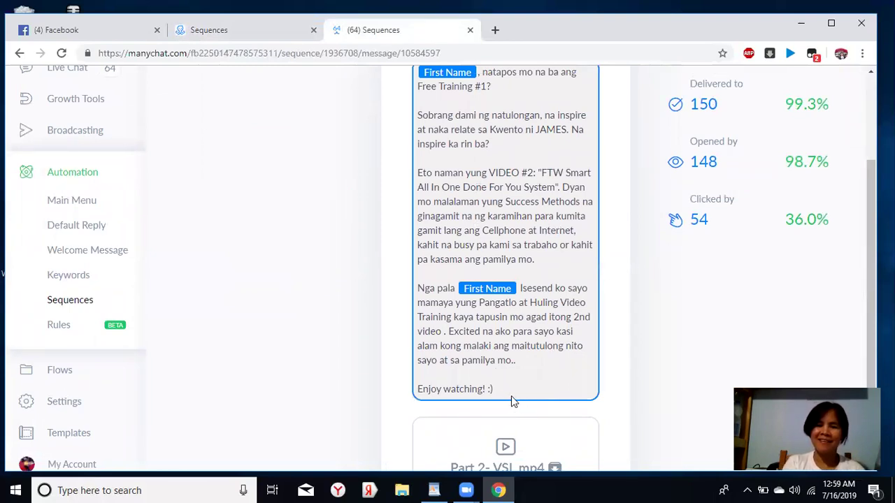
drag(496, 393, 495, 203)
drag(492, 172, 446, 201)
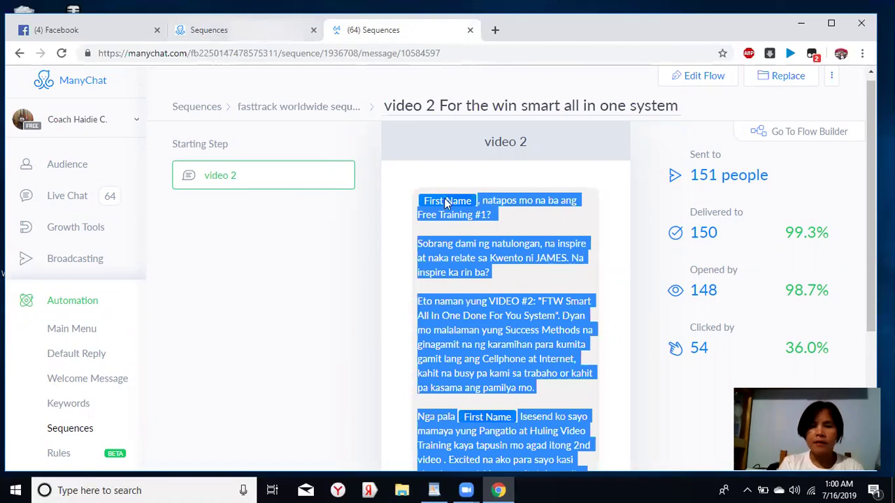
Step: Return to Sequence Message 7 and paste the copied video 2 text into its empty text block
key(ctrl+shift+Tab)
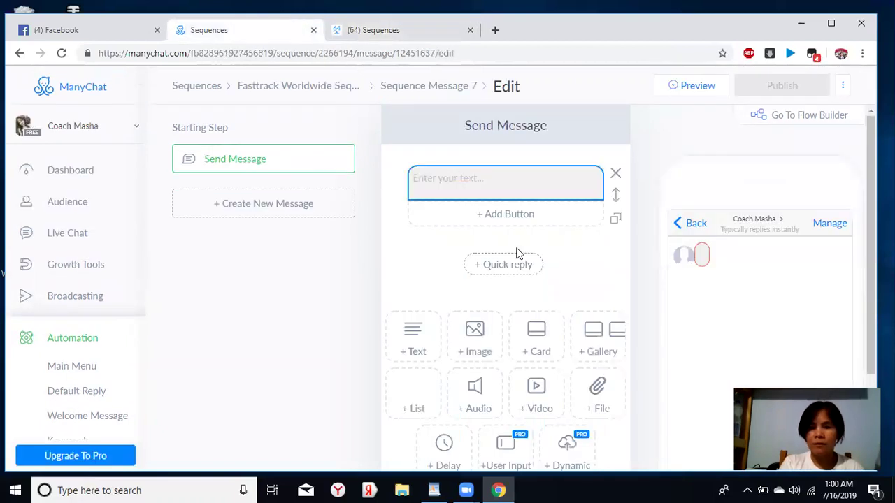
click(452, 178)
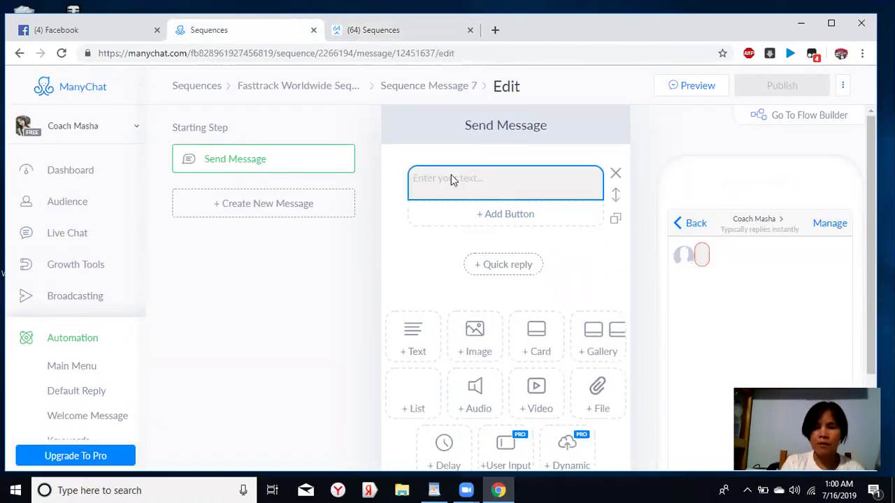
right_click(453, 181)
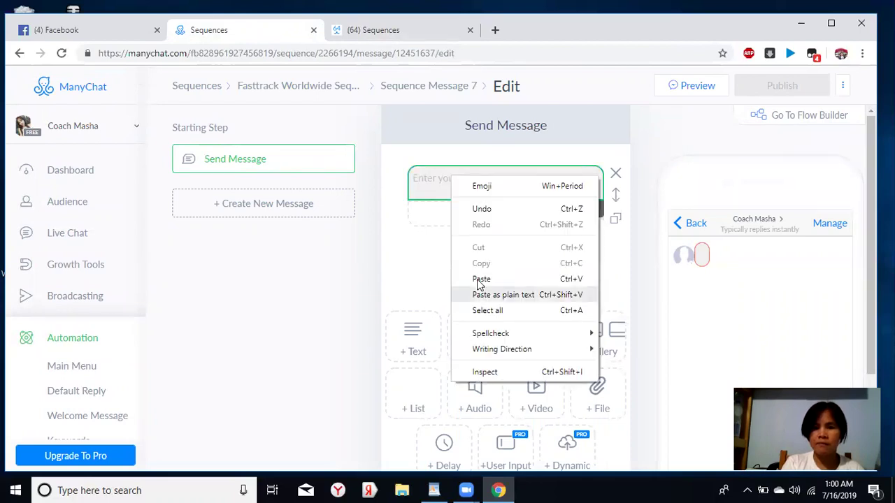
click(480, 279)
key(ctrl+v)
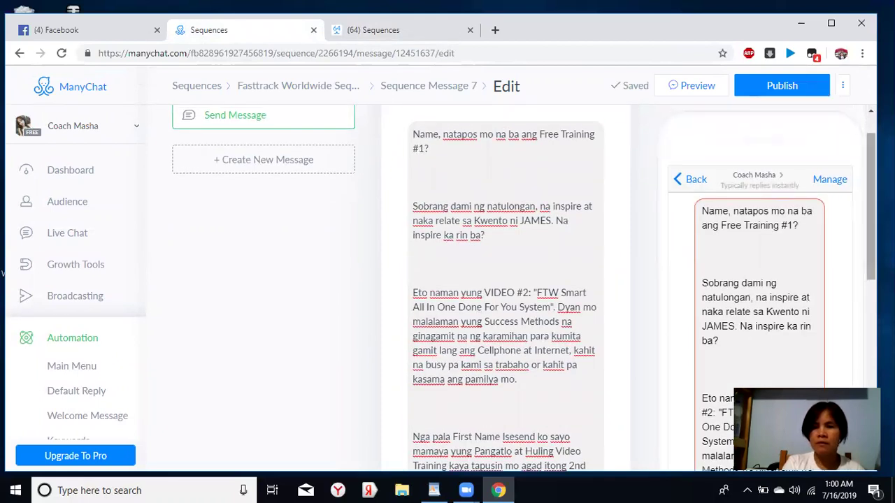
Step: Reduce the gaps above the "Sobrang dami ng natulongan" and "Eto naman yung VIDEO #2" paragraphs to one blank line each
scroll(499, 352, up, 1)
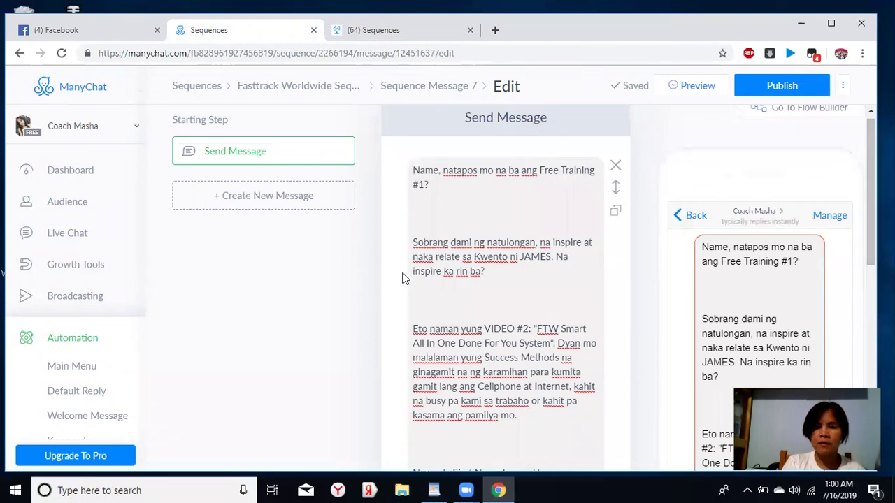
click(417, 246)
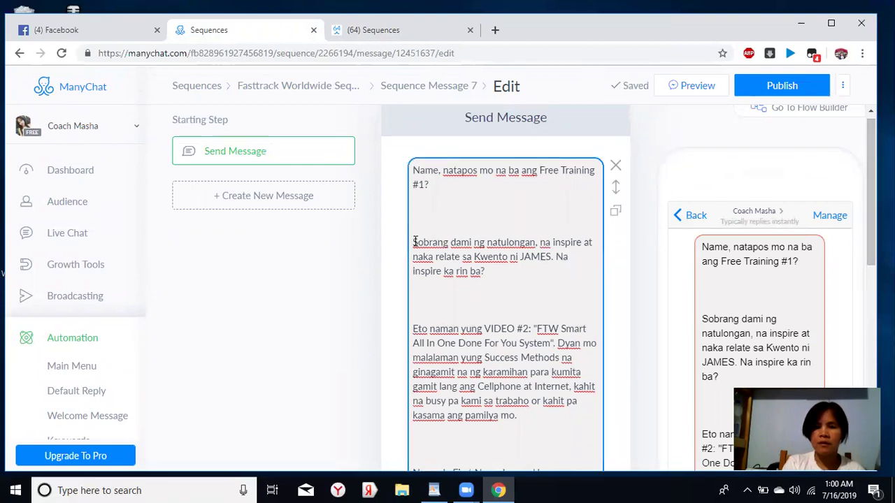
click(414, 241)
key(BackSpace)
key(BackSpace)
key(BackSpace)
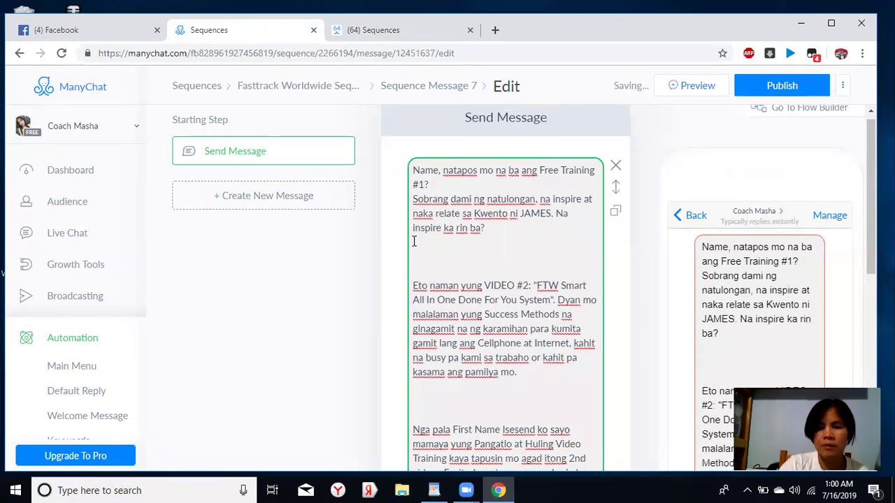
key(Return)
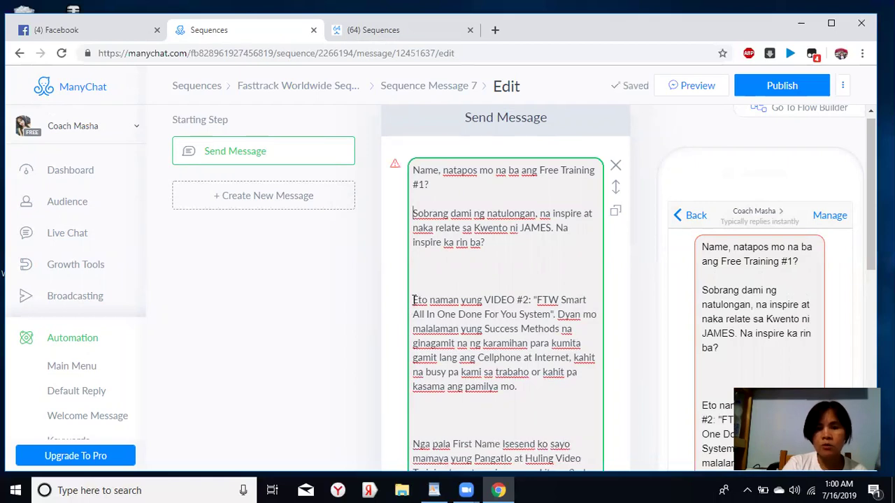
key(BackSpace)
key(BackSpace)
key(BackSpace)
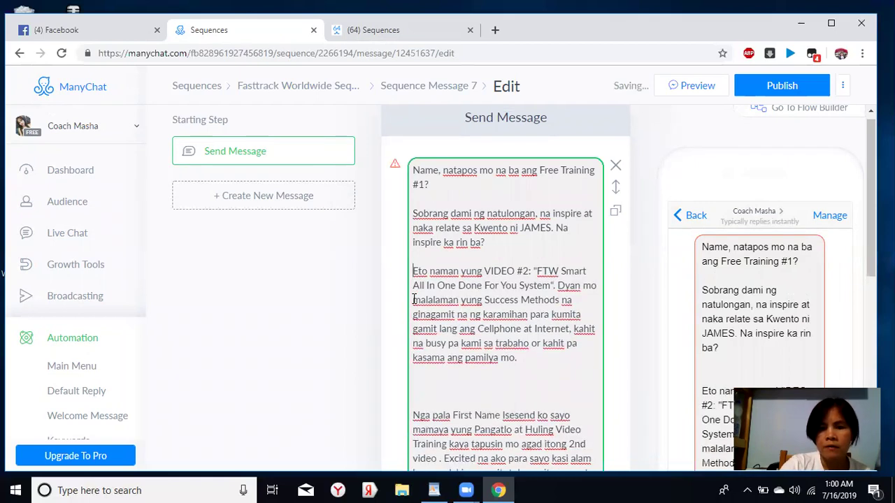
key(Return)
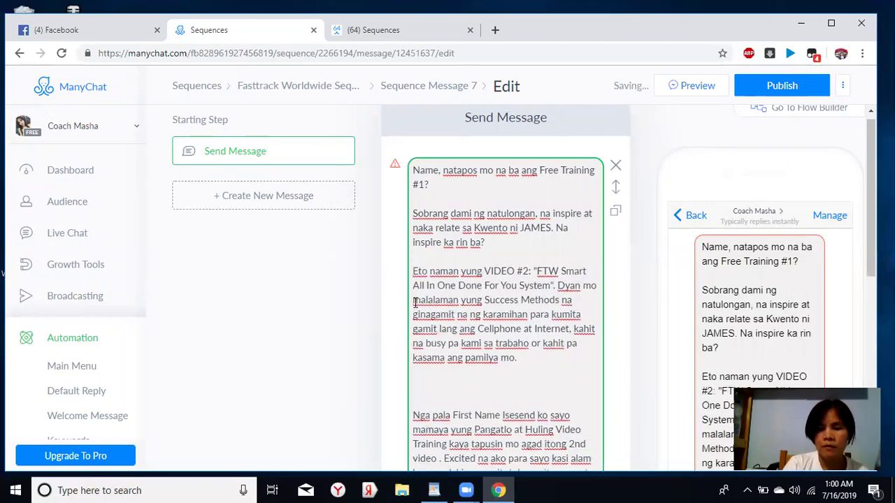
Step: Reduce the gap above the "Nga pala First Name" paragraph to a single blank line
scroll(420, 367, down, 2)
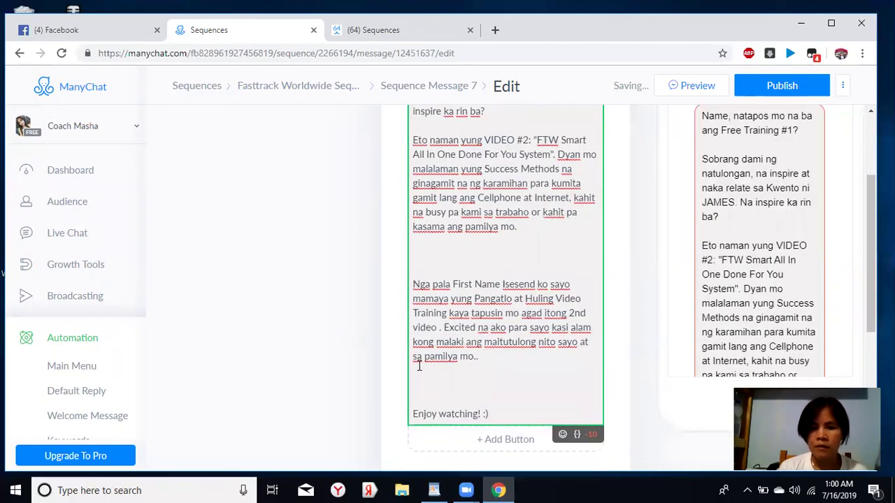
click(413, 284)
key(BackSpace)
key(BackSpace)
key(BackSpace)
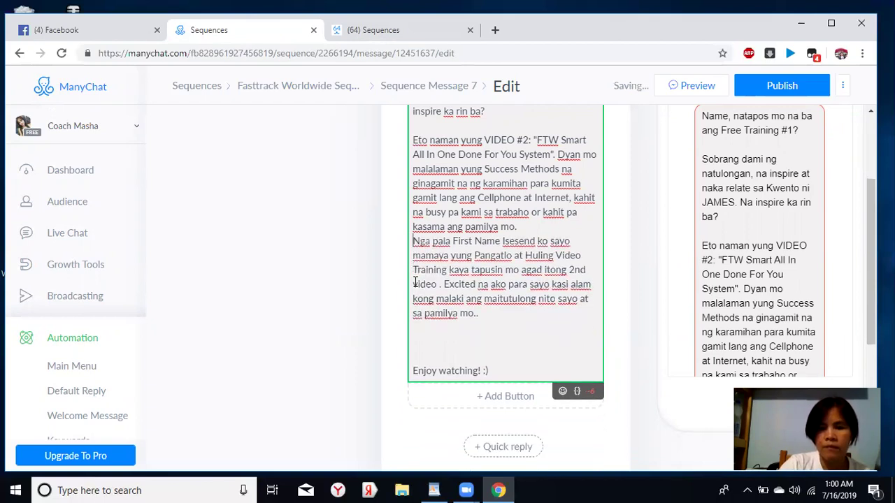
key(Return)
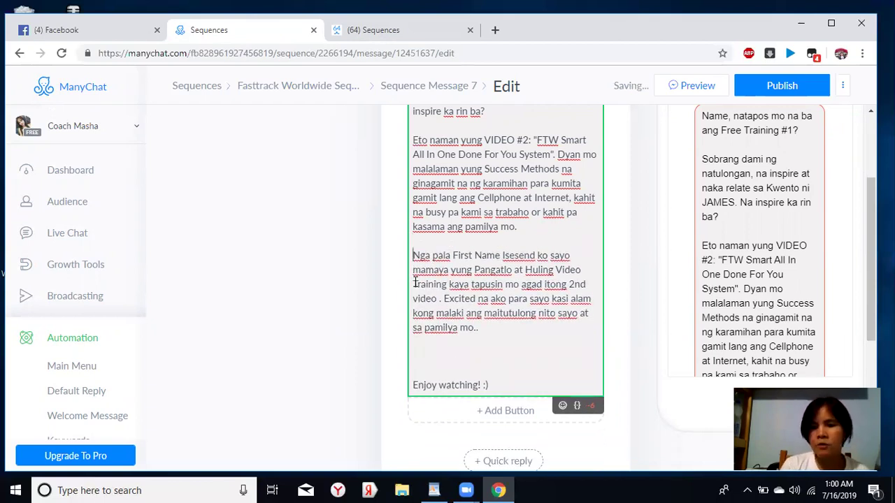
Step: Replace the leftover word "Name" at the start of the message with the First Name variable
scroll(569, 321, up, 2)
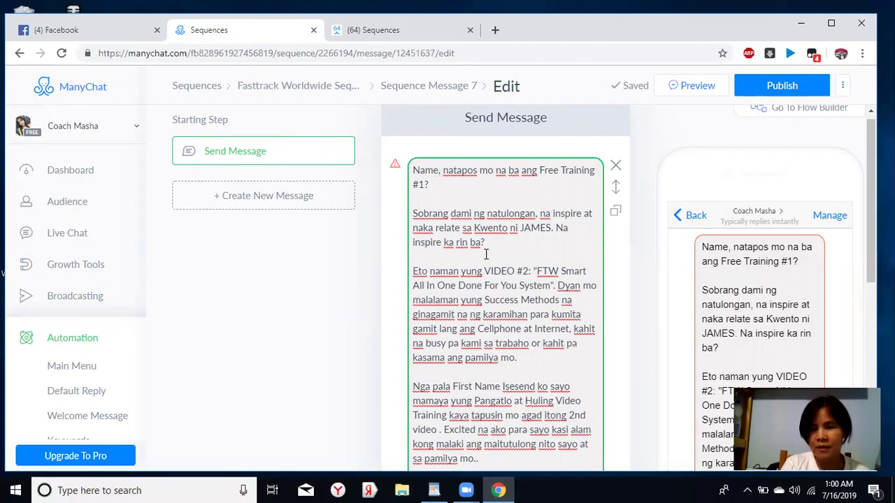
click(438, 171)
key(BackSpace)
key(BackSpace)
key(BackSpace)
key(BackSpace)
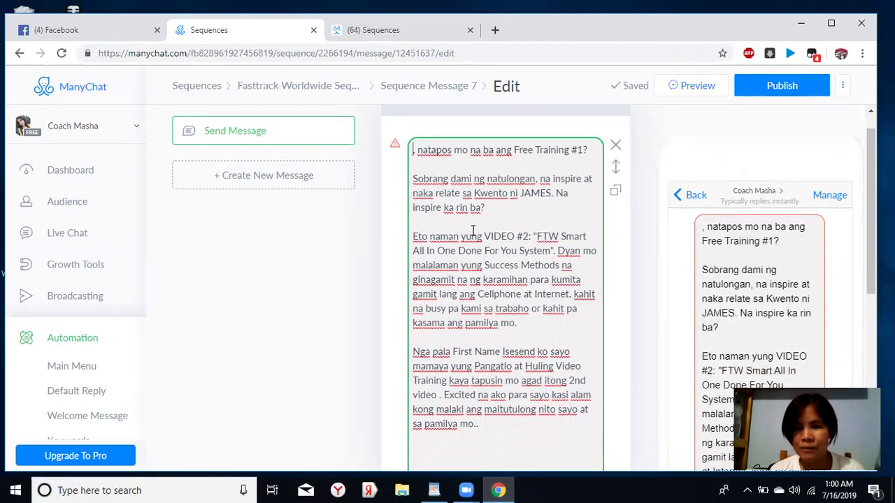
scroll(422, 231, down, 3)
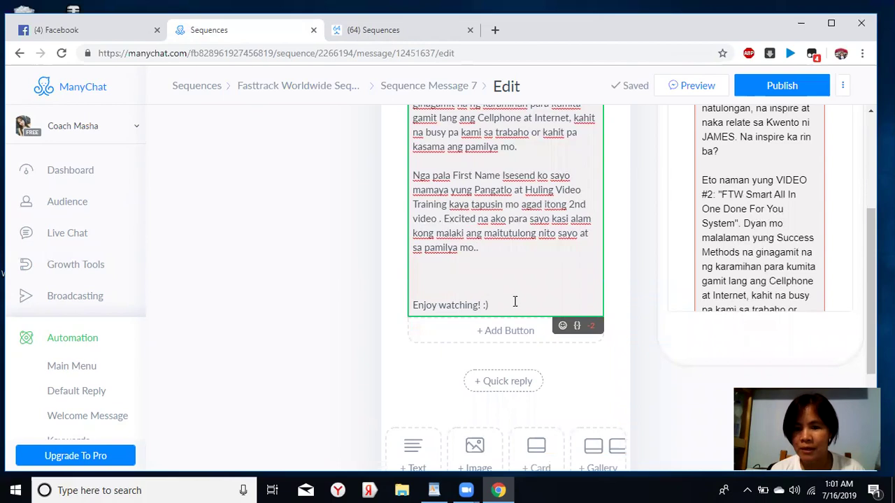
click(579, 328)
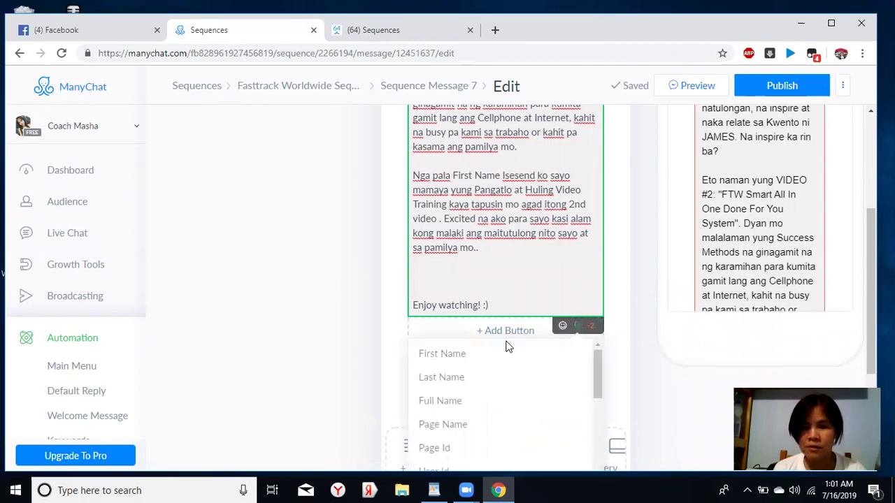
click(467, 363)
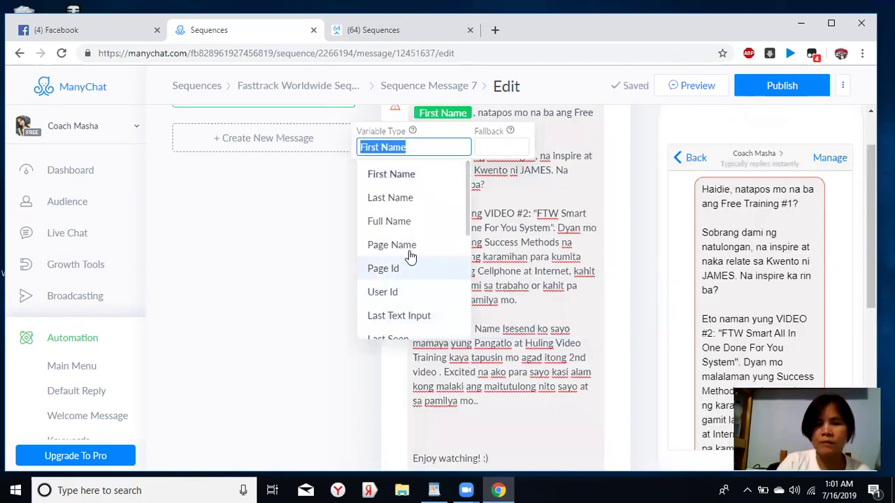
Step: Set First Name as the variable type for the placeholder that opens the message
click(393, 179)
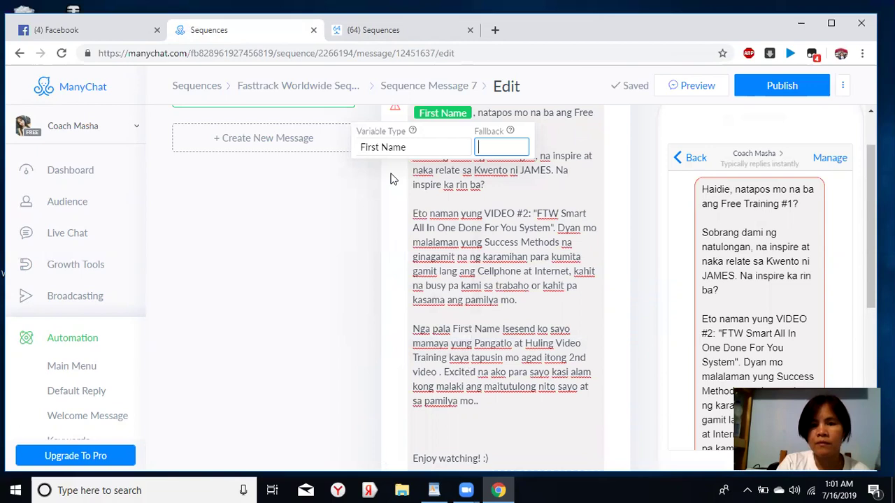
click(647, 282)
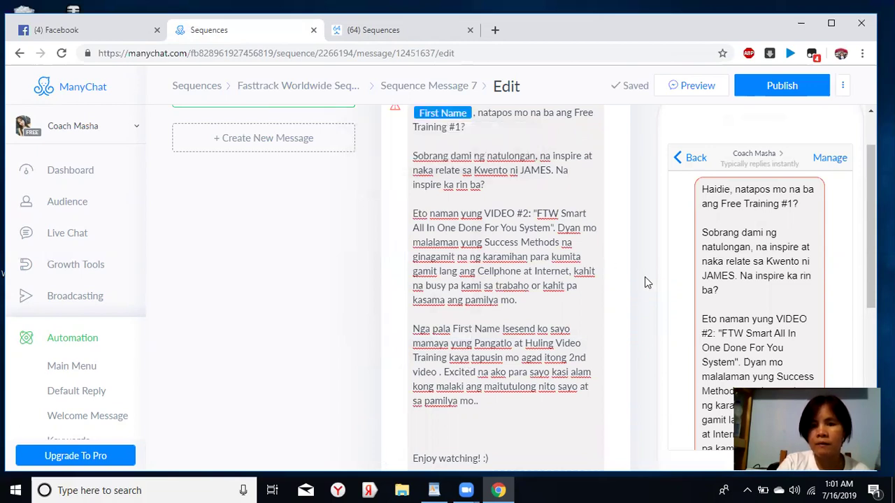
Step: Replace the plain words "First Name" after "Nga pala" with the First Name variable
click(486, 161)
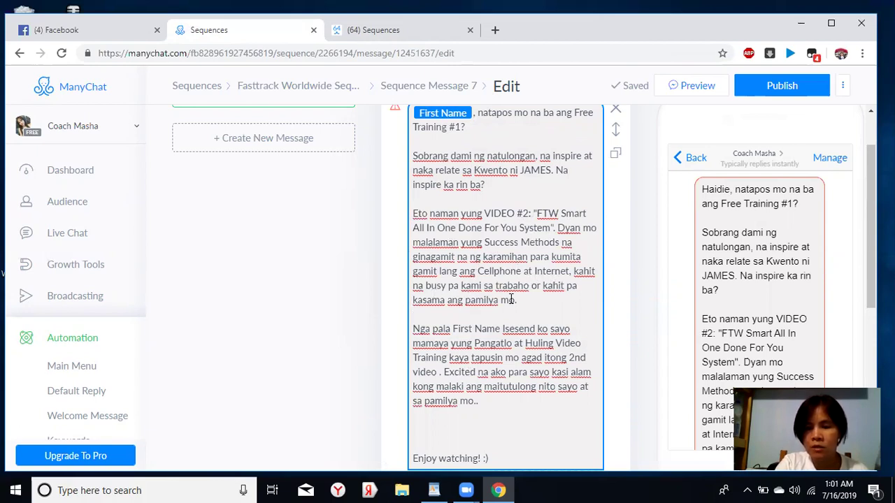
click(837, 256)
drag(868, 236, 869, 274)
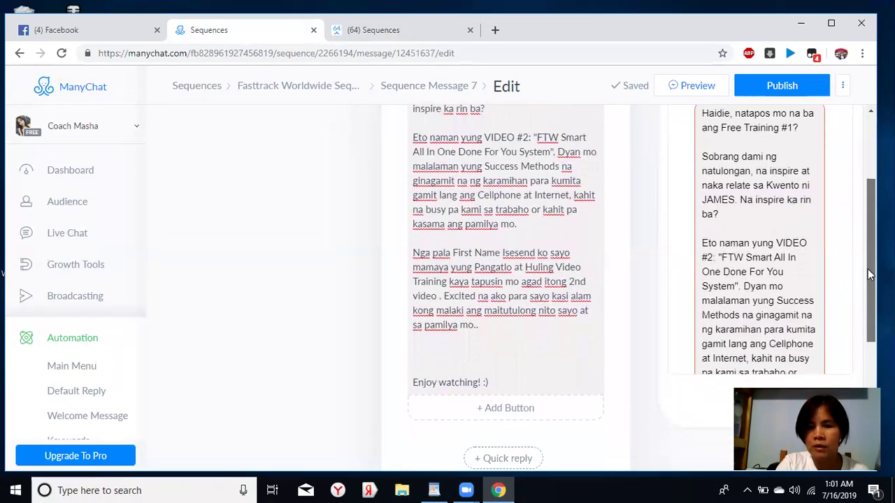
click(491, 283)
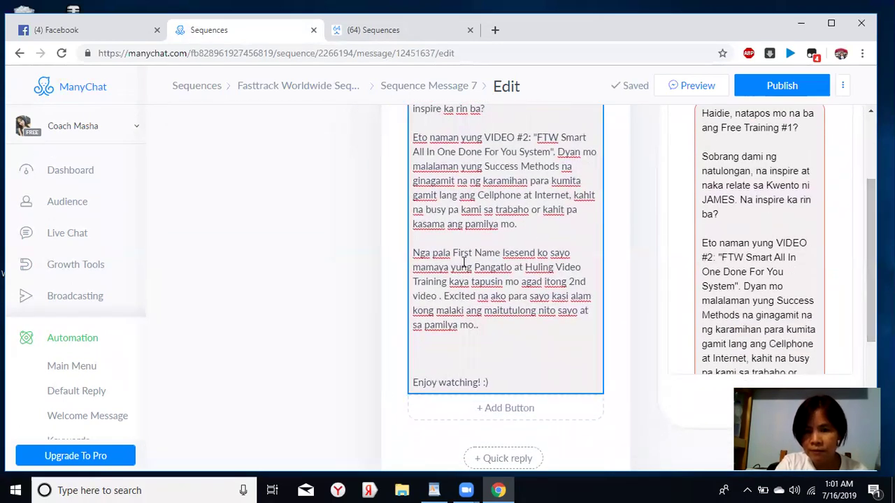
click(498, 256)
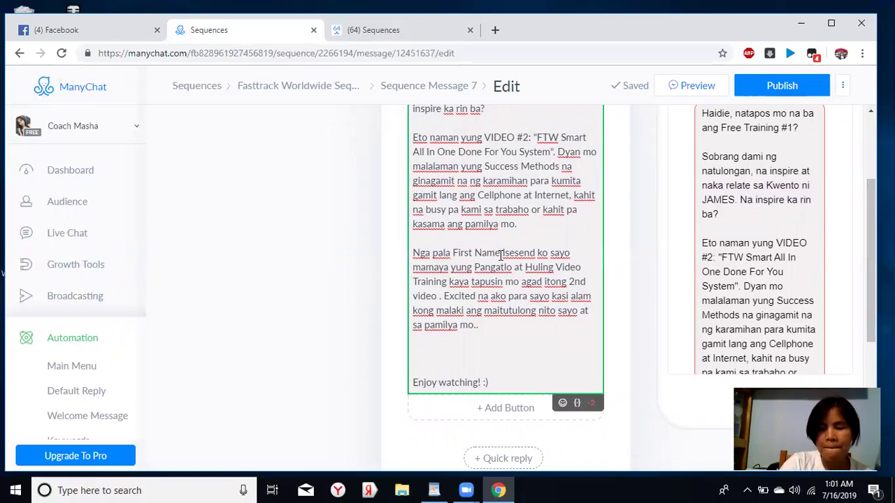
key(BackSpace)
key(BackSpace)
key(BackSpace)
key(BackSpace)
key(BackSpace)
key(BackSpace)
key(BackSpace)
key(BackSpace)
key(BackSpace)
key(BackSpace)
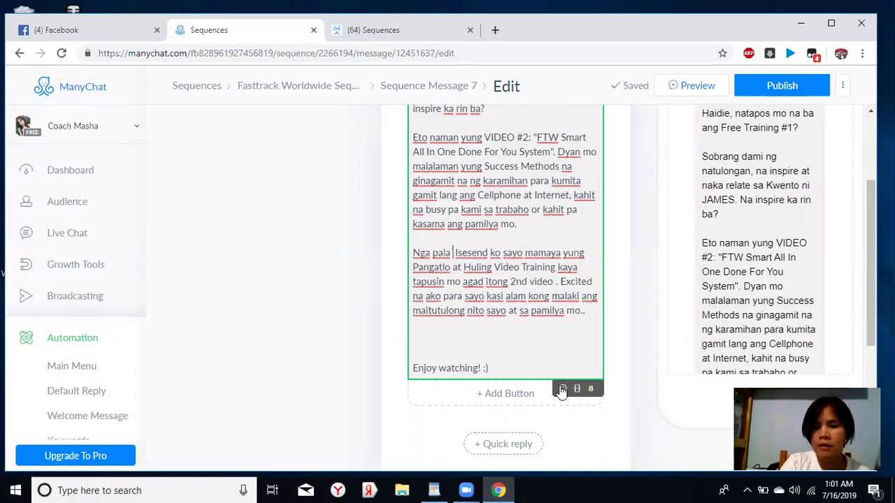
click(578, 392)
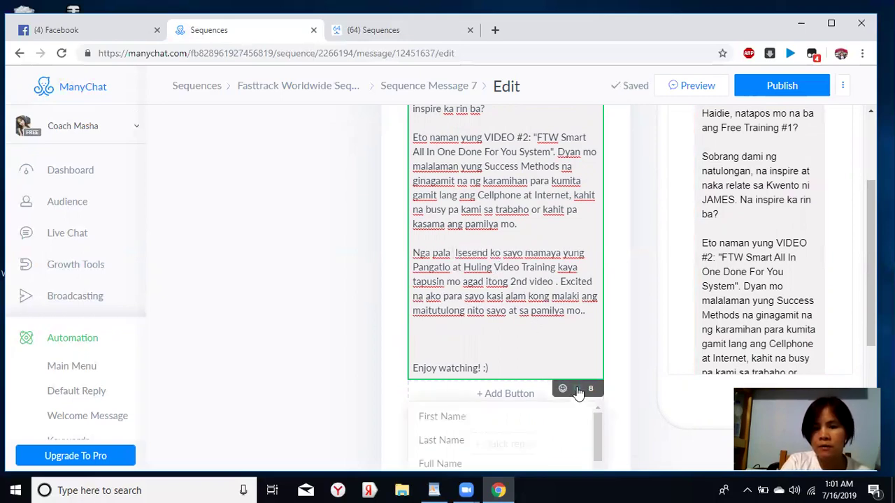
click(456, 419)
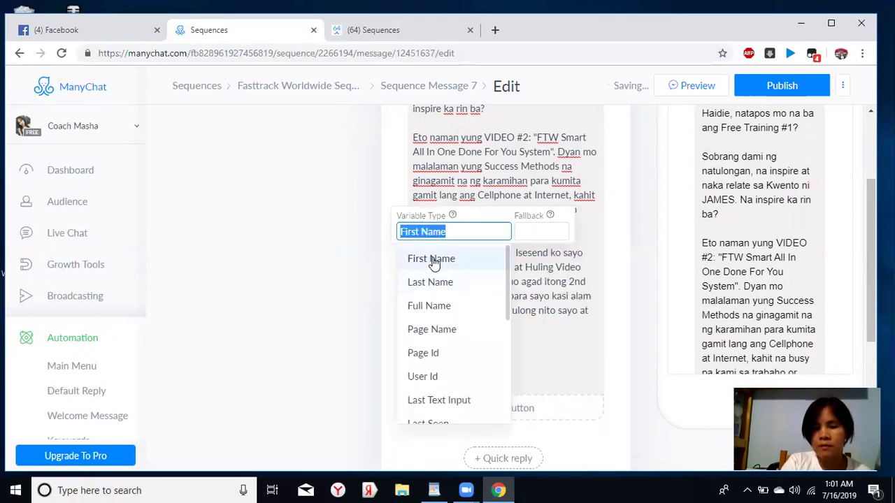
click(434, 260)
click(314, 307)
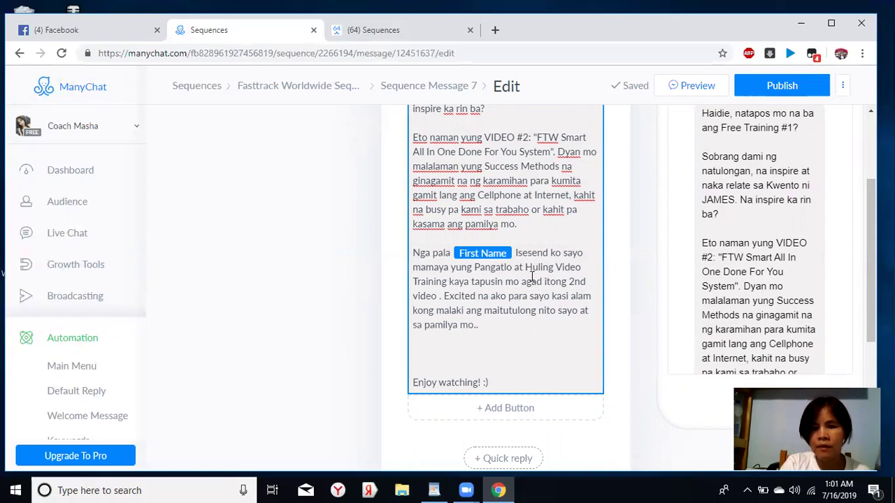
Step: Reduce the gap above the "Enjoy watching! :)" line to one blank line
click(413, 382)
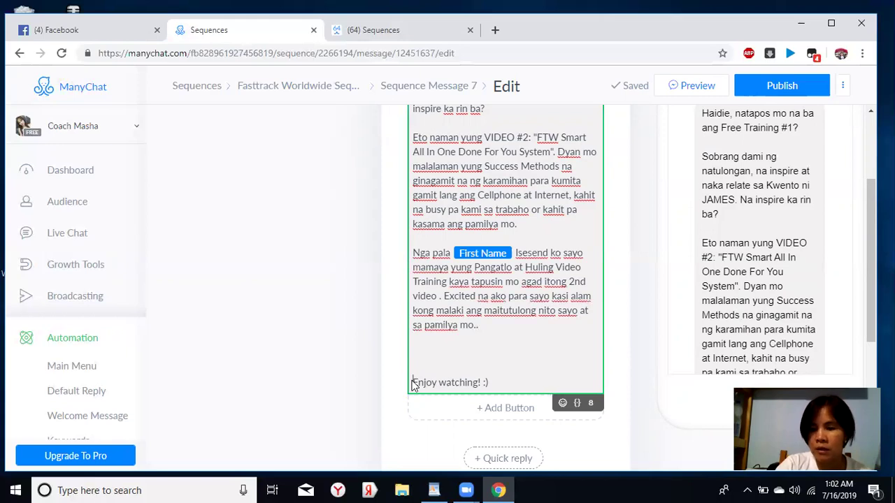
key(BackSpace)
key(BackSpace)
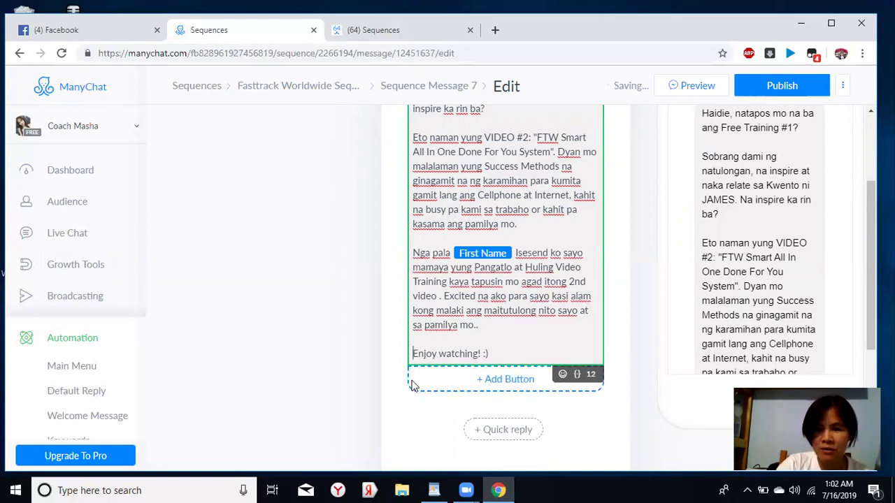
key(BackSpace)
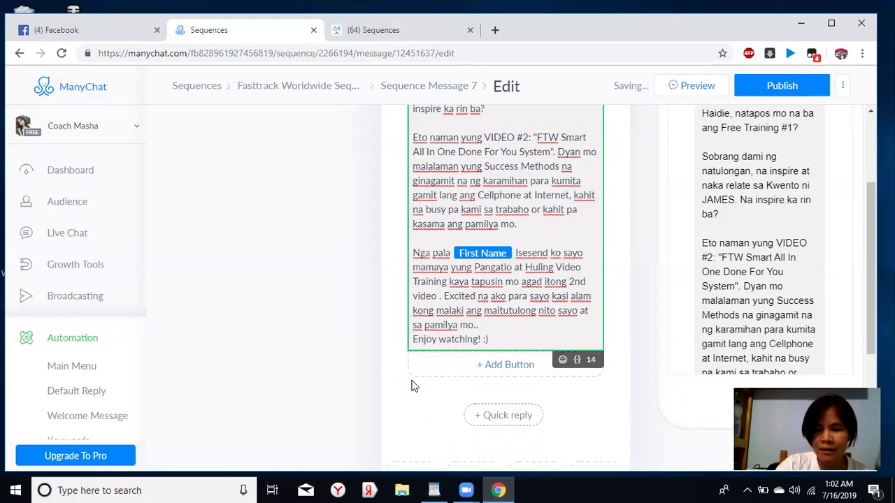
key(Return)
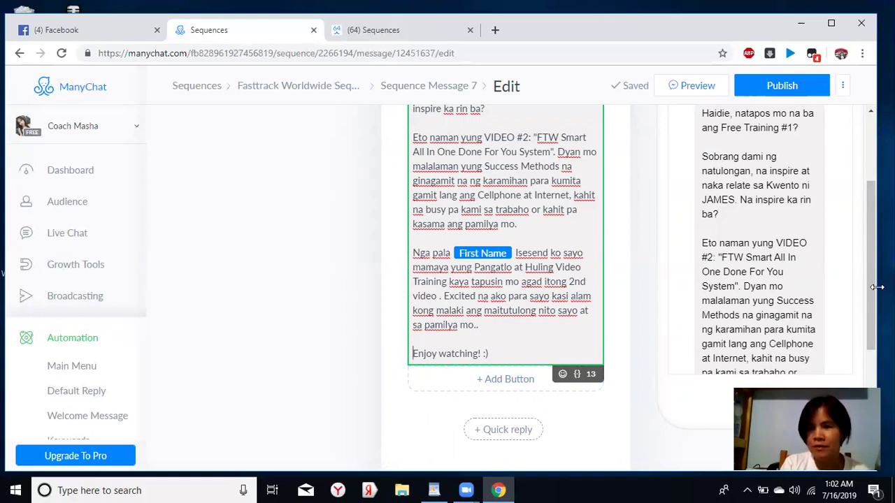
Step: Add a video block below the message text and upload the file Part 2- VSL from the FTW files folder
scroll(870, 242, up, 3)
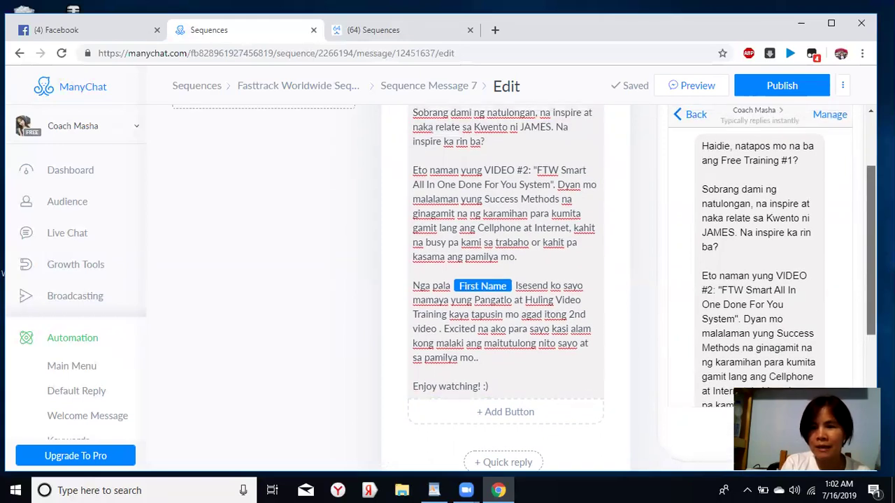
scroll(870, 241, down, 1)
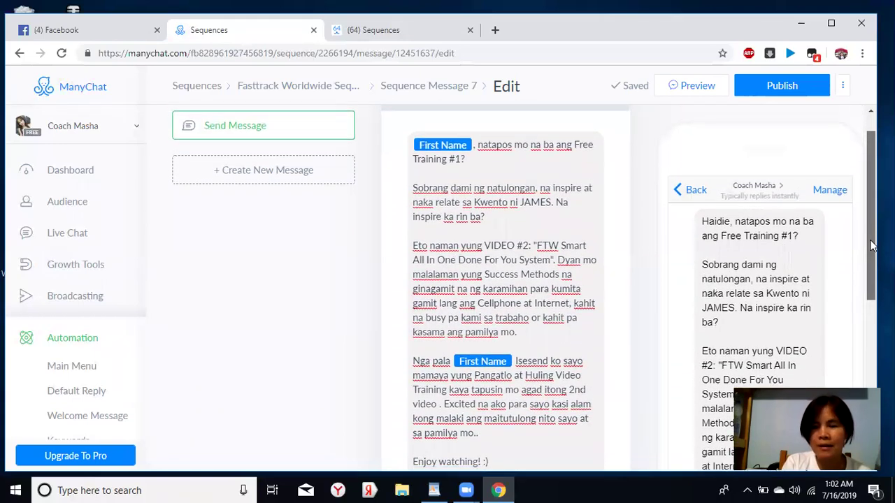
scroll(871, 241, down, 2)
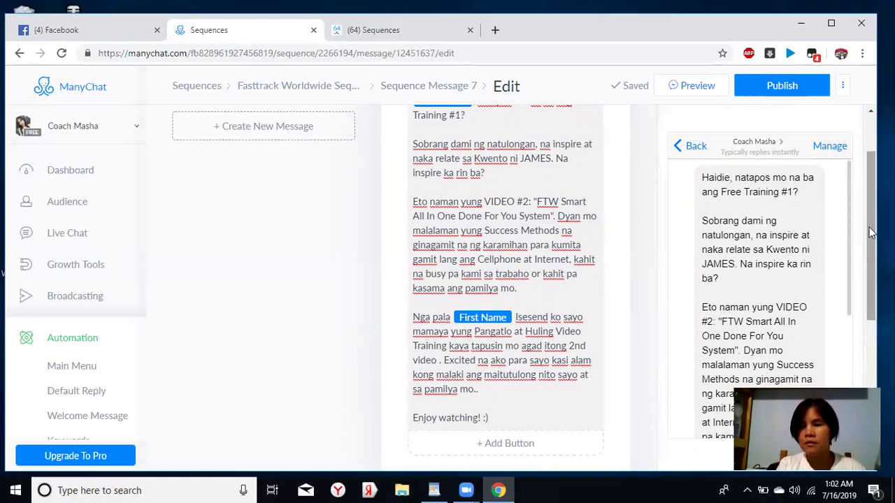
scroll(870, 232, up, 1)
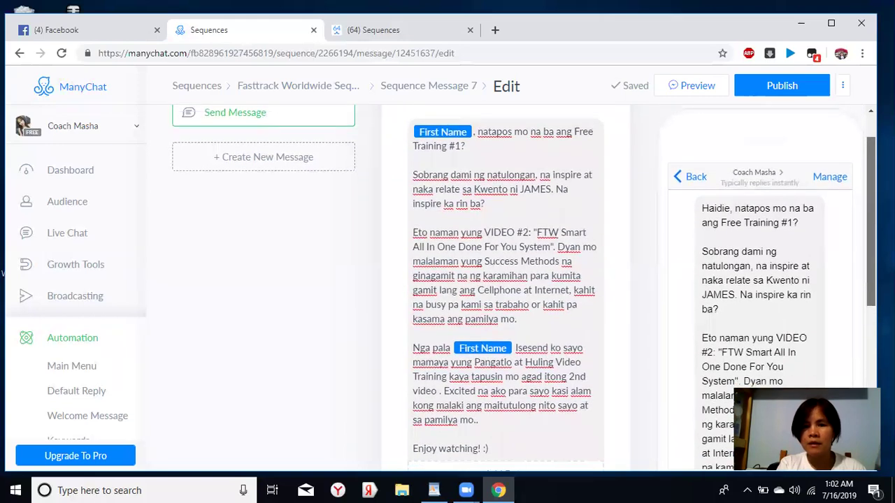
scroll(870, 232, down, 1)
scroll(870, 232, down, 3)
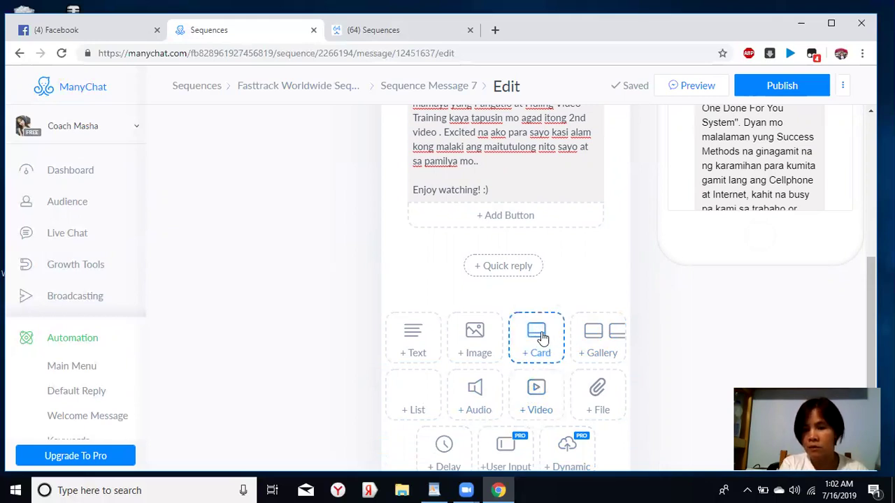
click(537, 396)
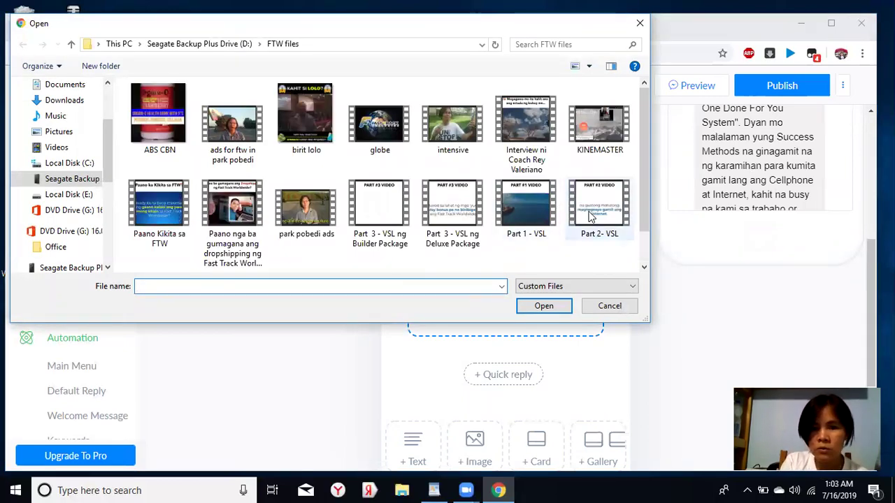
click(590, 217)
click(543, 311)
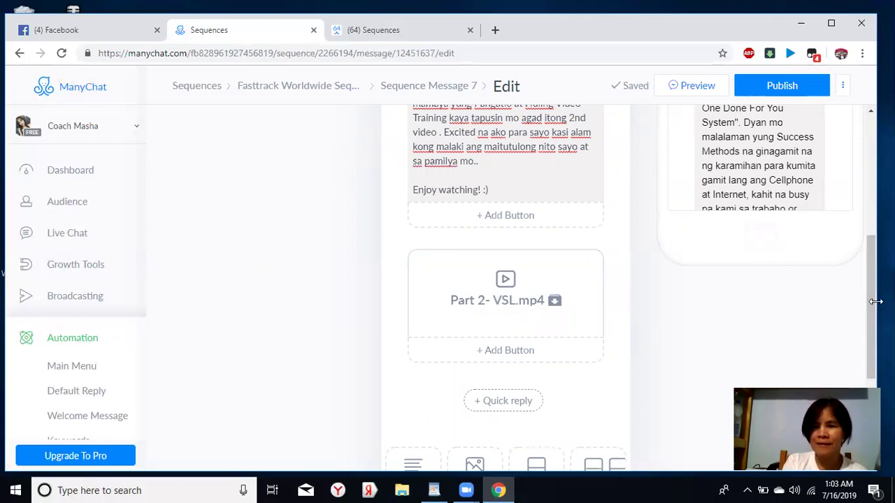
Step: Preview Sequence Message 7 and publish its content
drag(876, 301, 866, 171)
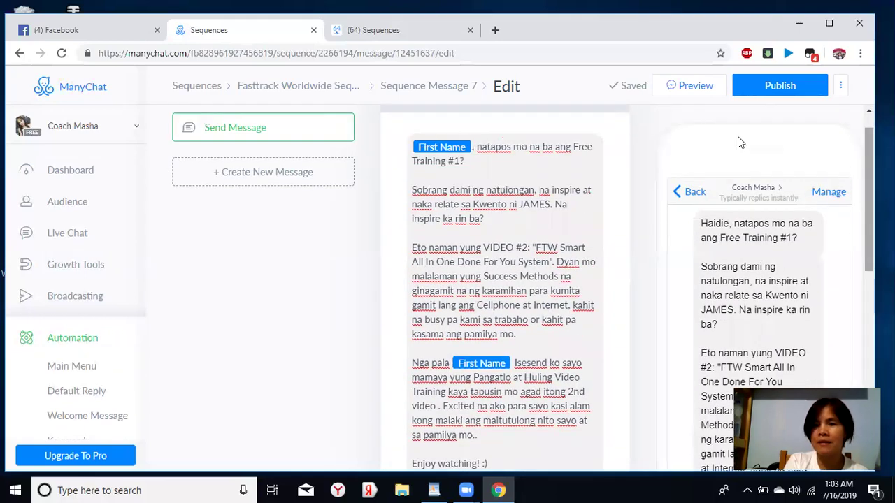
click(694, 93)
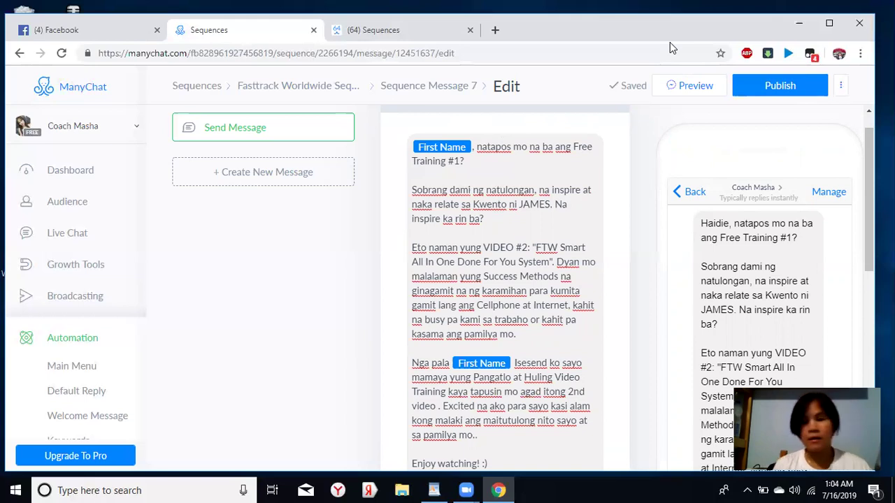
click(780, 87)
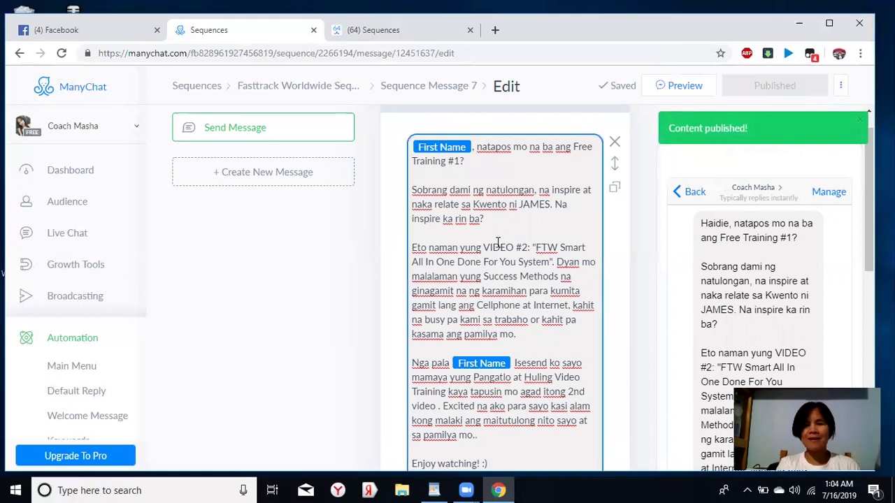
Step: Rename Sequence Message 7 as "Video 2 For the win smart all in one system"
click(419, 90)
click(419, 85)
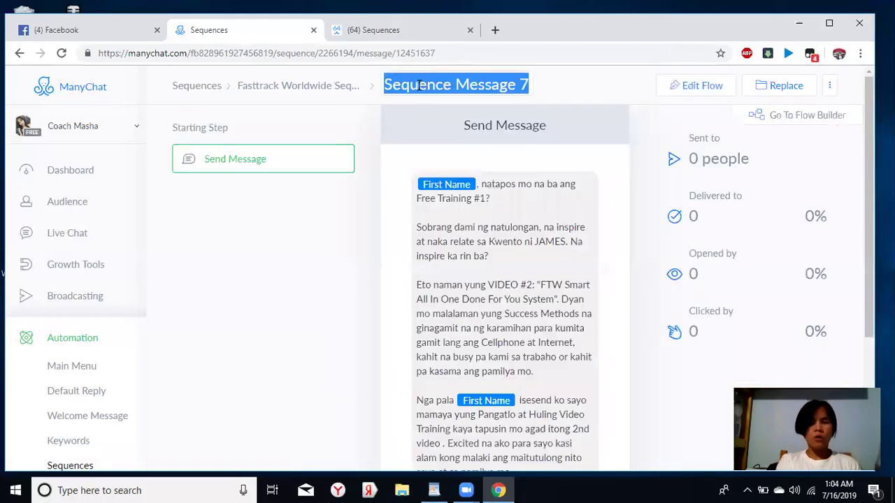
text(Video )
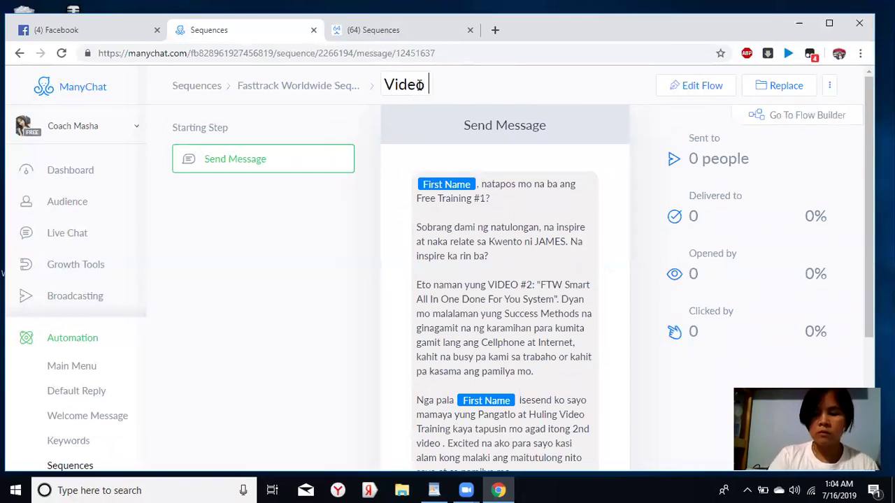
text(2)
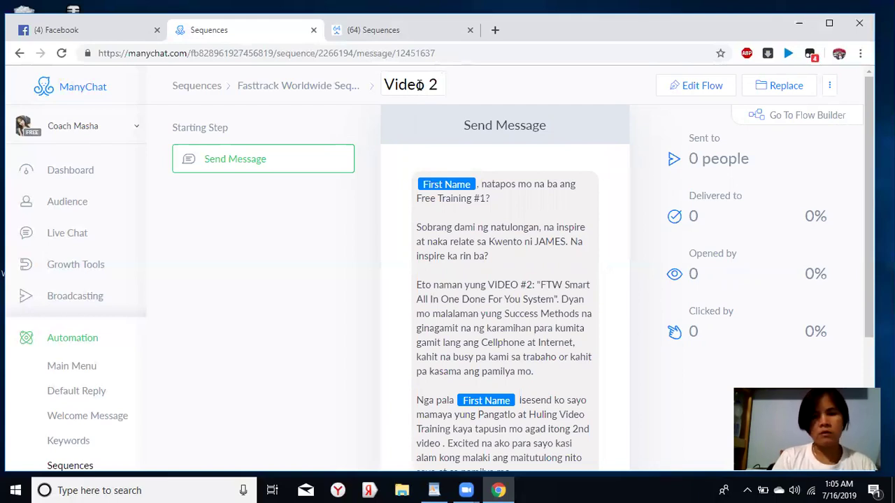
text(Gor)
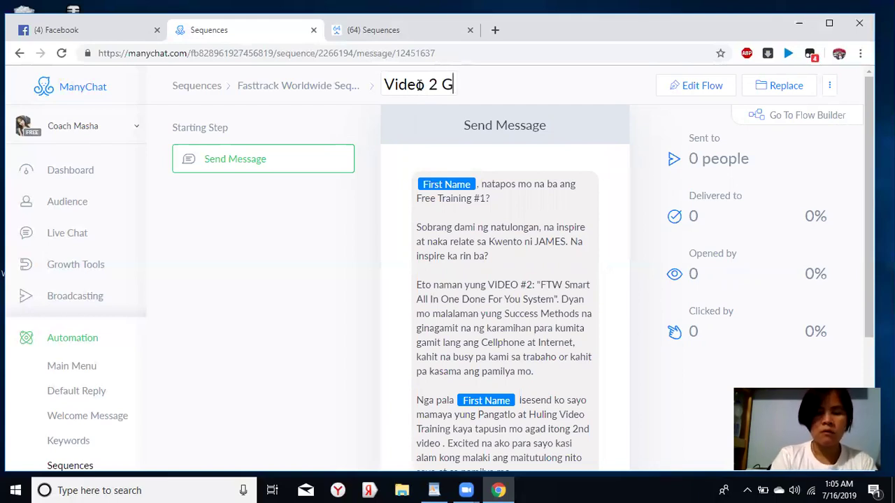
key(BackSpace)
key(BackSpace)
key(BackSpace)
key(BackSpace)
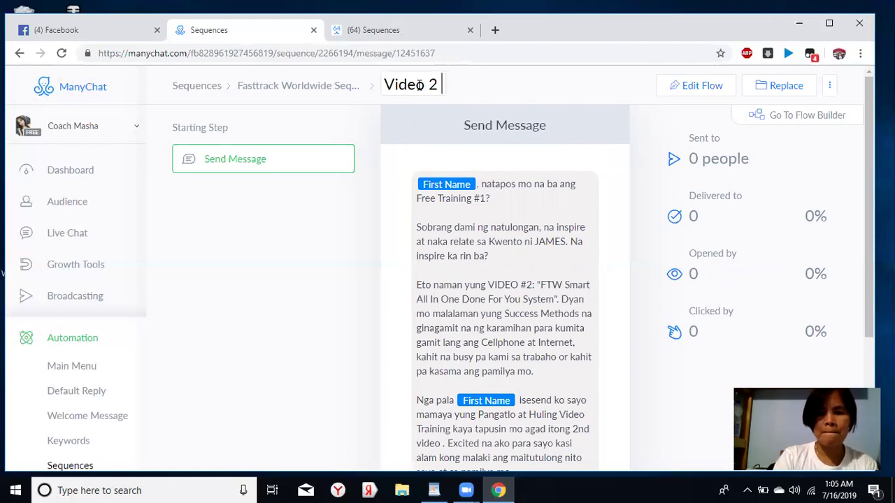
text(For the win )
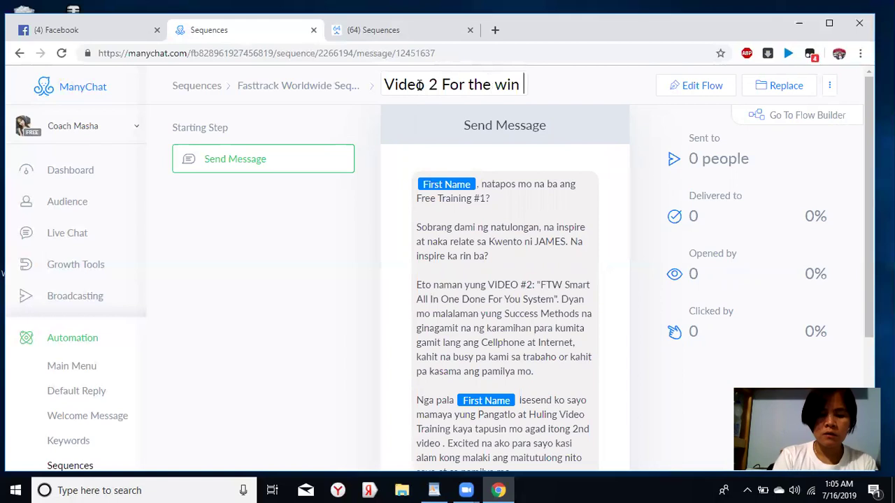
text(s)
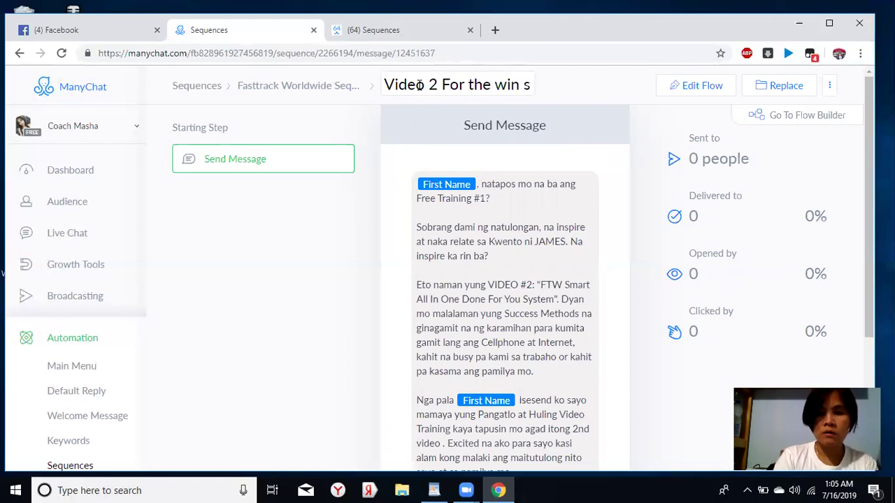
text(ma)
key(BackSpace)
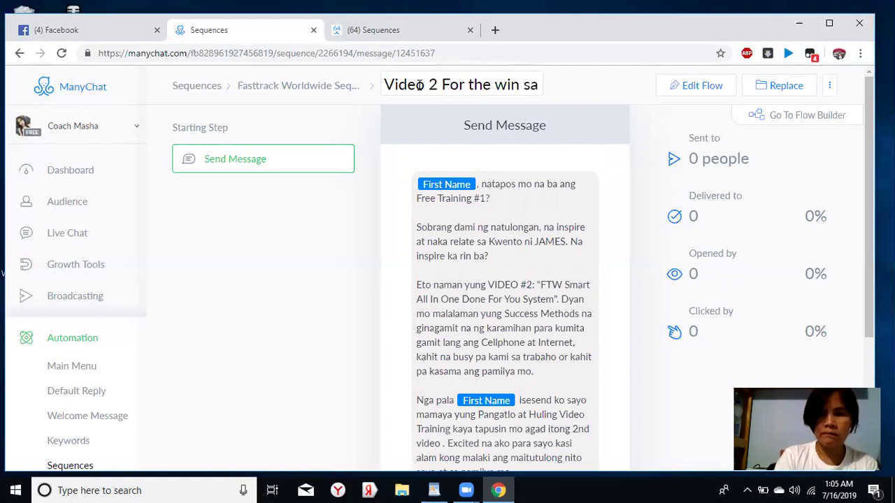
text(mart all in)
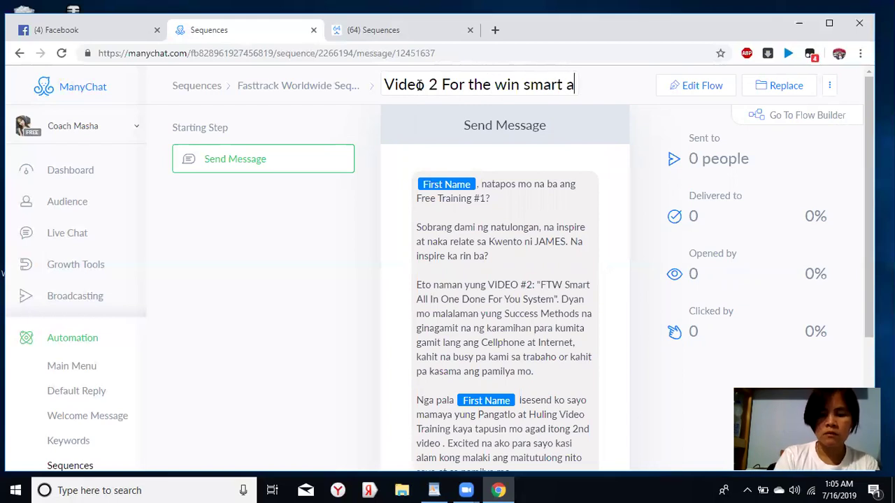
text( onesyst)
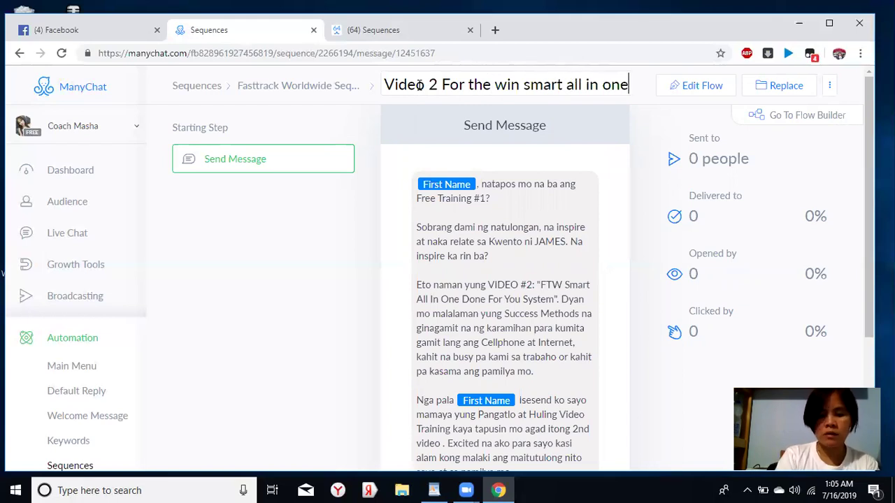
key(BackSpace)
key(BackSpace)
key(BackSpace)
key(BackSpace)
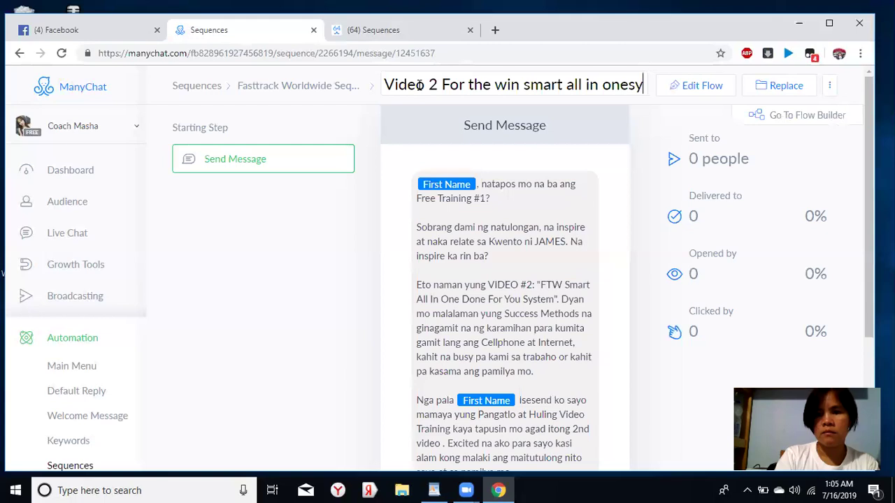
text(system)
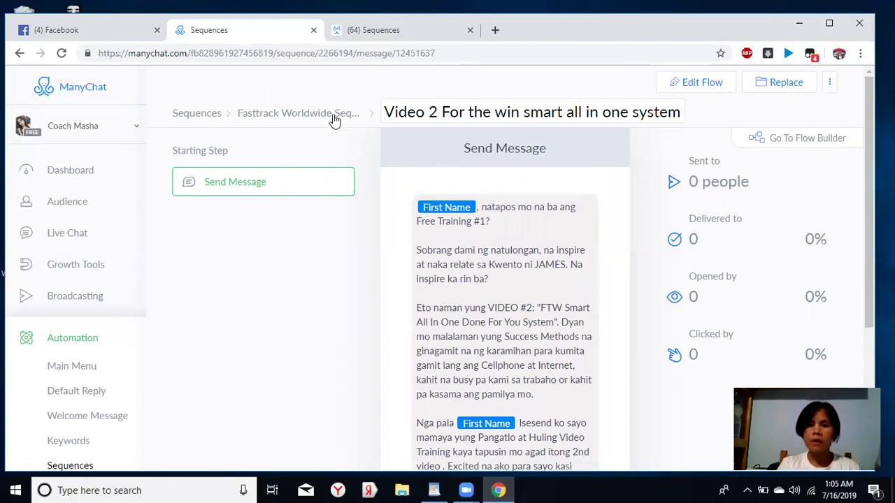
Step: Return to the Fasttrack Worldwide Sequence and move the Video 2 message directly below "Video 1 For the win mindset"
click(286, 120)
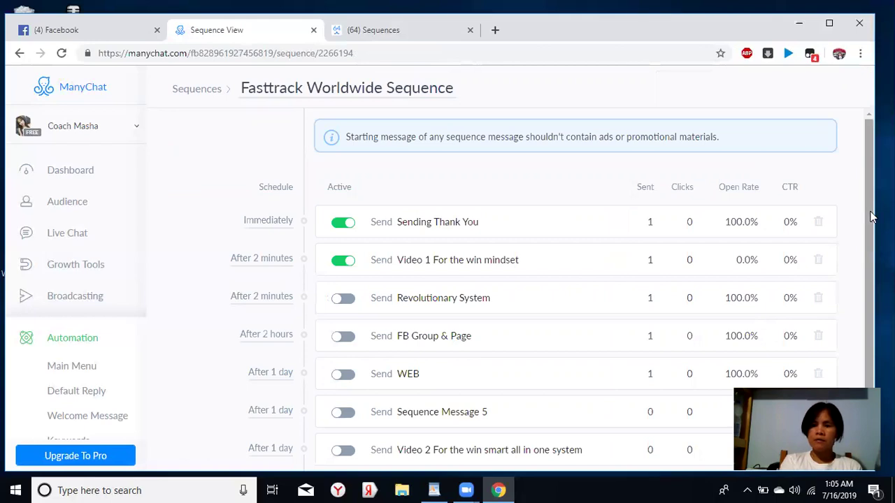
scroll(873, 216, down, 1)
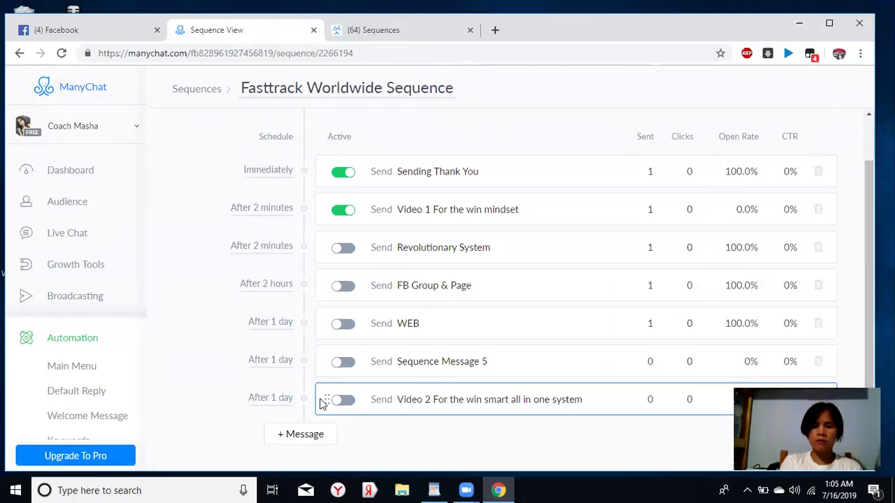
drag(326, 400, 322, 246)
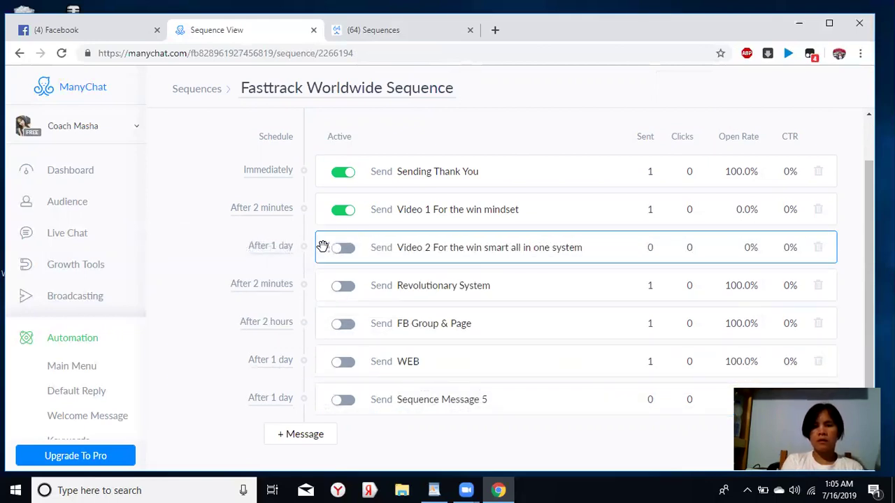
Step: Schedule the Video 2 message for 15 minutes after the previous message and activate it
click(271, 246)
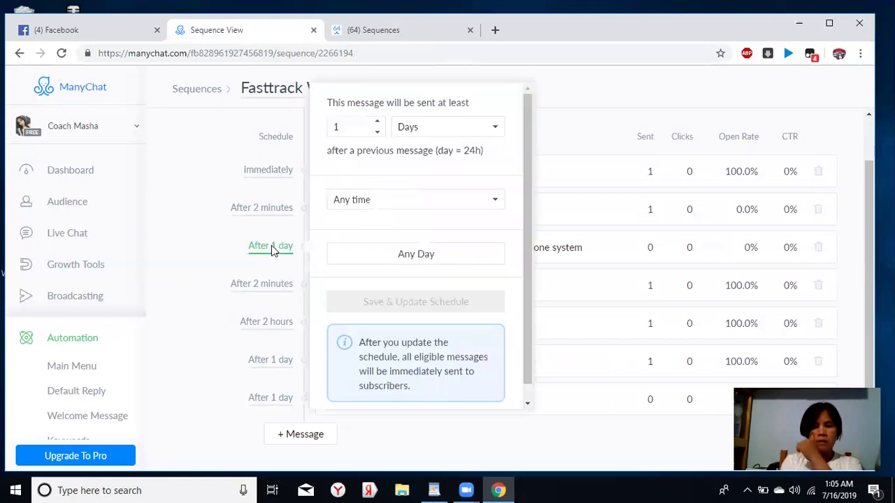
click(378, 123)
triple_click(378, 123)
triple_click(379, 123)
triple_click(379, 123)
click(379, 123)
click(378, 124)
click(378, 123)
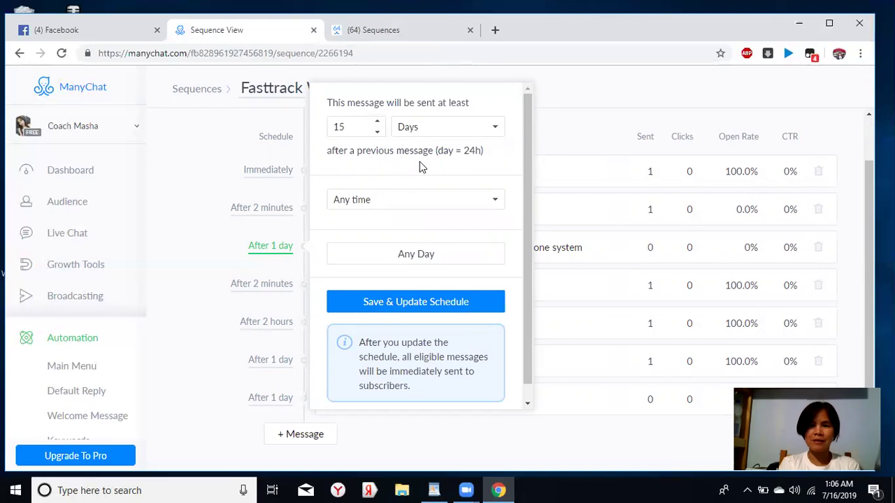
click(494, 126)
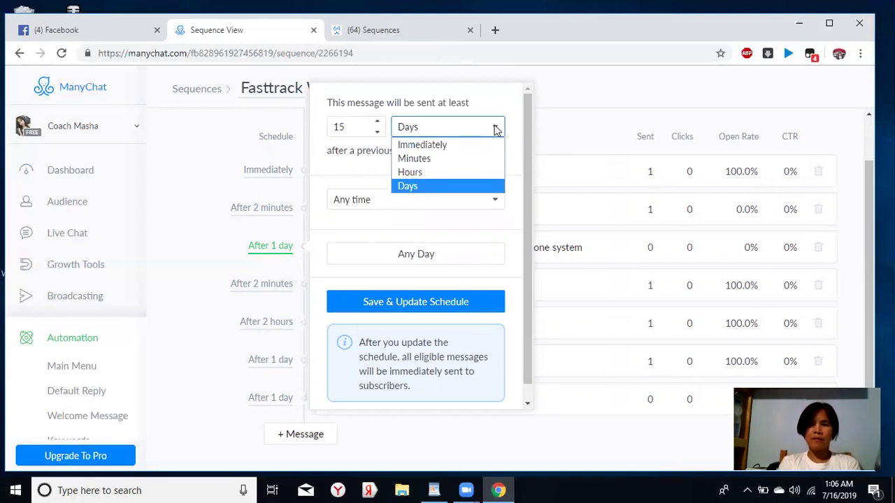
click(432, 163)
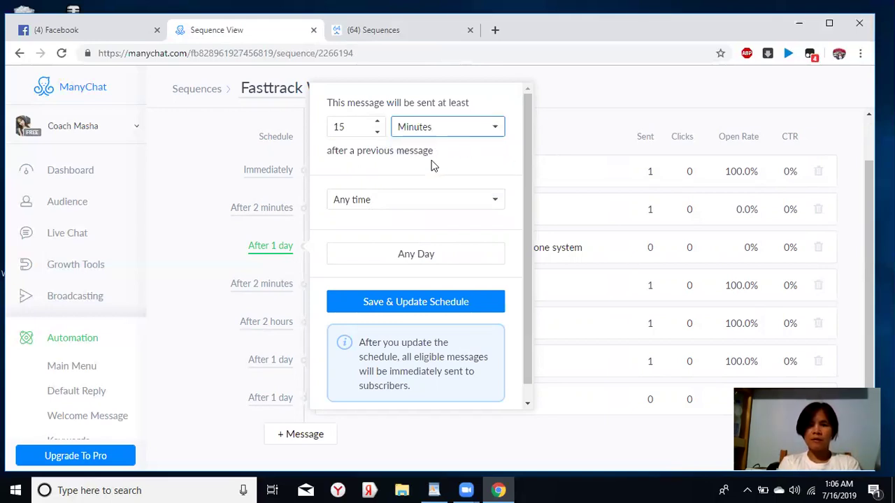
click(413, 302)
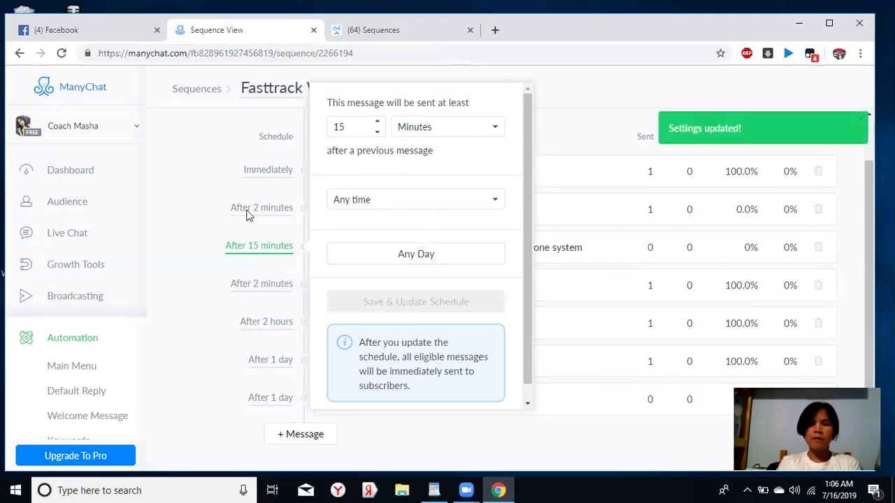
click(192, 195)
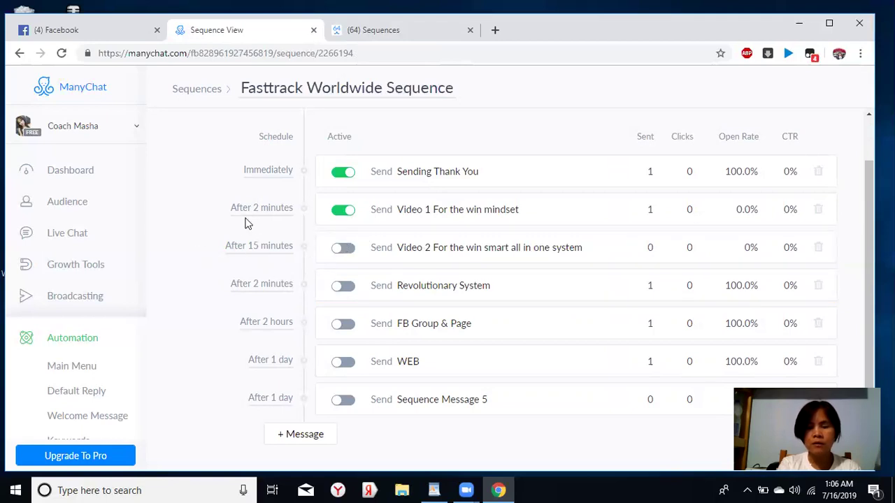
click(341, 249)
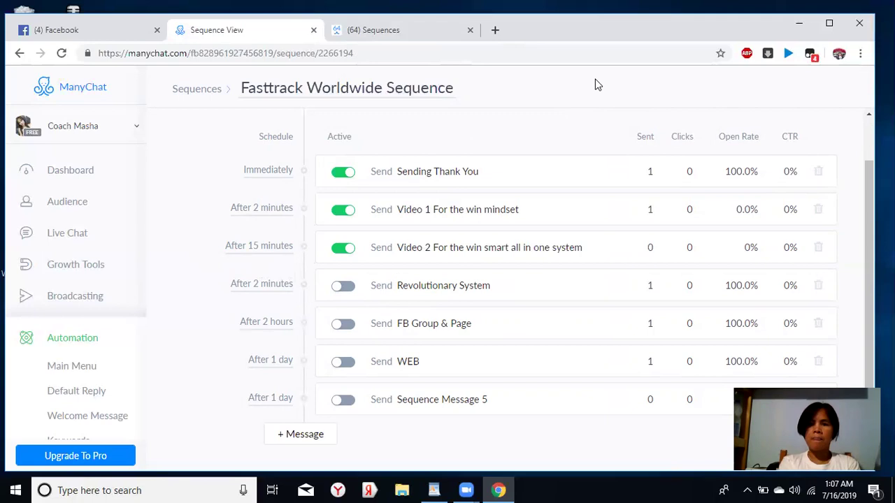
Step: In the other page's fasttrack worldwide sequences, open "Video 3 For The Win Winners Method" and copy its full message text
click(413, 32)
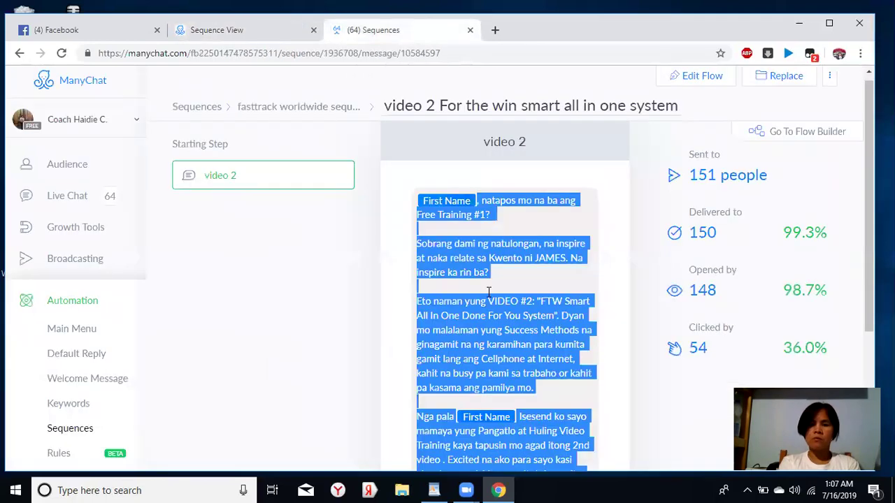
click(198, 235)
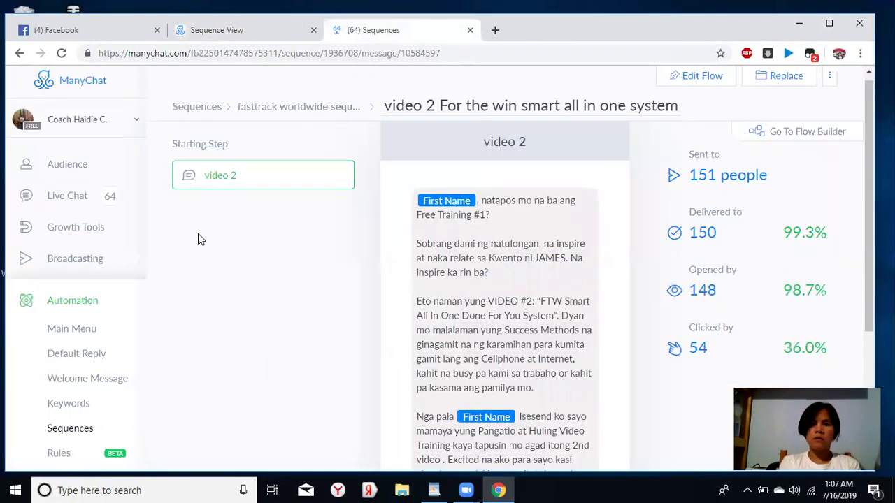
click(271, 111)
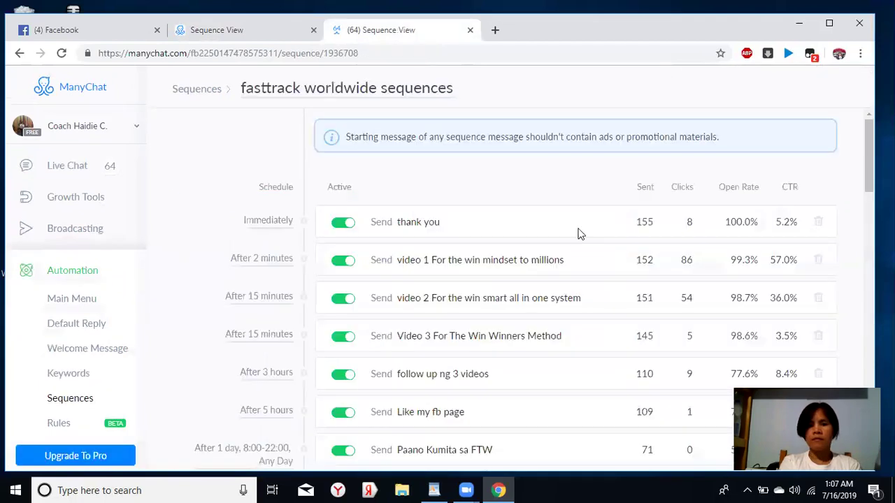
click(455, 337)
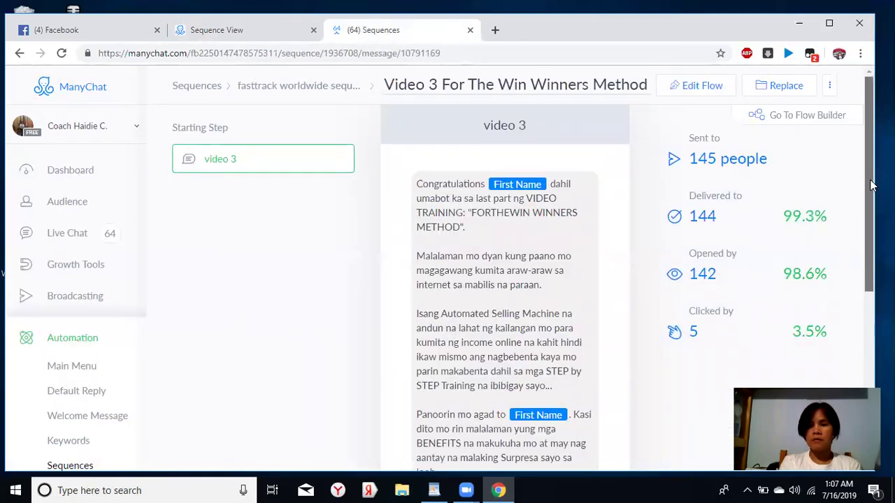
scroll(874, 186, down, 1)
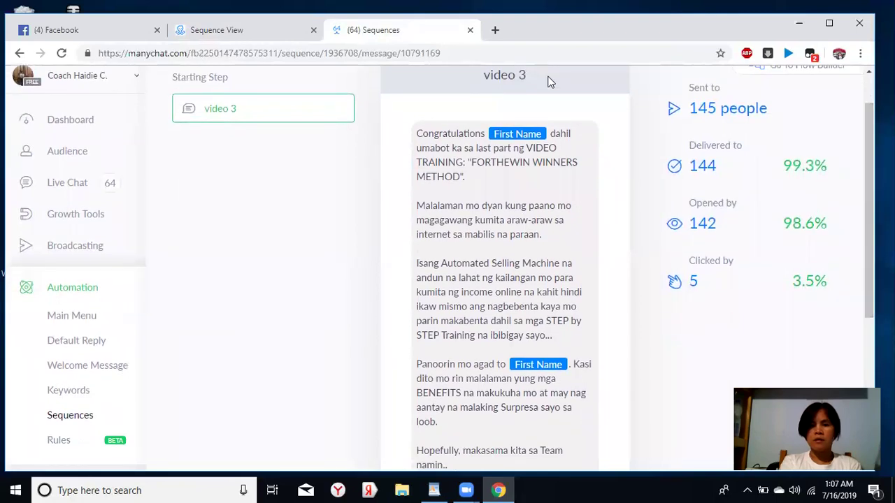
drag(419, 135, 530, 260)
key(ctrl+c)
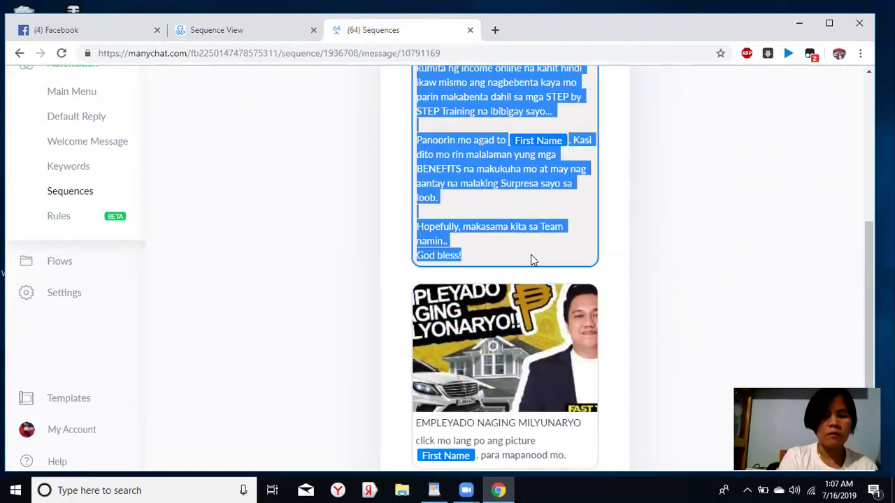
Step: Add a new message with a new reply to the Fasttrack Worldwide Sequence and paste the copied Video 3 text into its text block
click(258, 32)
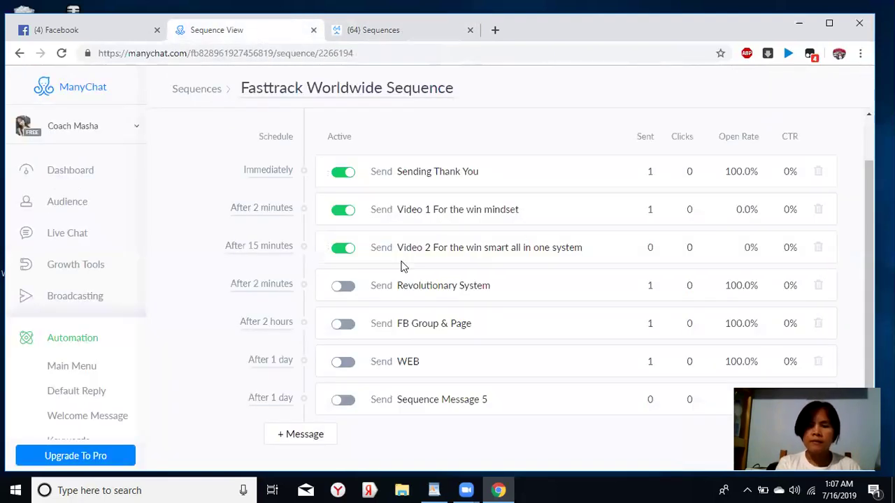
click(301, 443)
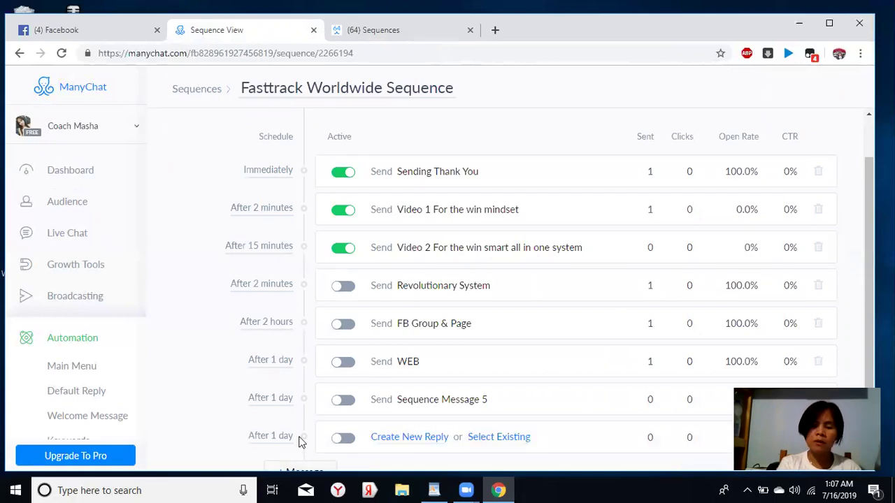
click(405, 440)
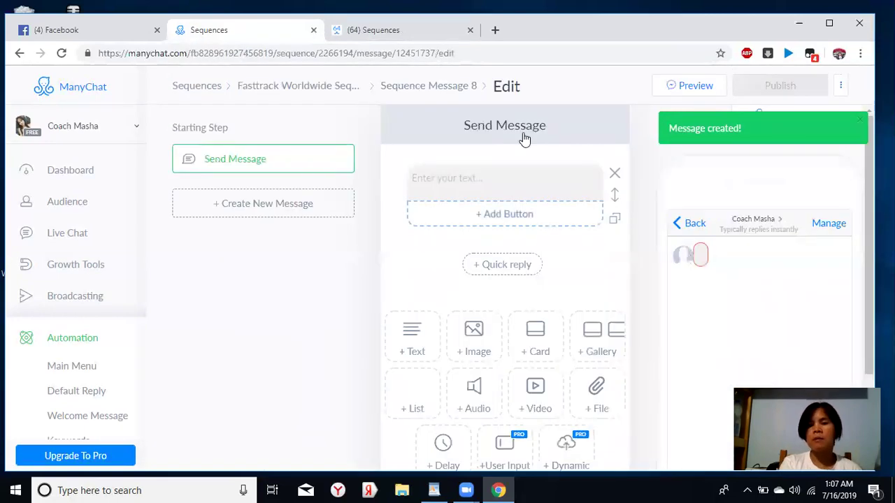
click(465, 179)
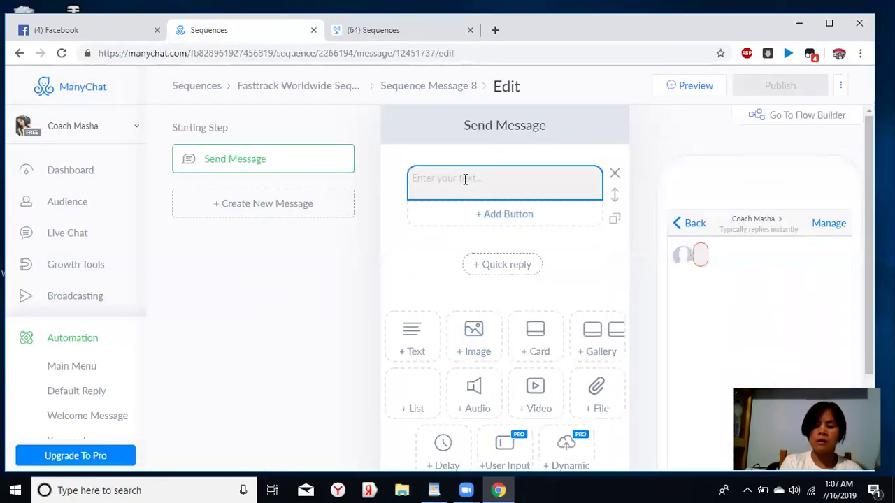
right_click(467, 183)
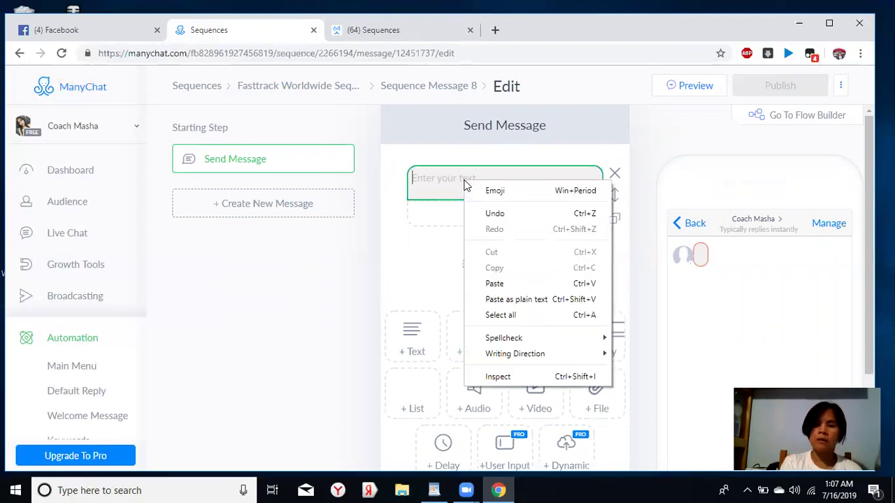
click(494, 283)
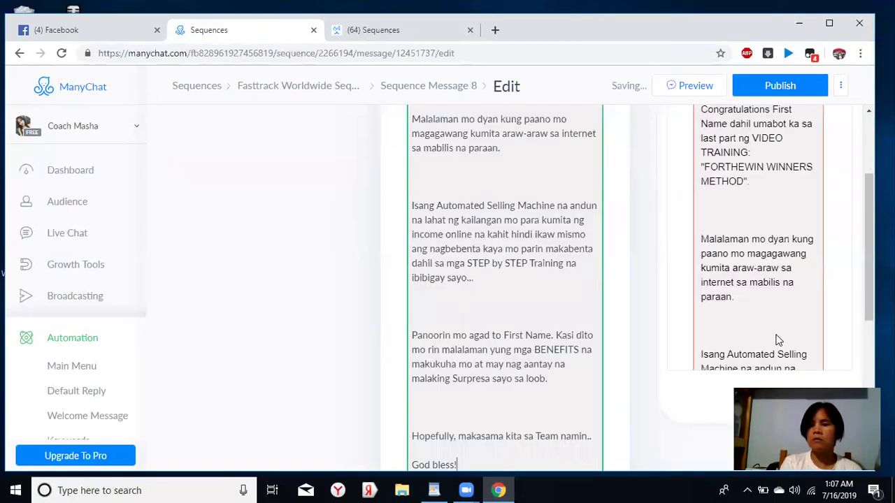
scroll(503, 279, up, 2)
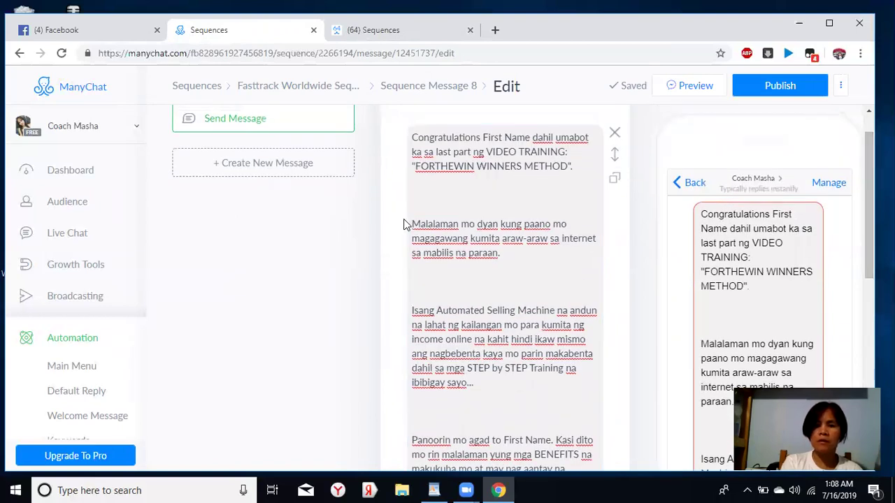
Step: Reduce the gaps above the "Malalaman mo dyan" and "Isang Automated Selling Machine" paragraphs to one blank line each
click(413, 223)
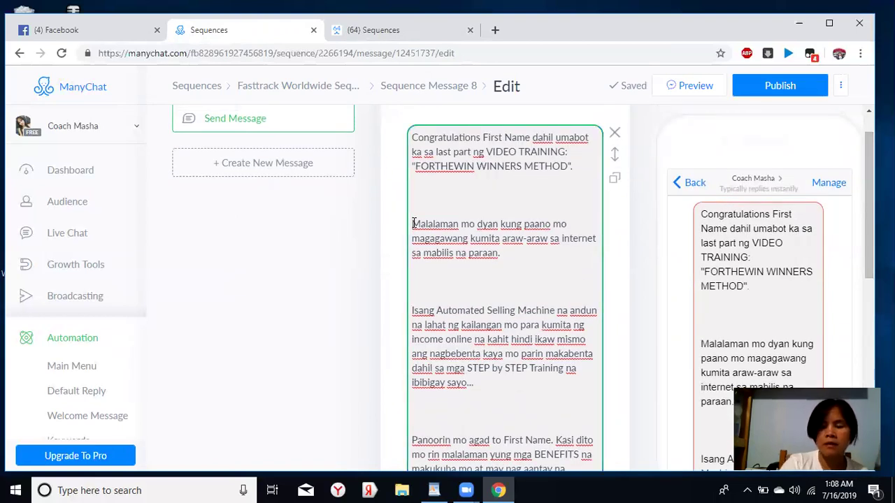
key(BackSpace)
key(BackSpace)
key(BackSpace)
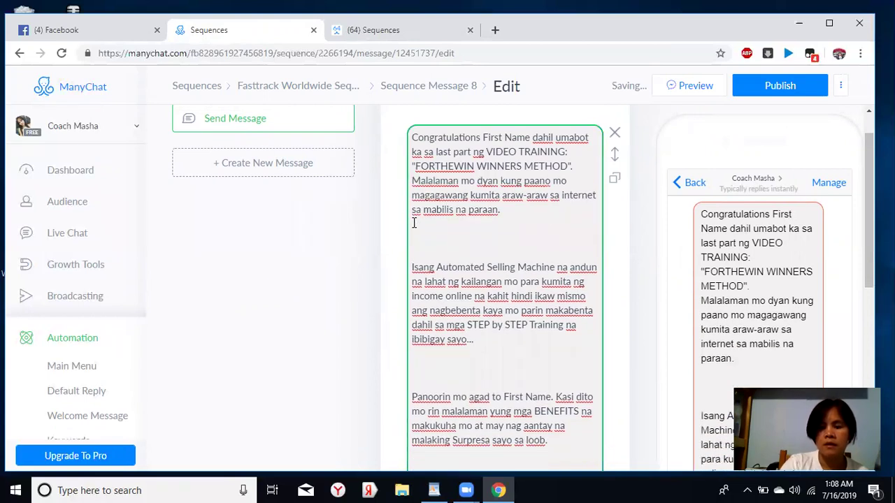
key(Return)
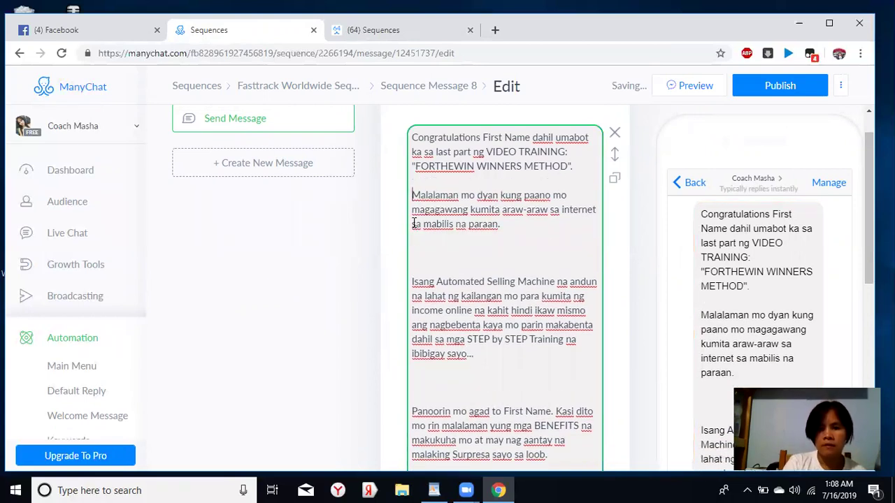
click(414, 281)
key(BackSpace)
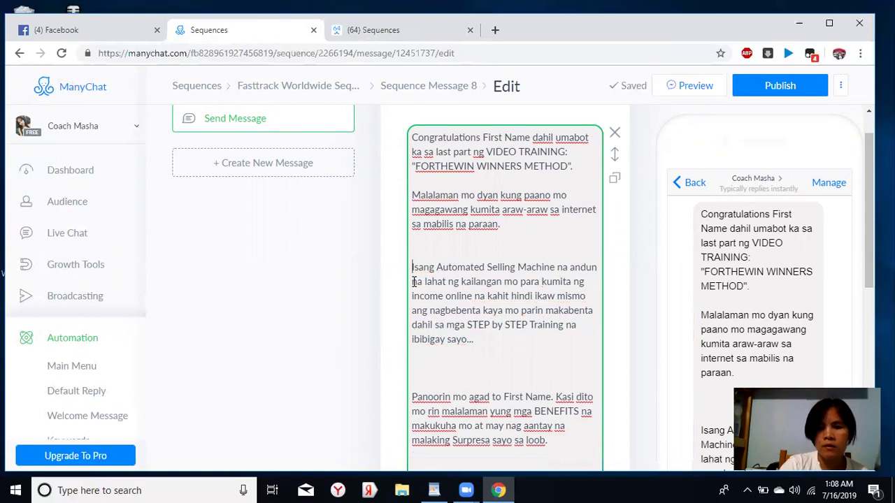
key(BackSpace)
key(BackSpace)
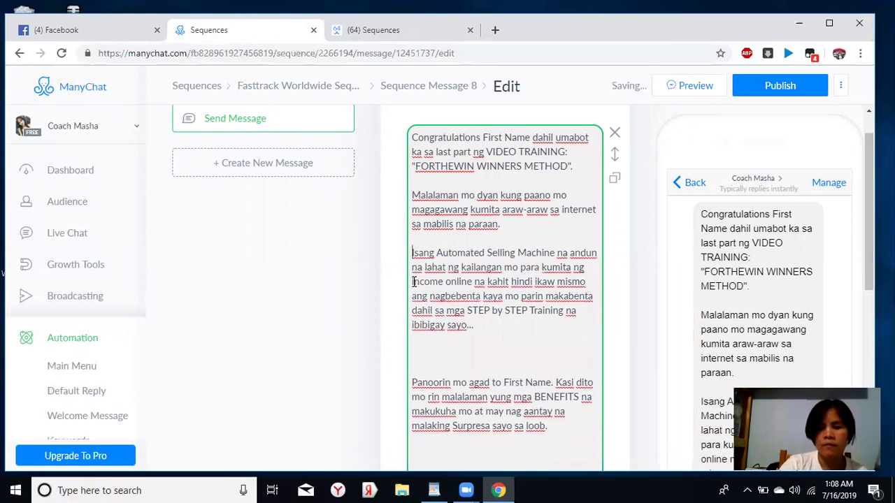
key(Return)
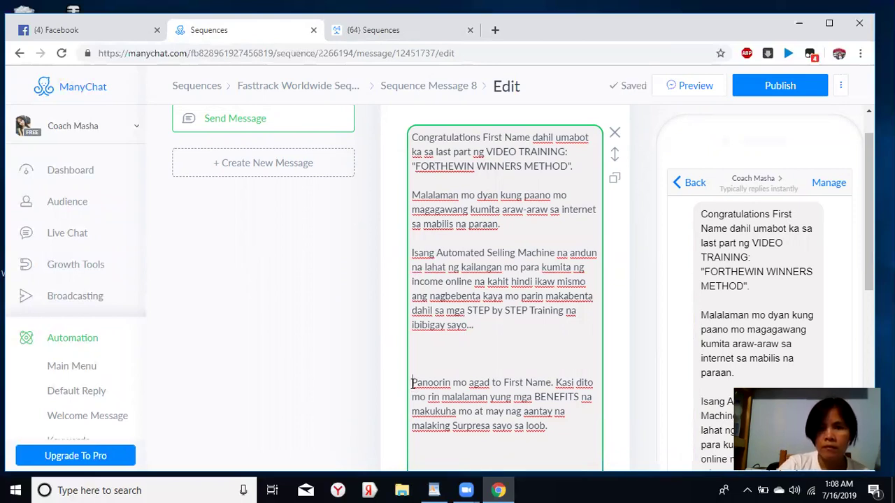
Step: Reduce the gaps above the "Panoorin mo agad" and "Hopefully, makasama kita" paragraphs to one blank line each
click(413, 383)
key(BackSpace)
key(BackSpace)
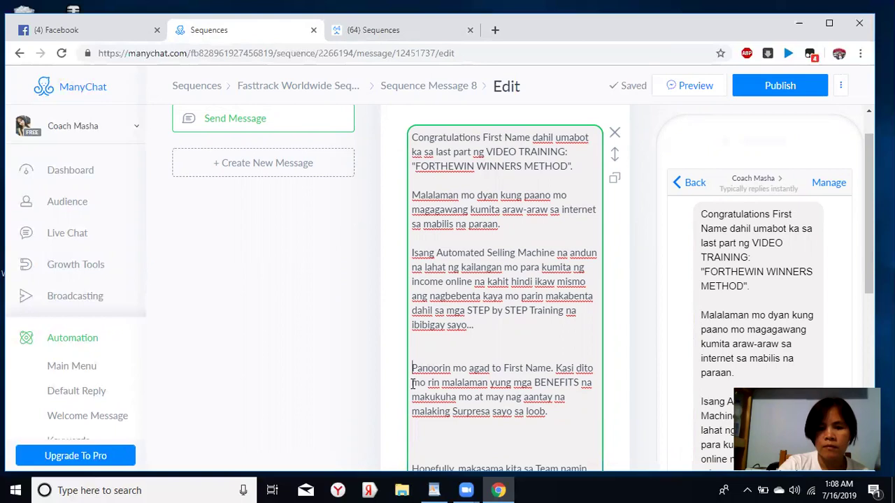
key(BackSpace)
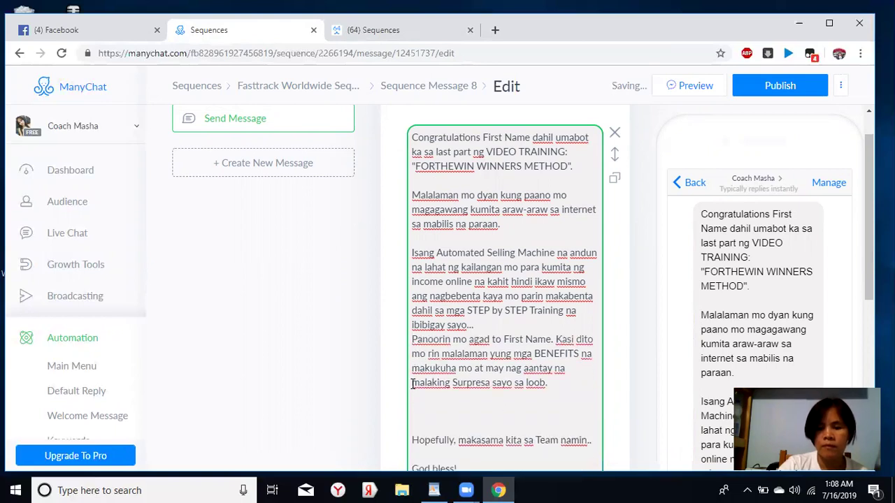
key(Return)
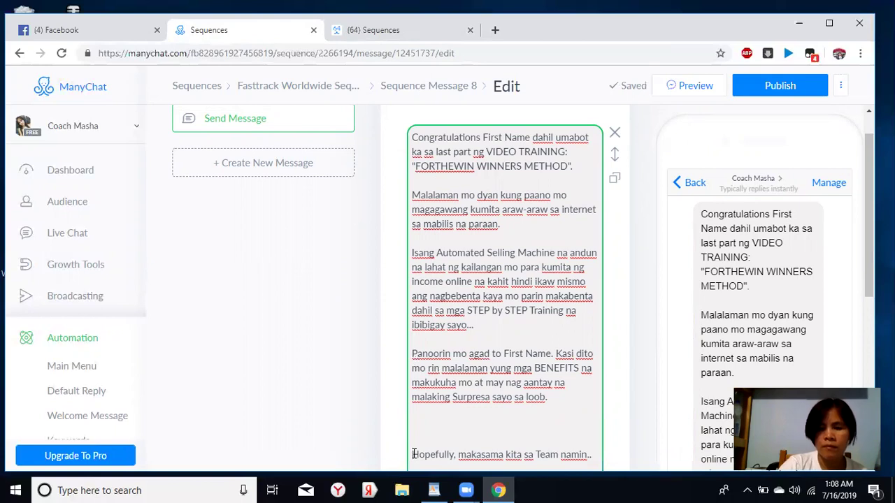
click(413, 454)
key(BackSpace)
key(BackSpace)
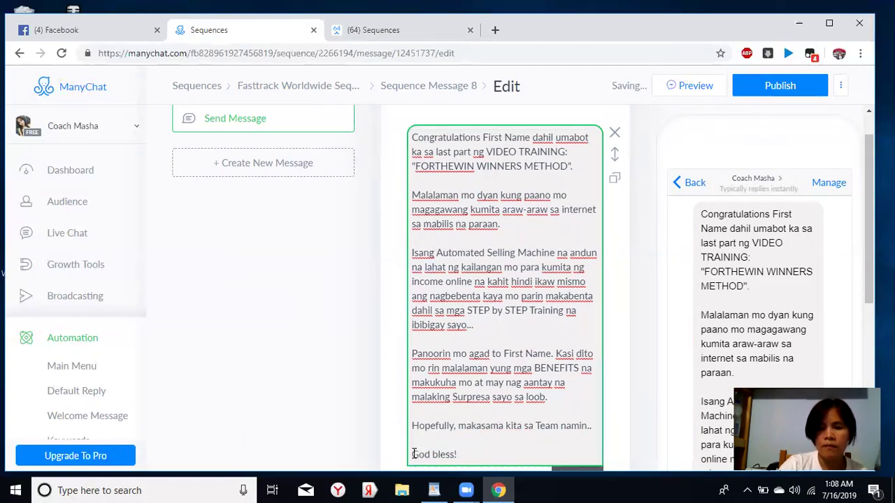
key(BackSpace)
key(Return)
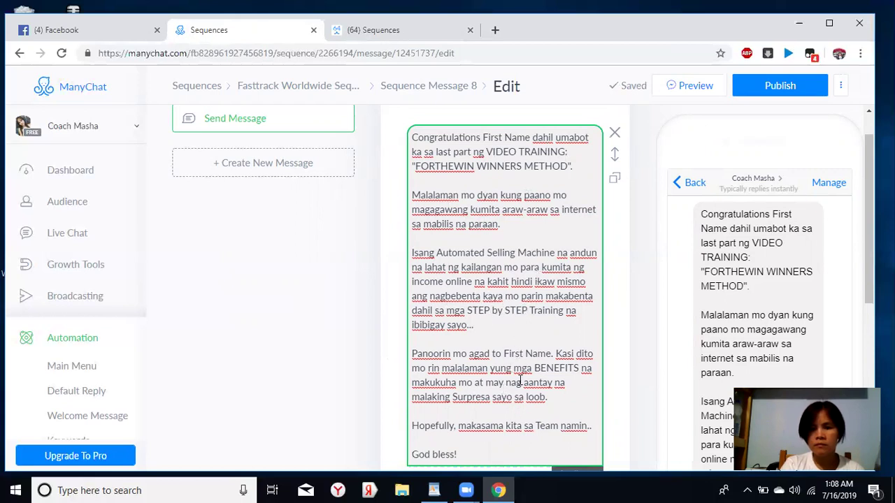
Step: Replace the plain "First Name" text after "Congratulations" with the First Name variable
click(530, 139)
key(BackSpace)
key(BackSpace)
key(BackSpace)
key(BackSpace)
key(BackSpace)
key(BackSpace)
key(BackSpace)
key(BackSpace)
key(BackSpace)
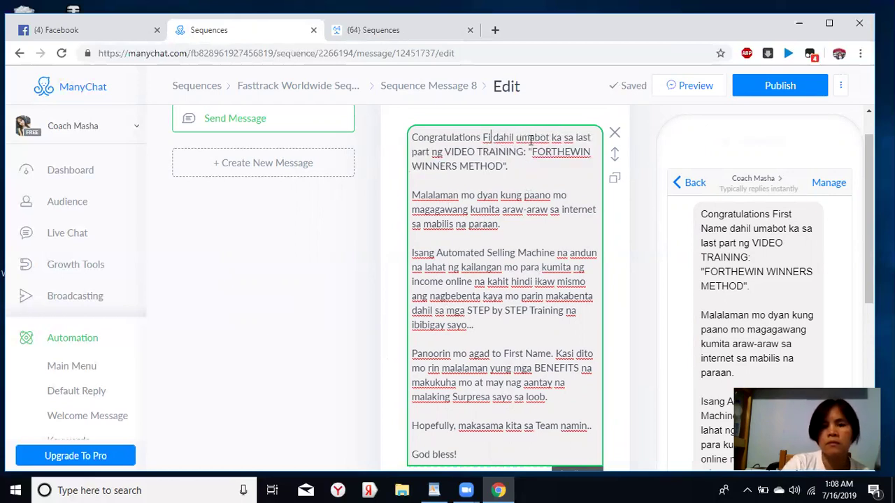
key(BackSpace)
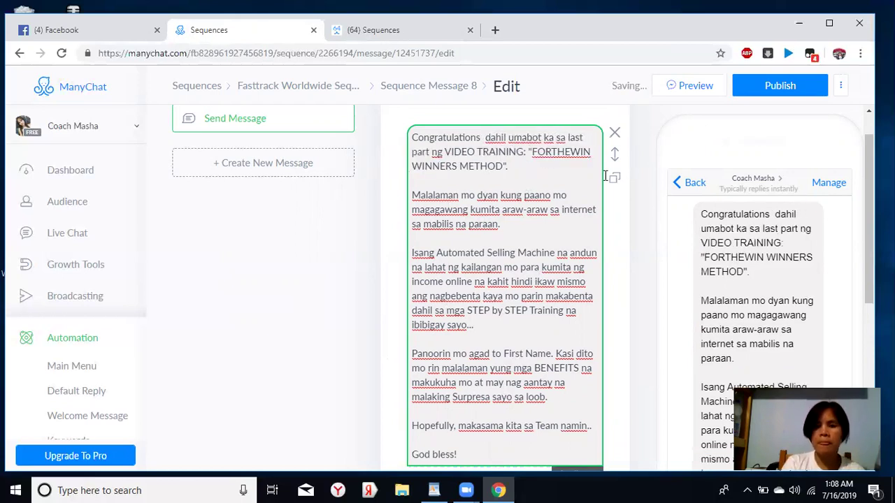
drag(871, 231, 867, 208)
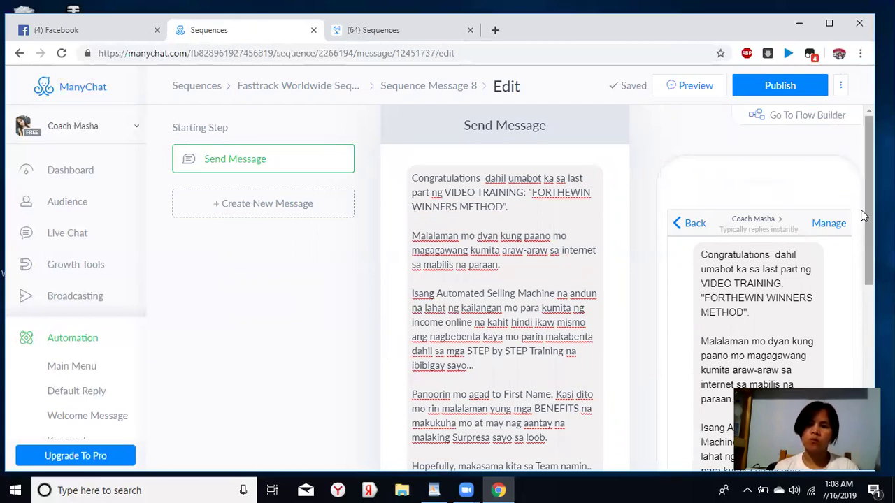
click(481, 173)
scroll(604, 419, down, 3)
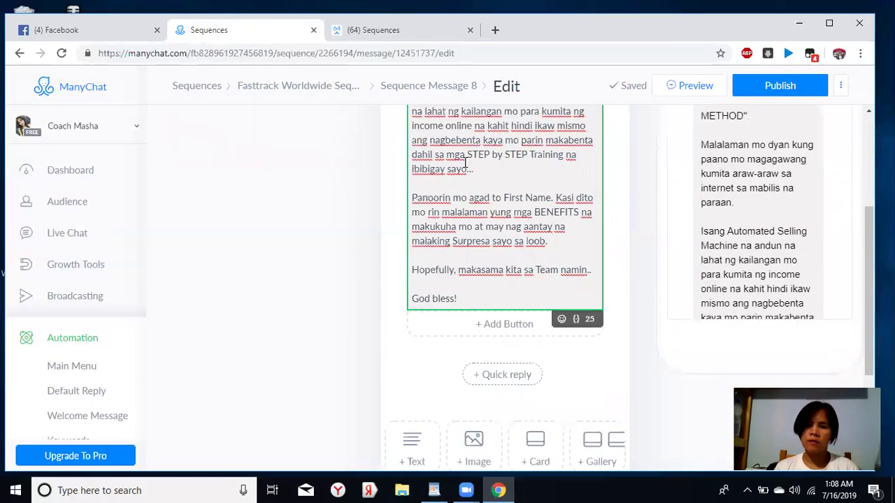
scroll(604, 462, up, 1)
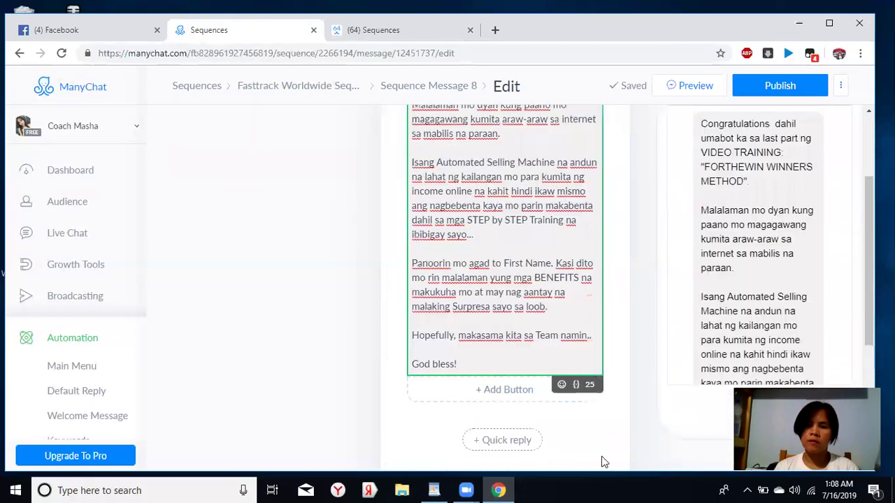
click(576, 386)
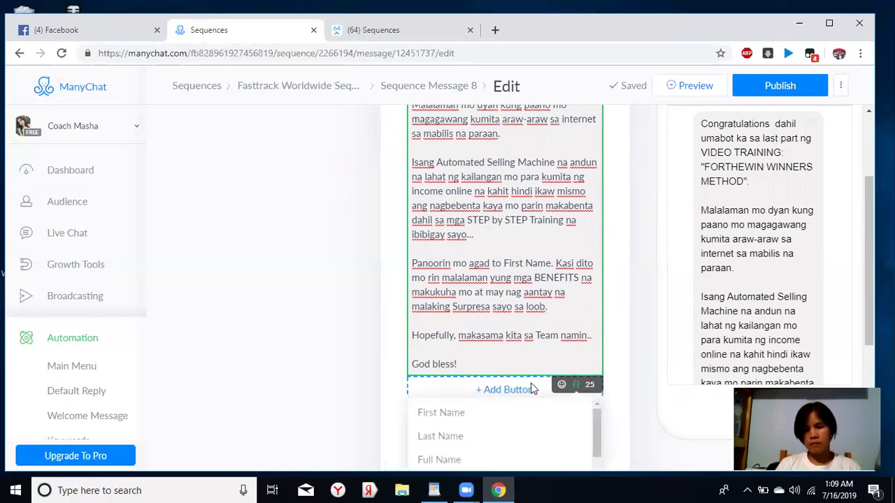
click(469, 417)
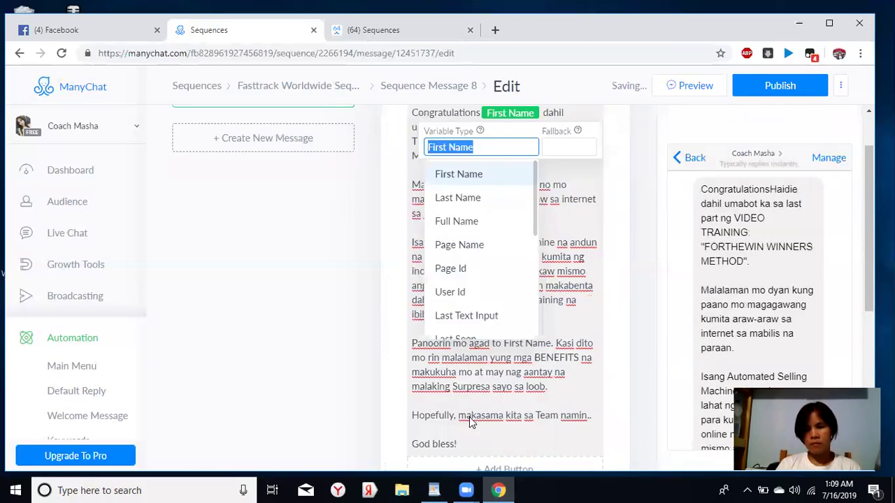
click(377, 393)
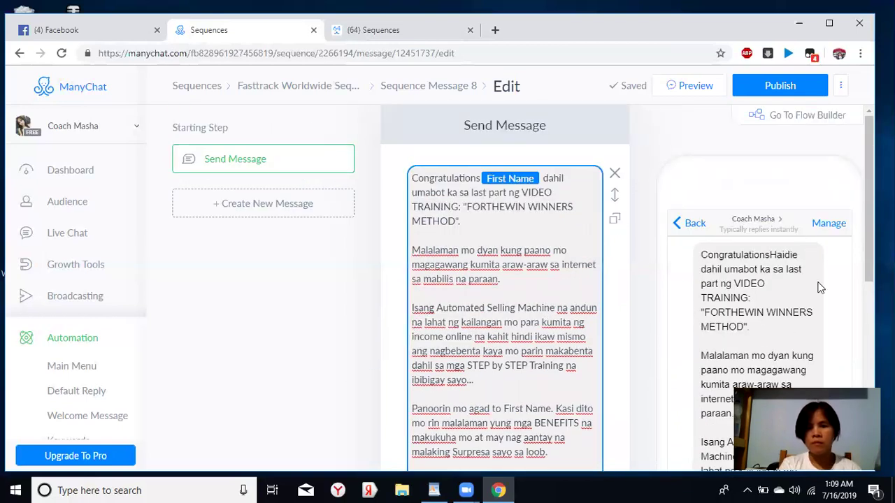
Step: Replace the plain "First Name" text after "Panoorin mo agad to" with the First Name variable
drag(865, 215, 865, 259)
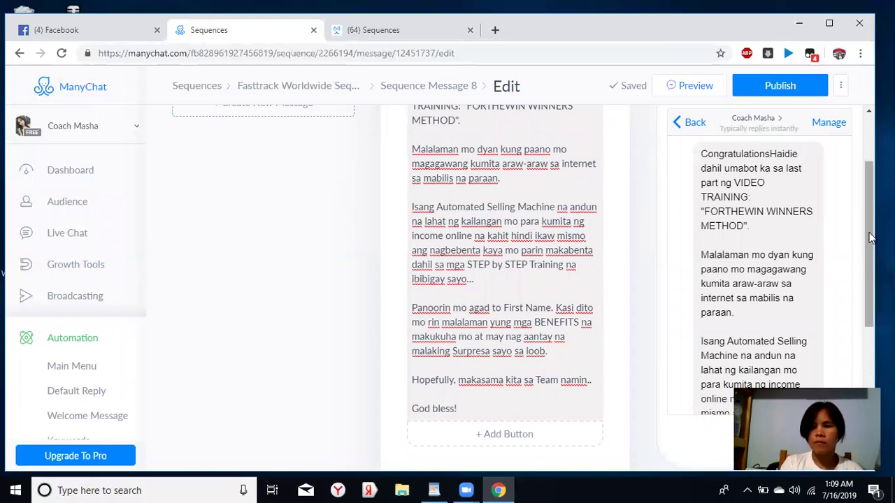
mouse_move(870, 237)
mouse_down()
mouse_move(870, 220)
mouse_move(871, 249)
mouse_up()
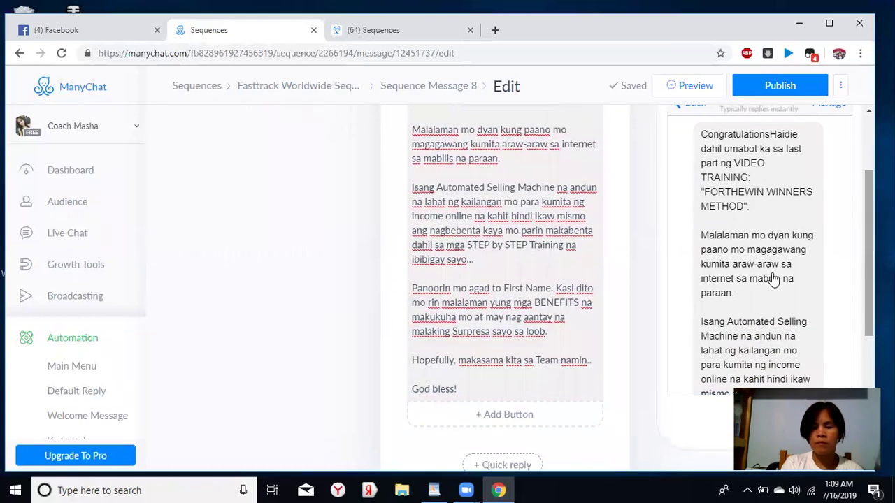
click(552, 287)
key(BackSpace)
key(BackSpace)
key(BackSpace)
key(BackSpace)
key(BackSpace)
key(BackSpace)
key(BackSpace)
key(BackSpace)
key(BackSpace)
key(BackSpace)
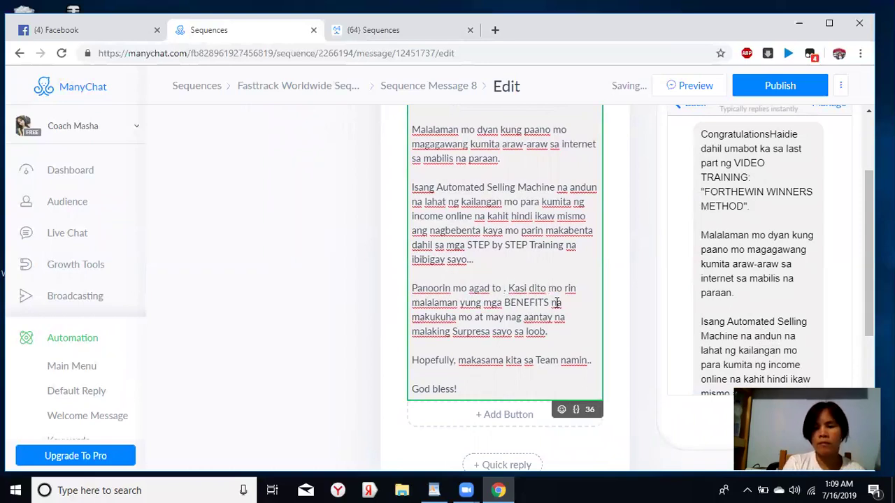
click(575, 410)
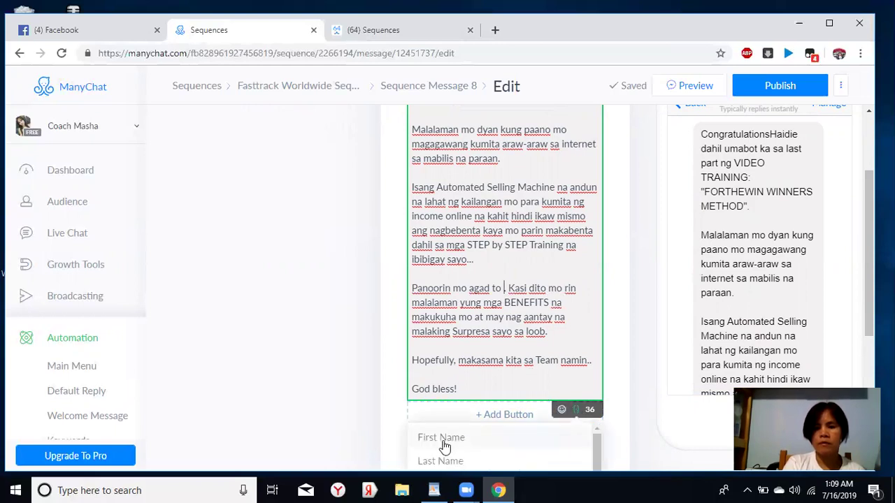
click(444, 447)
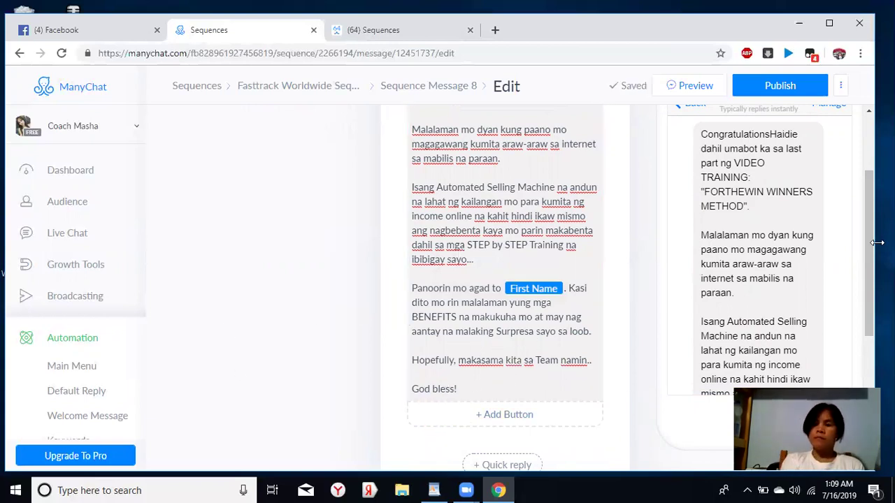
Step: Add a video block below the message text and upload "Part 3 - VSL ng Builder Package" from the FTW files folder
scroll(870, 242, down, 2)
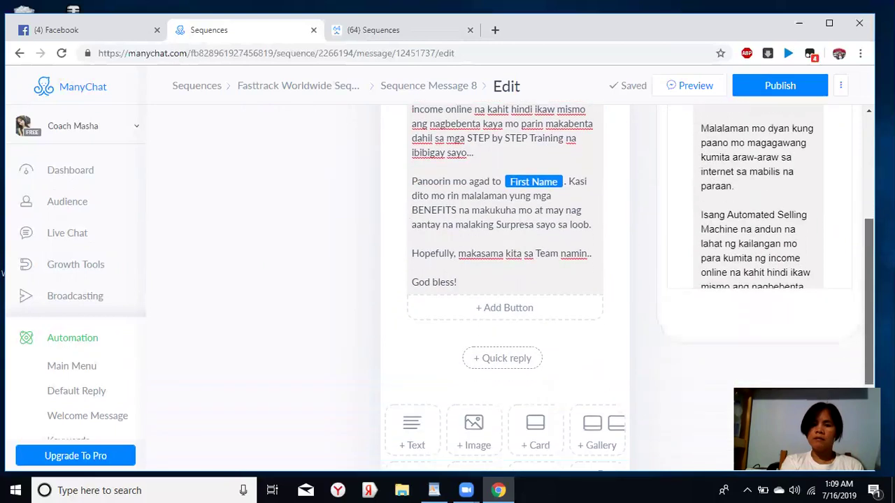
scroll(324, 379, down, 1)
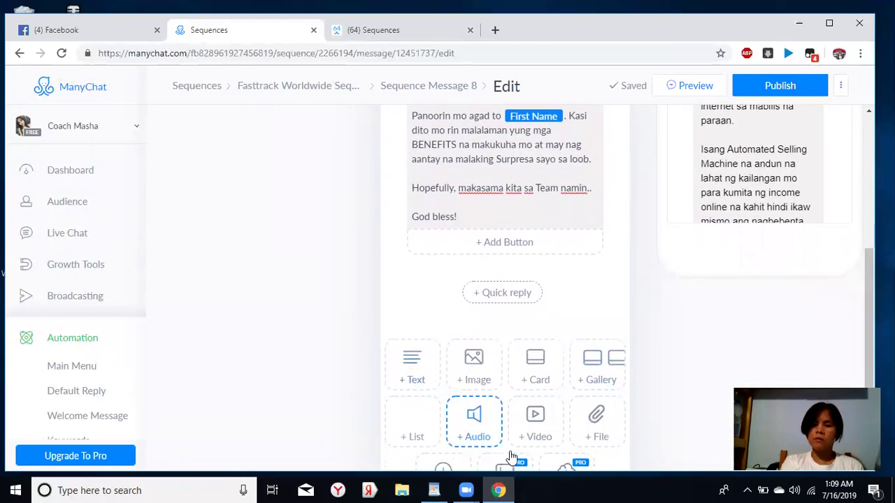
click(544, 415)
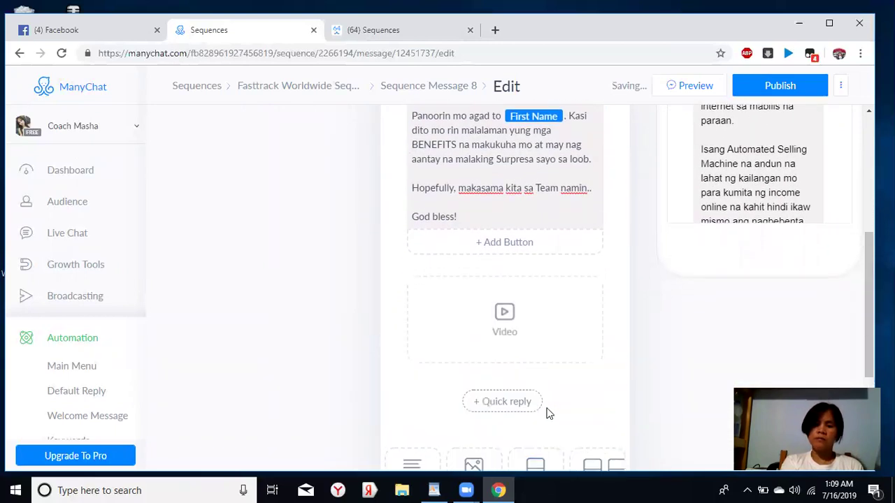
click(505, 316)
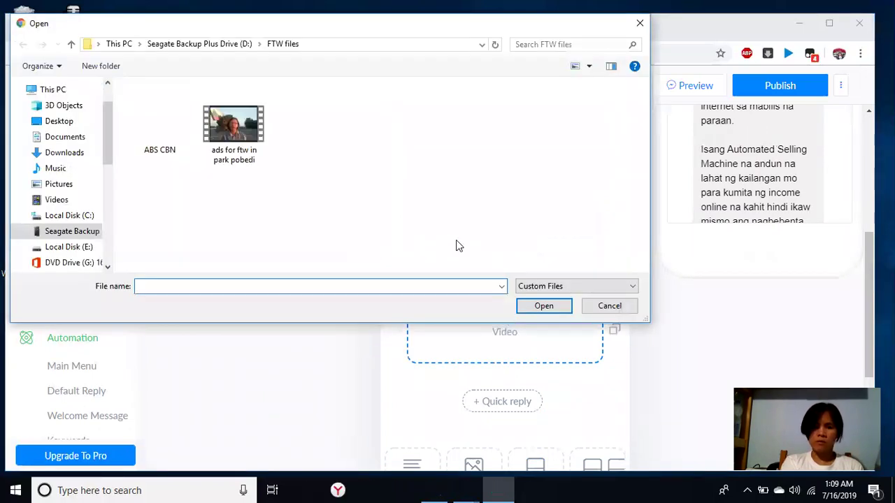
click(453, 211)
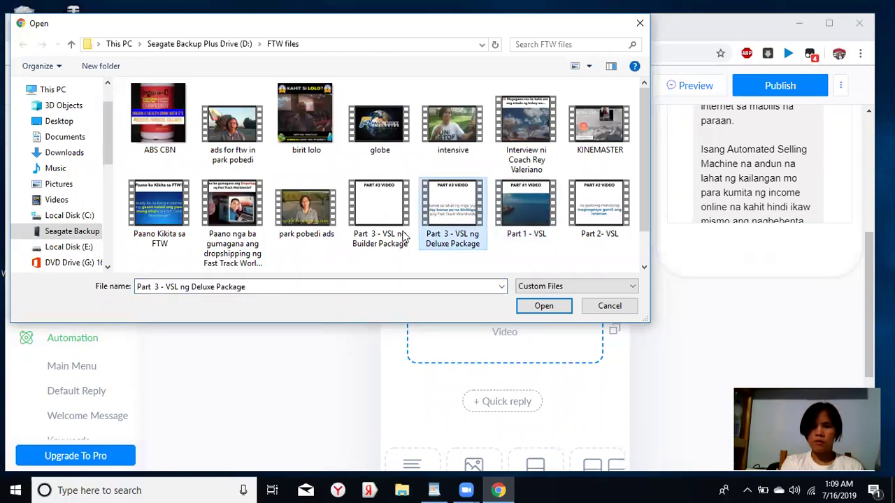
click(378, 210)
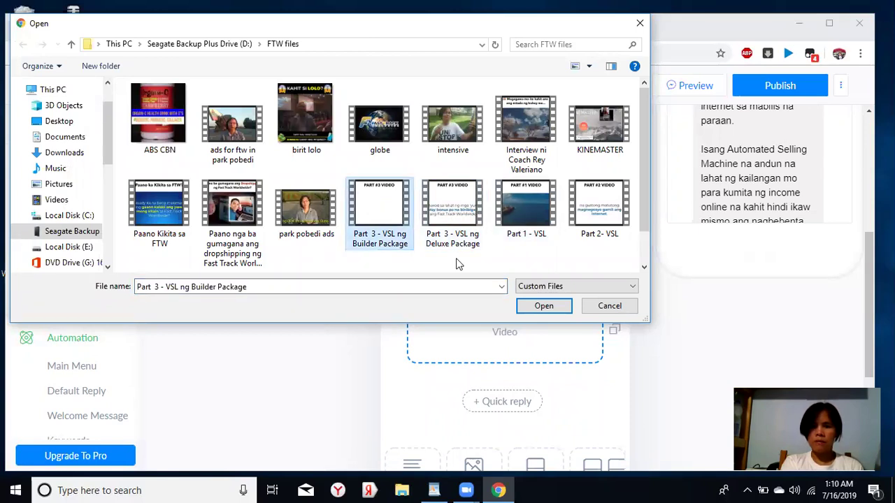
click(546, 309)
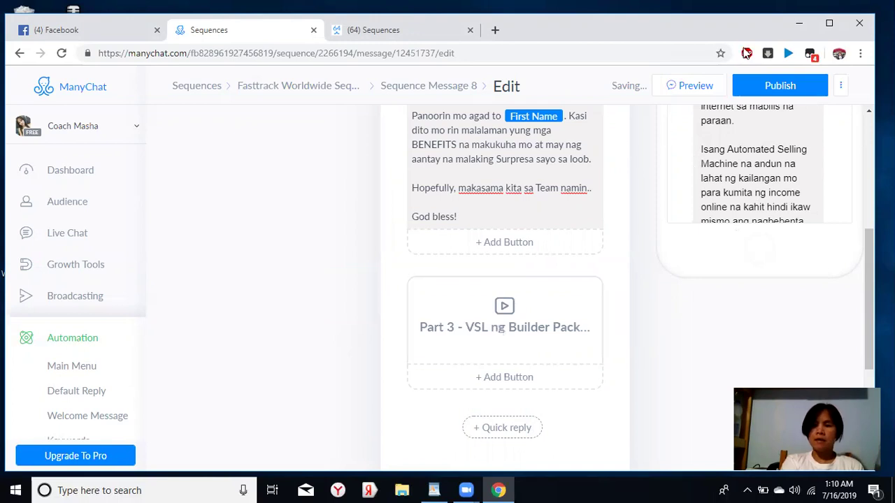
Step: Send a preview of the Video 3 message and publish its content
click(689, 86)
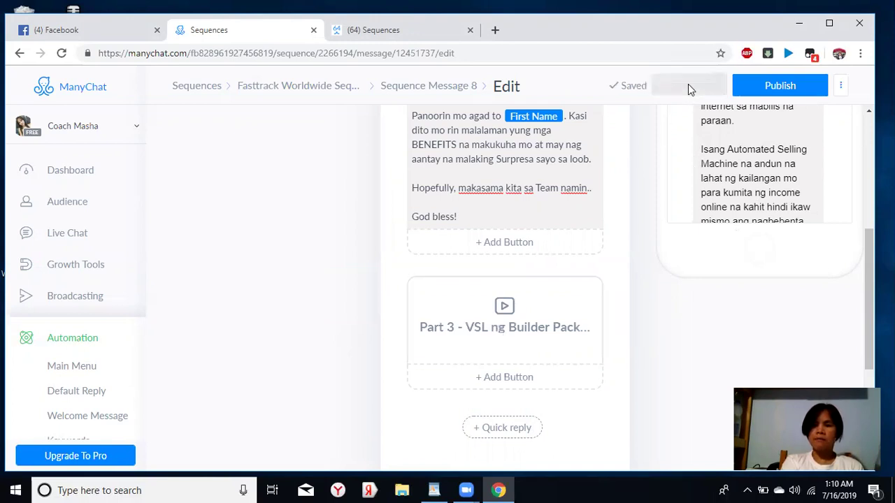
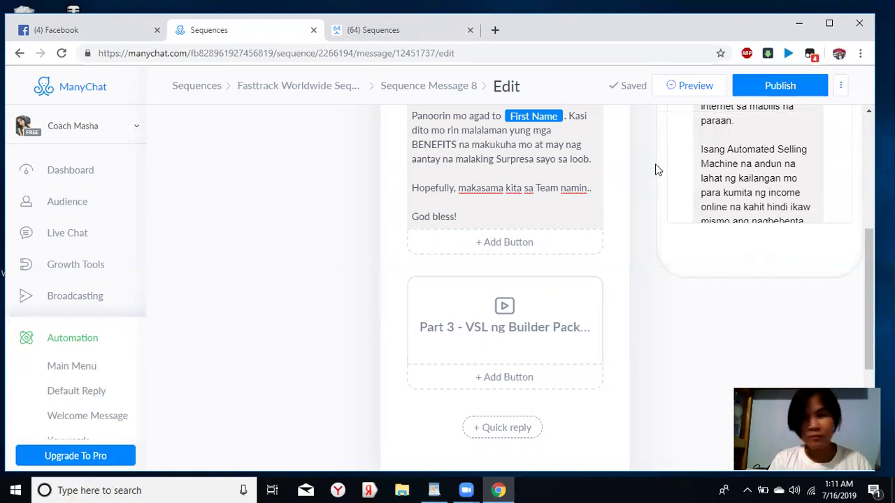
click(767, 90)
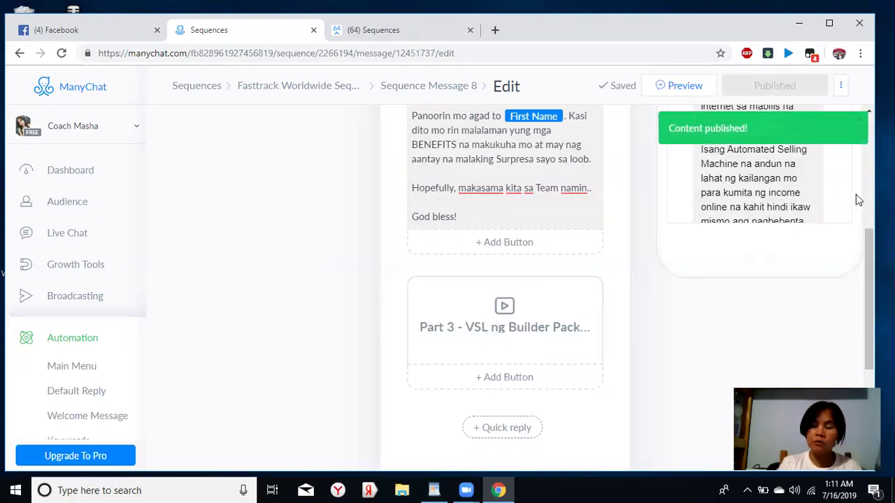
drag(866, 271, 868, 197)
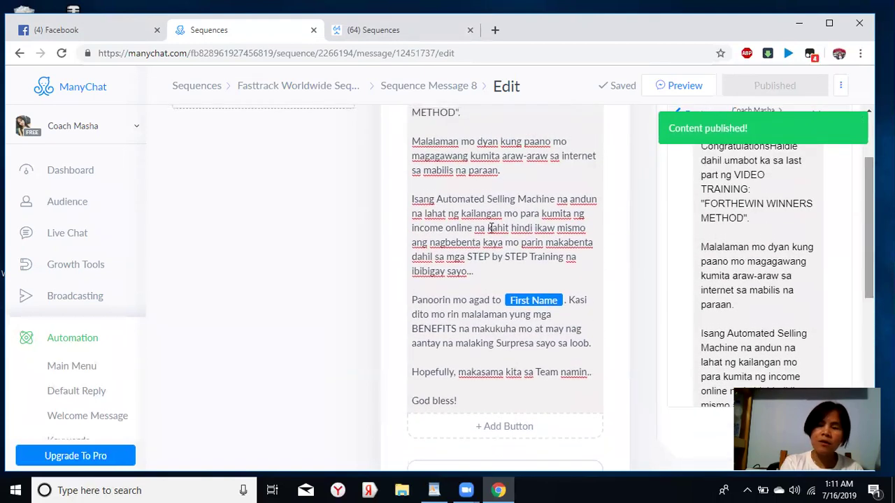
Step: Rename Sequence Message 8 as "Video 3 forthewin winners method"
click(428, 91)
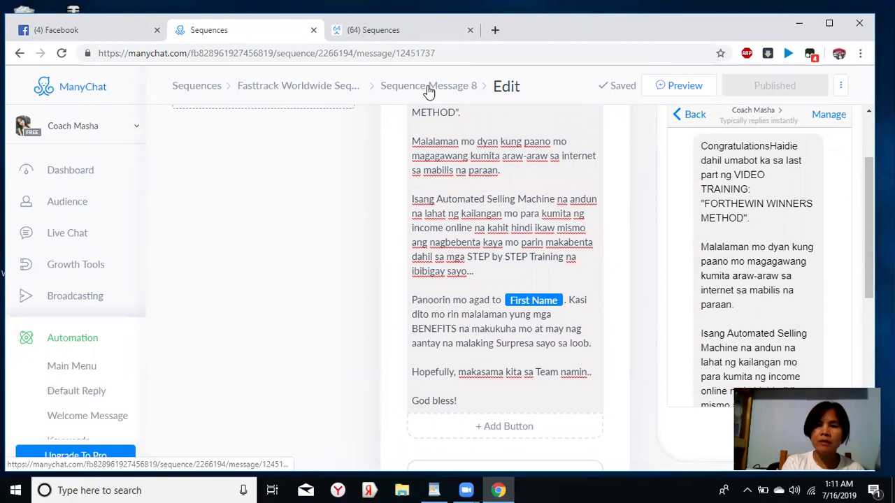
click(428, 86)
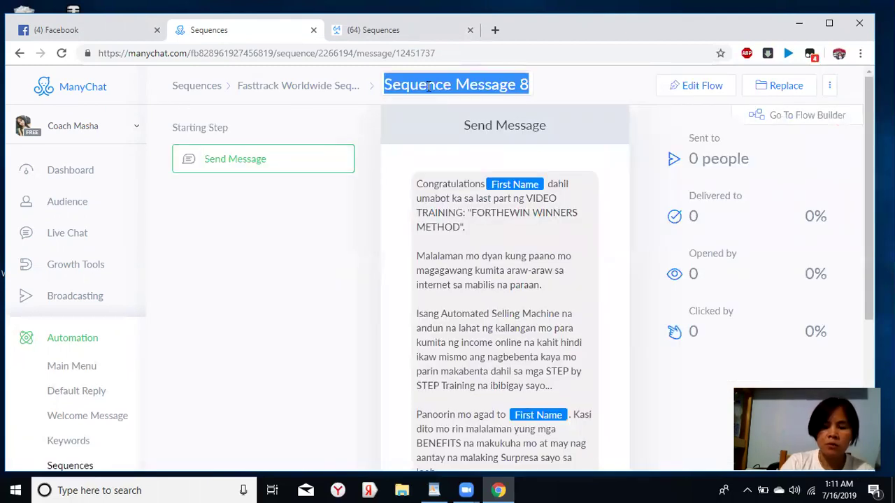
text(Video)
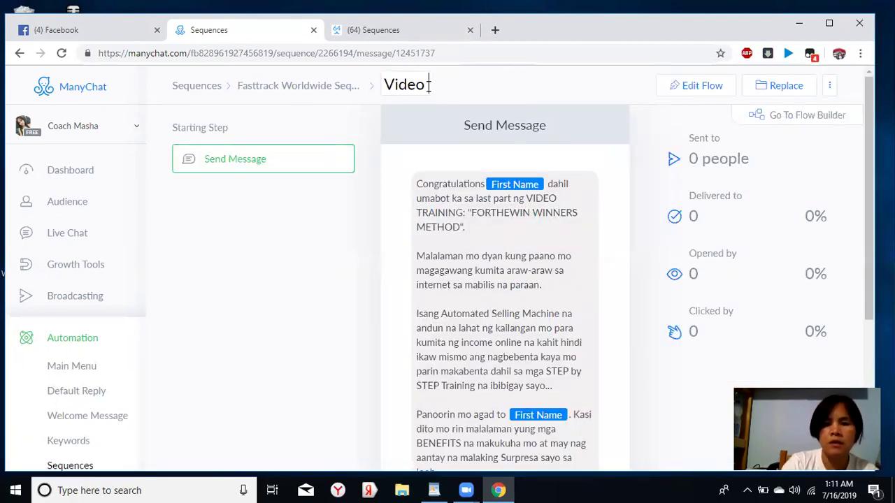
text( 3)
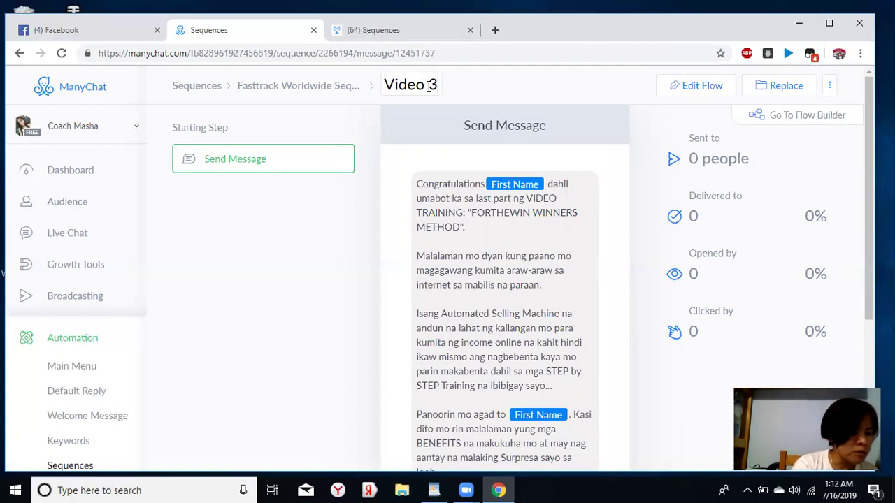
text(forthe)
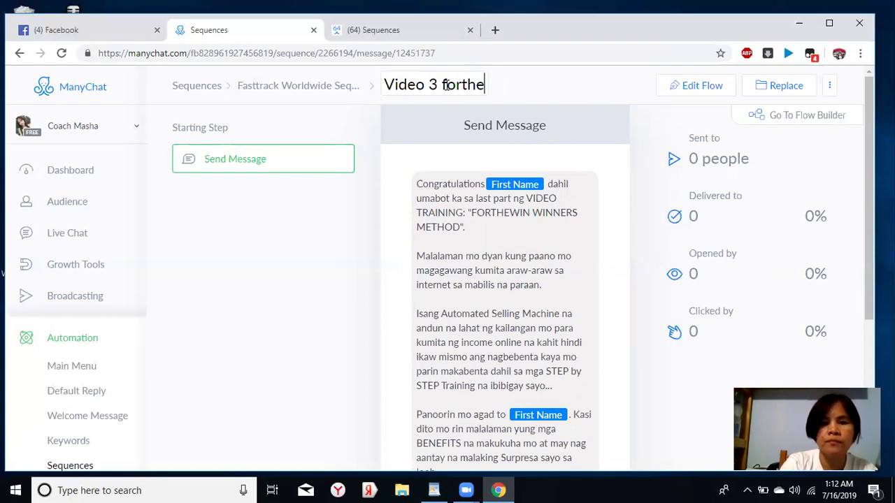
text(win wi)
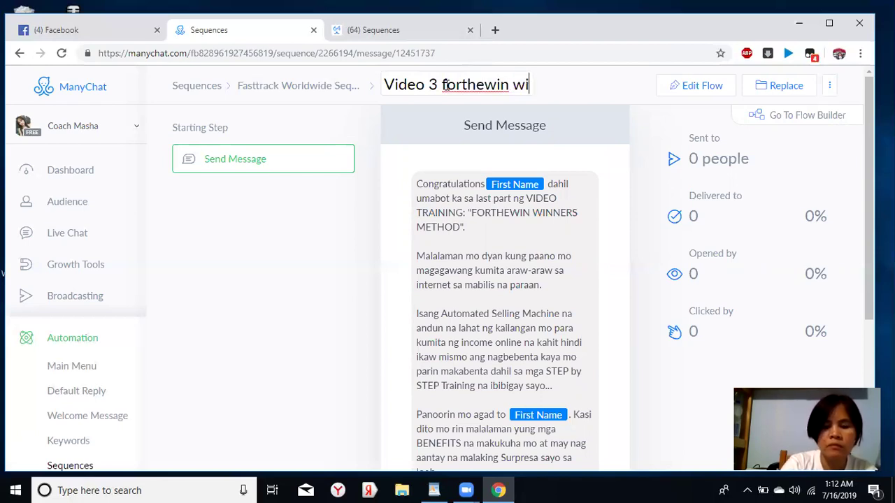
text(nners methid)
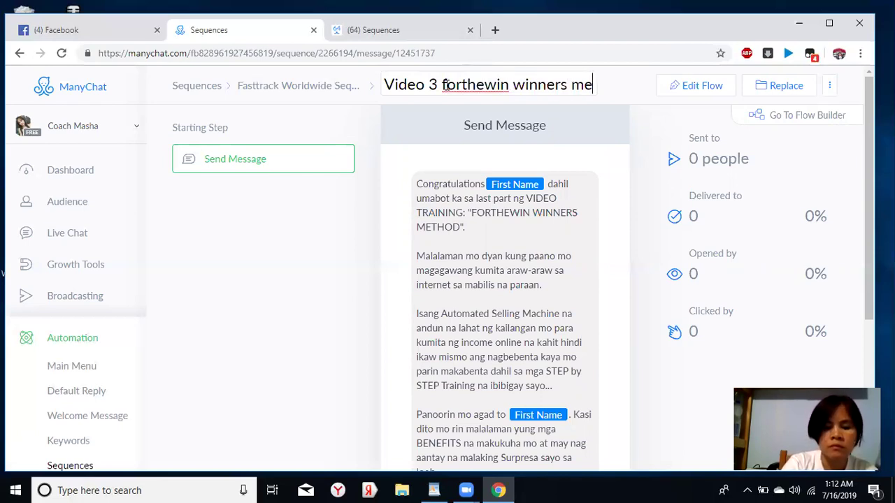
key(BackSpace)
key(BackSpace)
text(od)
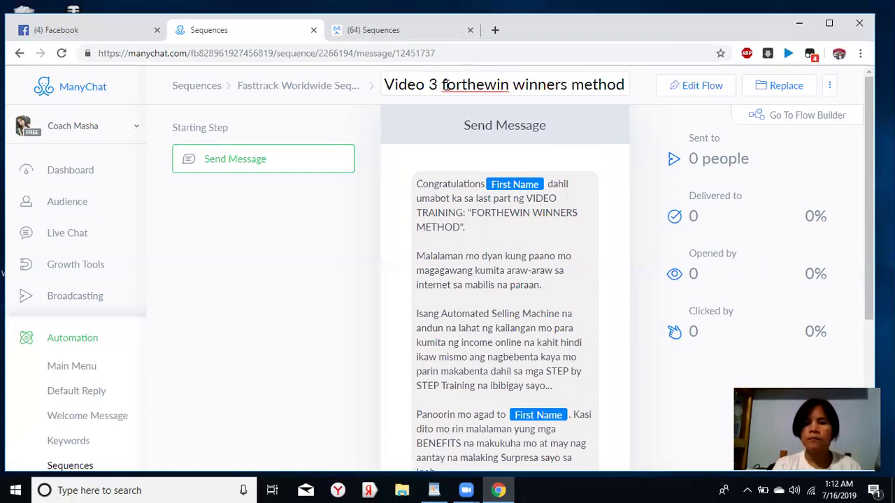
Step: Return to the Fasttrack Worldwide Sequence and move the Video 3 message directly below the Video 2 message
click(283, 90)
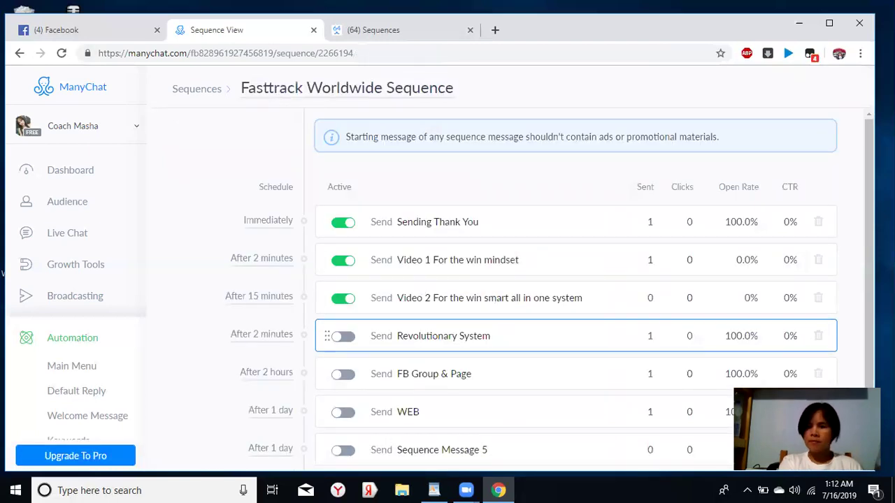
scroll(551, 290, down, 1)
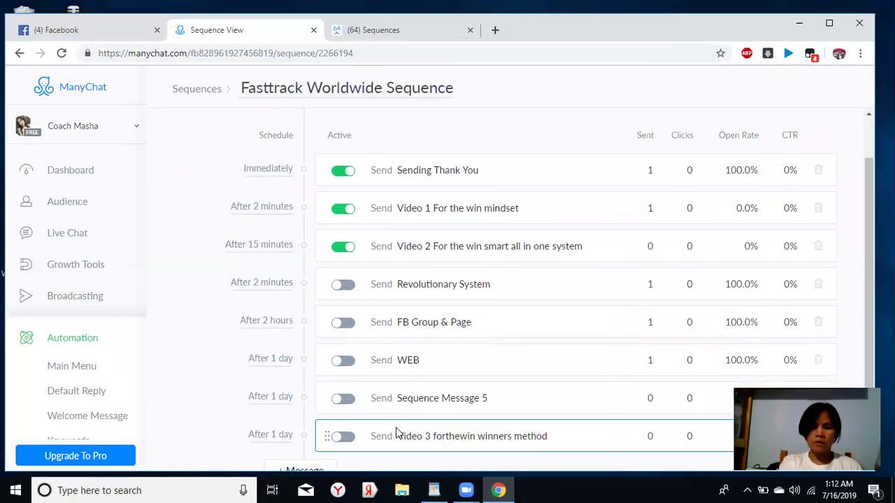
drag(327, 438, 329, 297)
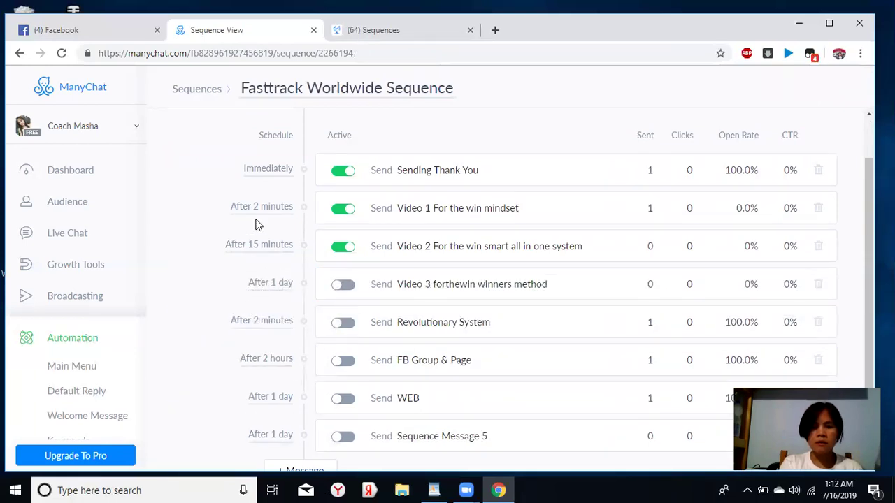
Step: Schedule the Video 3 message 15 minutes after the previous message and activate it
click(264, 291)
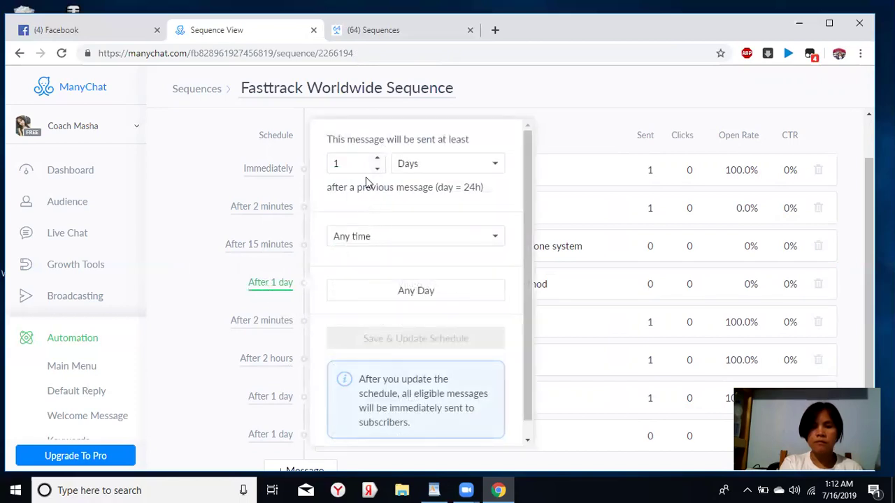
click(376, 159)
click(376, 160)
click(377, 159)
click(376, 160)
double_click(377, 159)
click(377, 160)
double_click(377, 160)
double_click(377, 159)
double_click(377, 159)
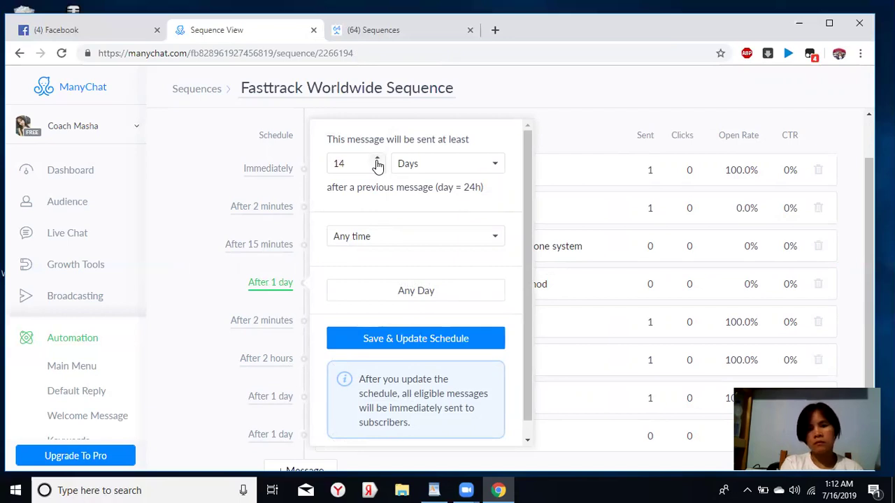
click(496, 164)
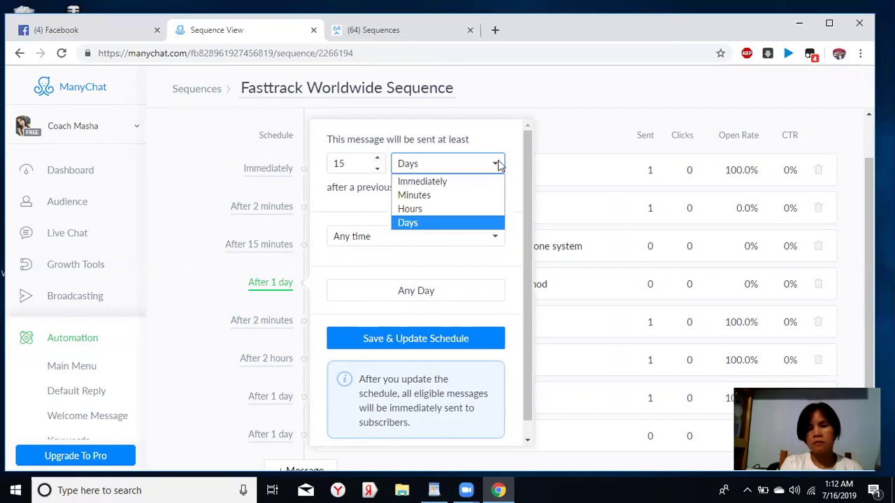
click(413, 197)
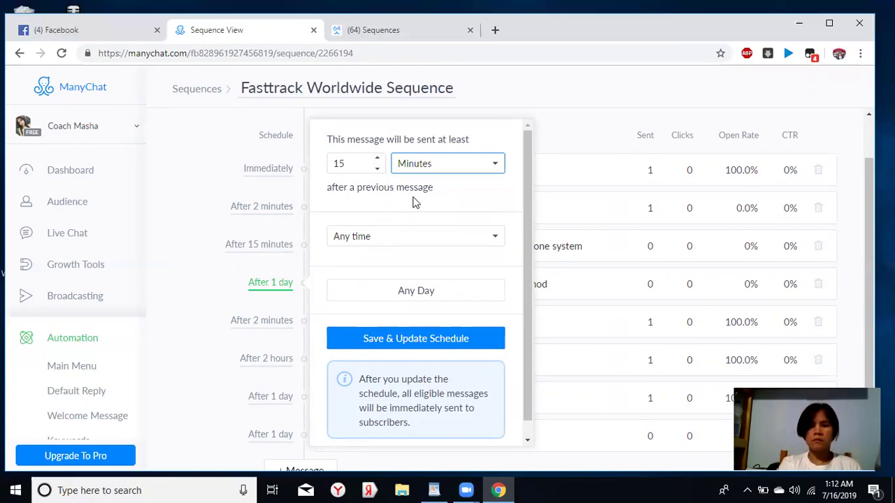
click(396, 339)
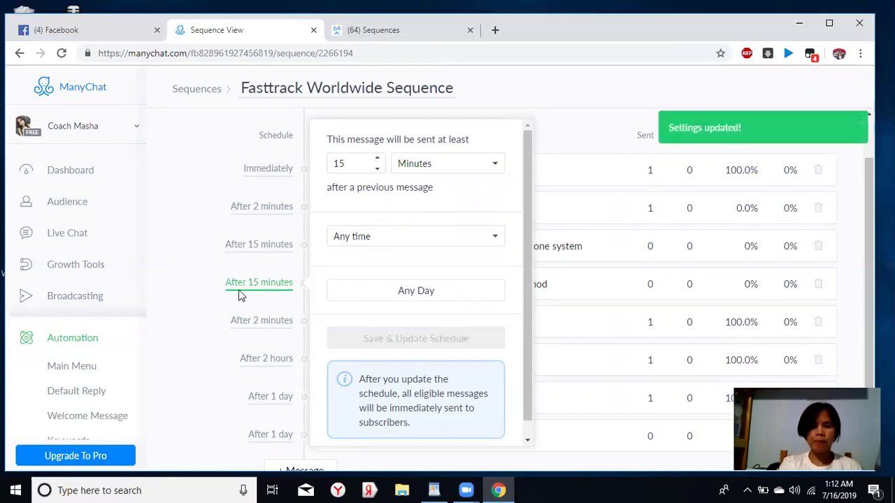
click(175, 294)
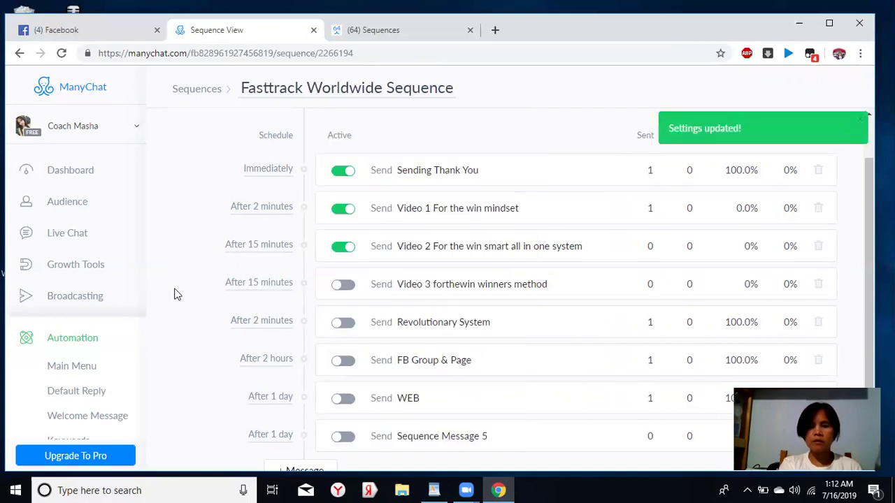
click(339, 285)
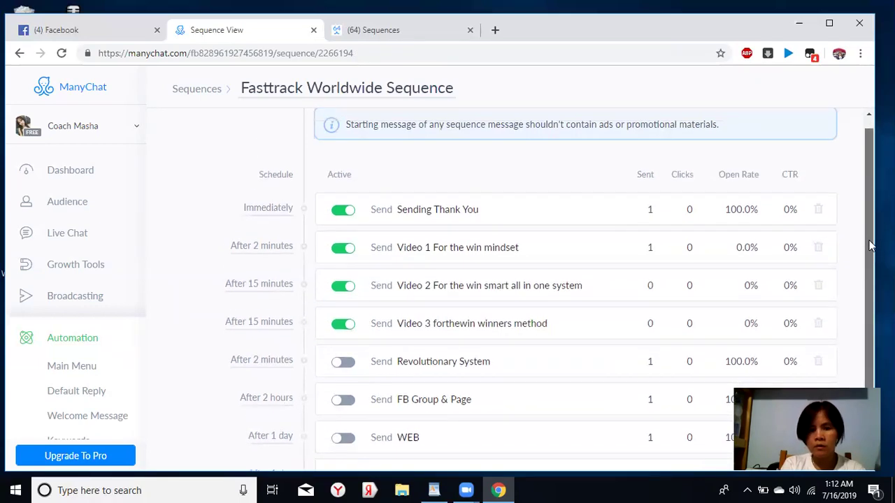
Step: Schedule the Revolutionary System message 1 day after the previous message and save the schedule
scroll(872, 270, down, 1)
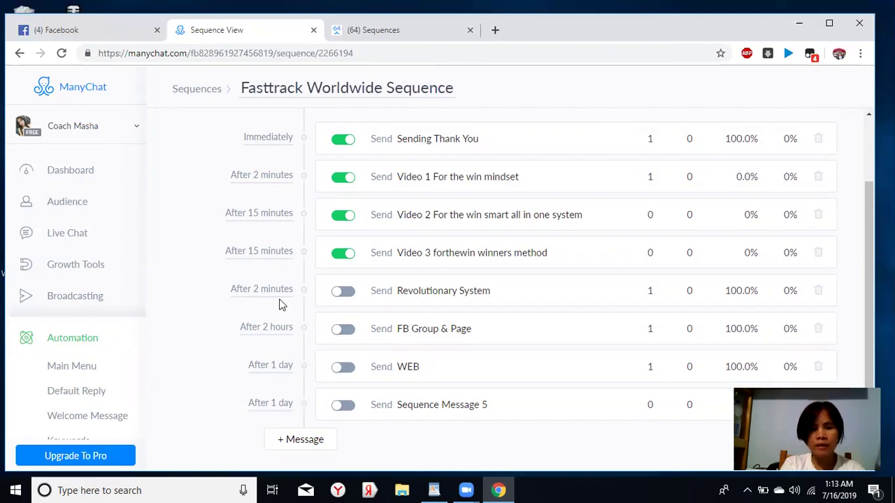
click(258, 297)
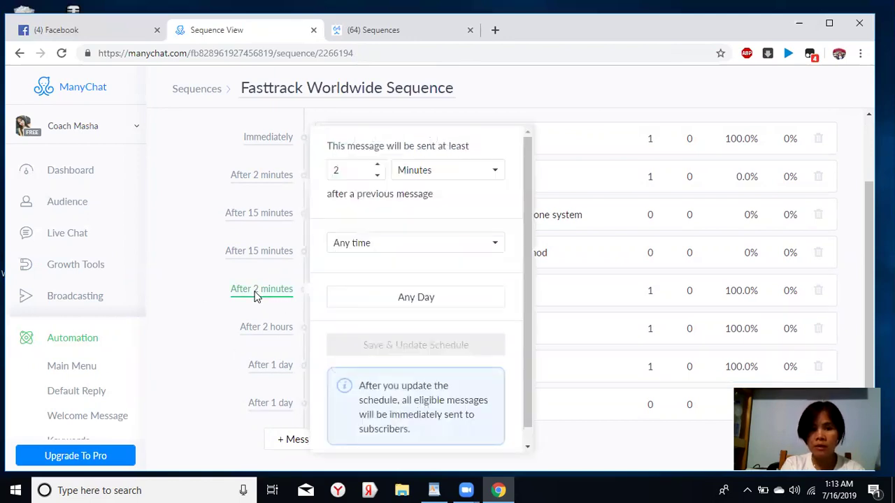
click(378, 175)
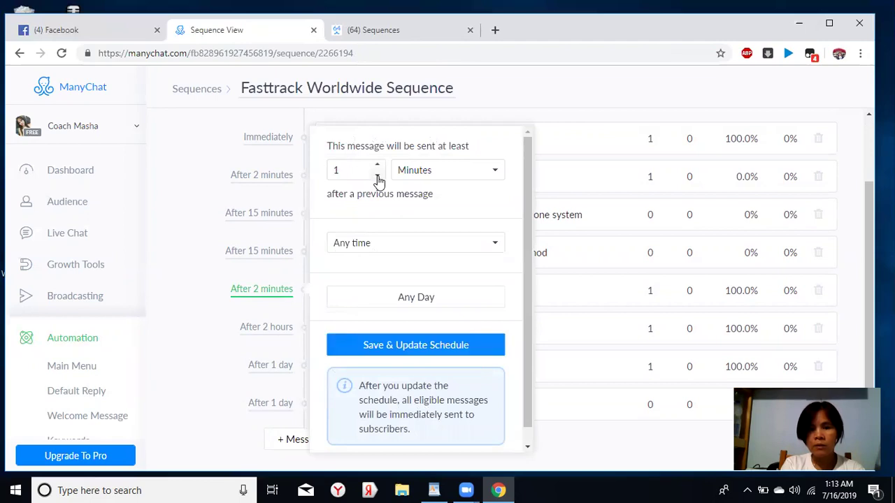
click(497, 172)
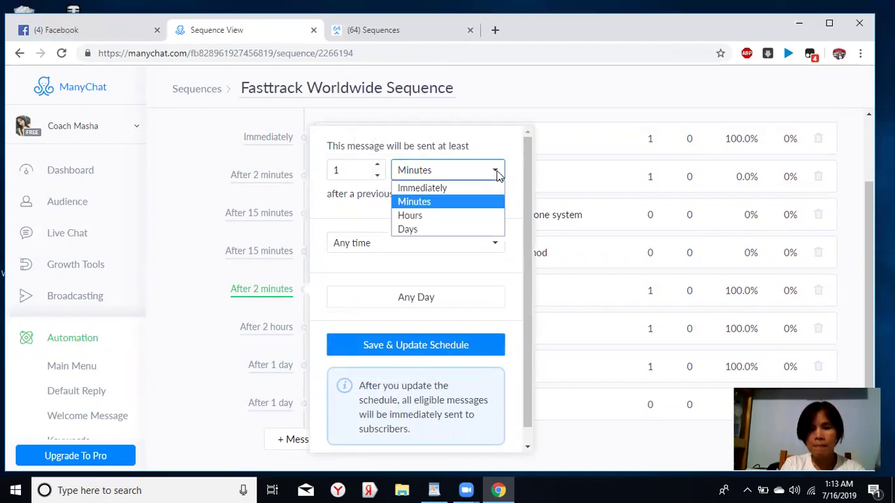
click(415, 231)
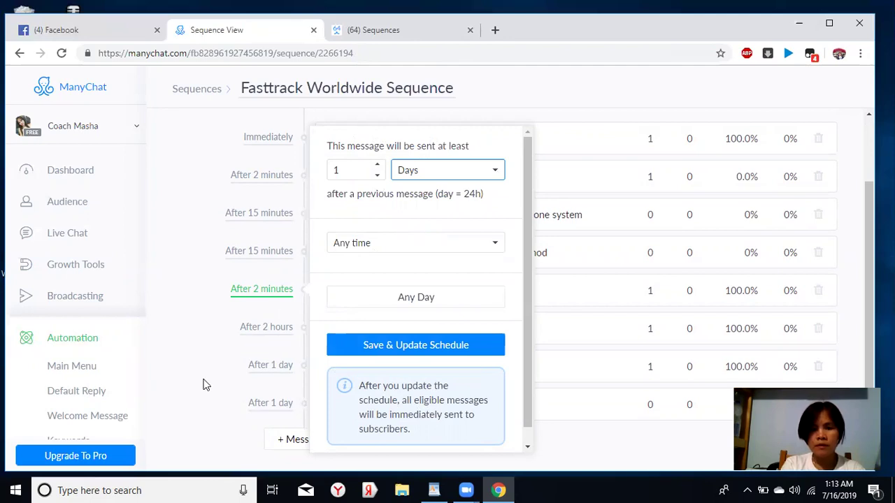
click(381, 348)
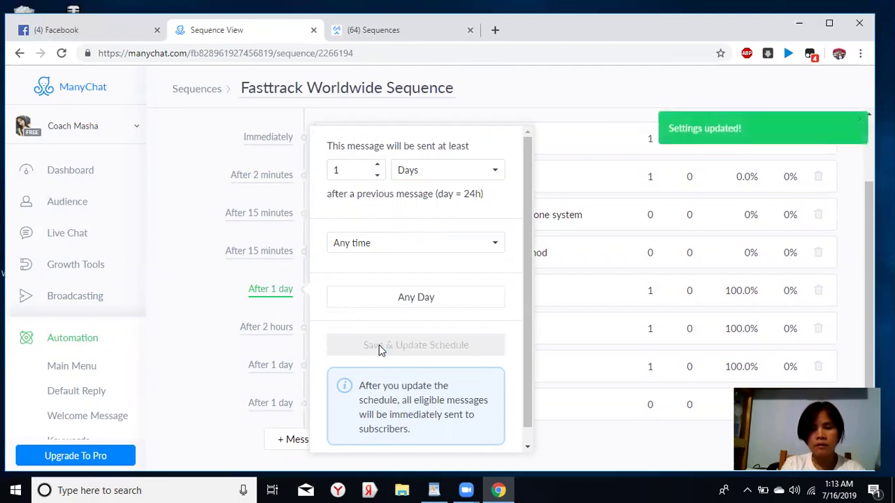
click(207, 375)
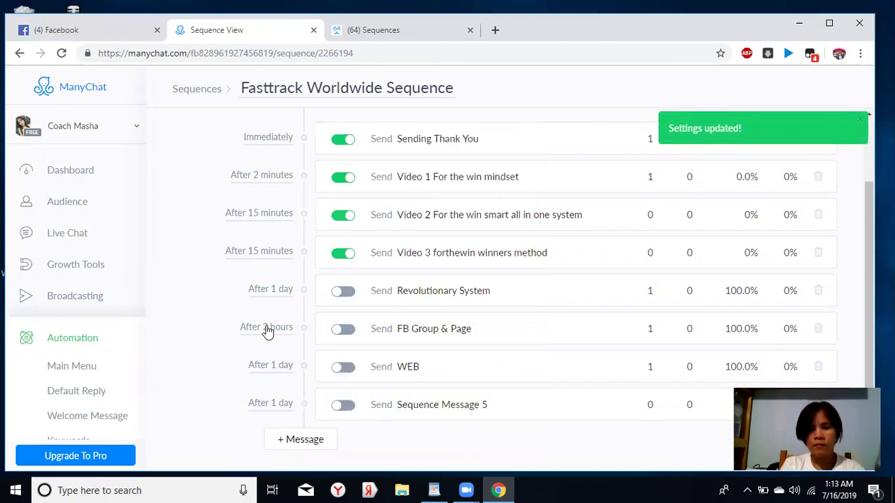
Step: Schedule the FB Group & Page message 1 day after the previous message and save the schedule
click(267, 331)
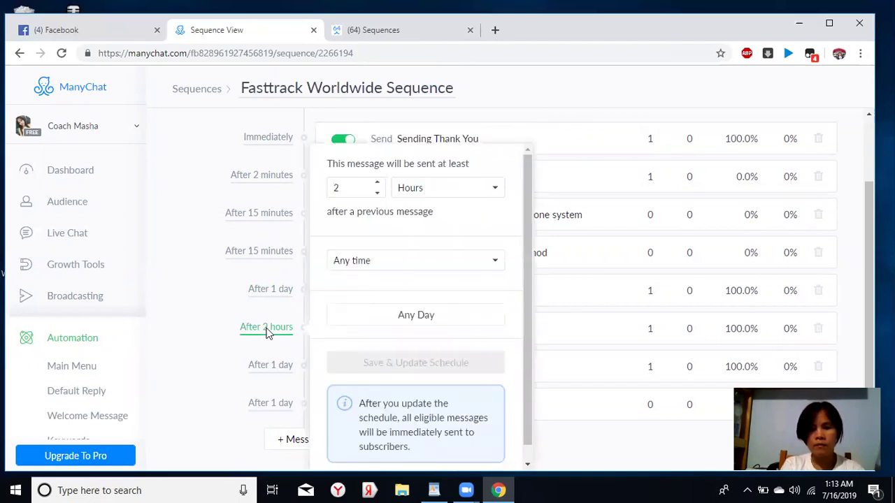
click(378, 193)
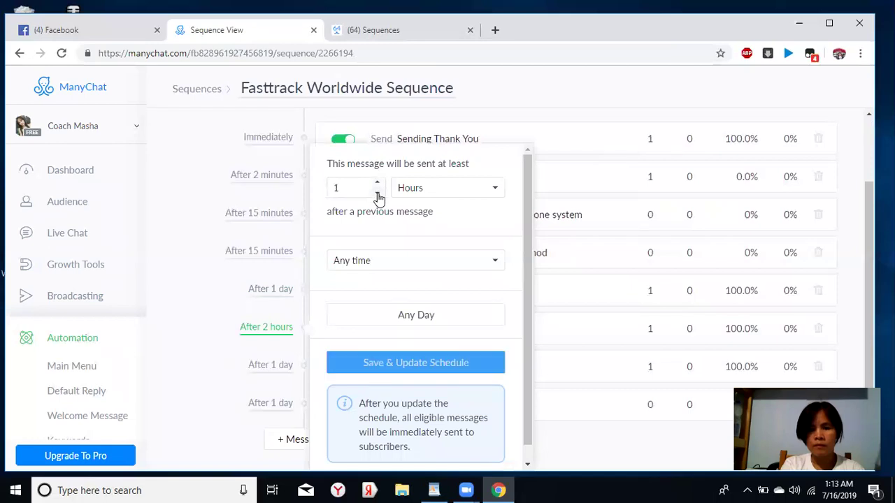
click(495, 188)
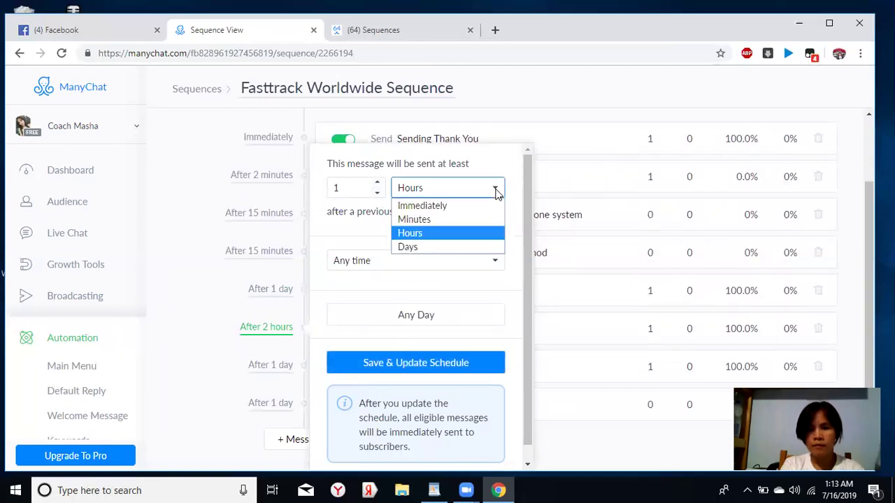
click(411, 250)
click(376, 367)
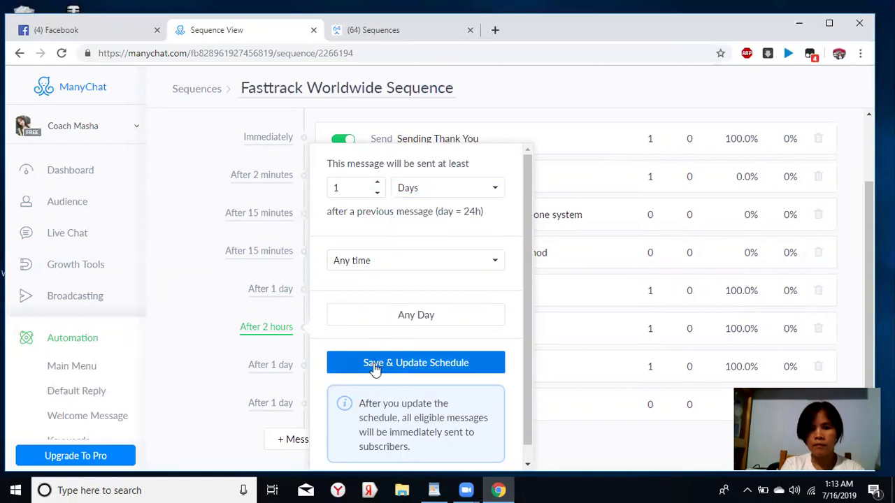
click(201, 391)
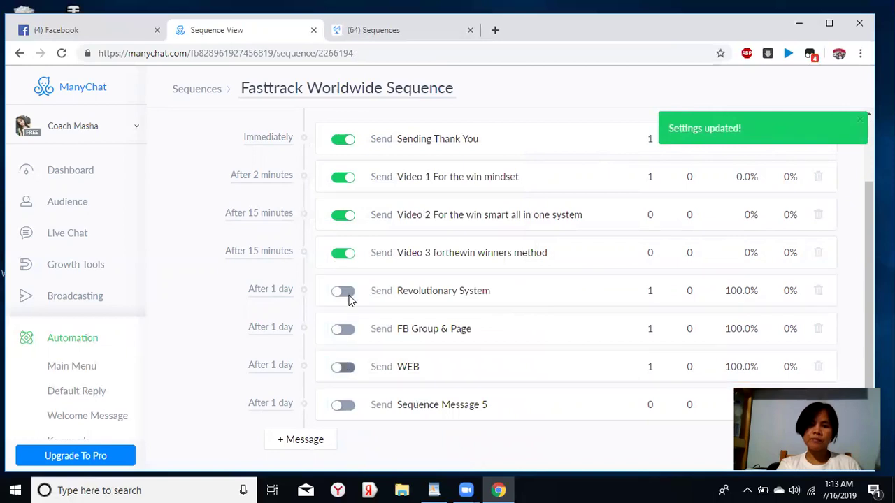
Step: Activate the Revolutionary System, FB Group & Page and WEB messages in the sequence
click(341, 292)
click(341, 330)
click(342, 368)
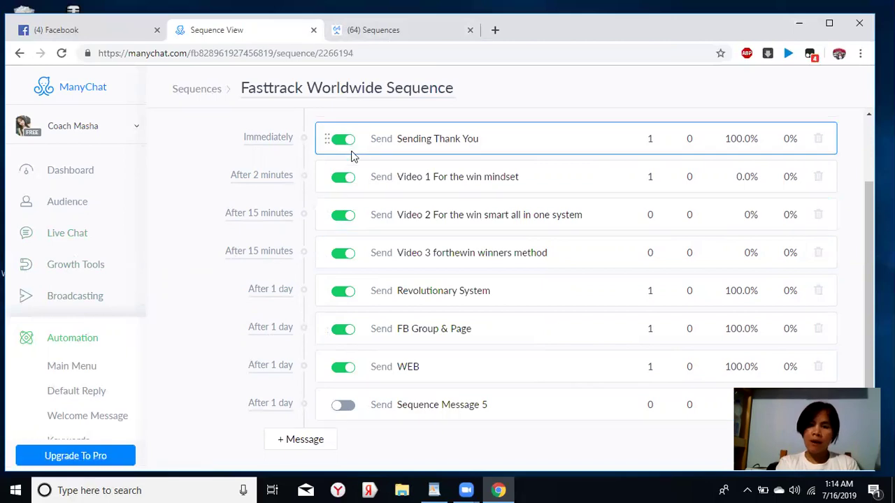
Step: Create a new growth tool of the Messenger Ref URL type
click(68, 269)
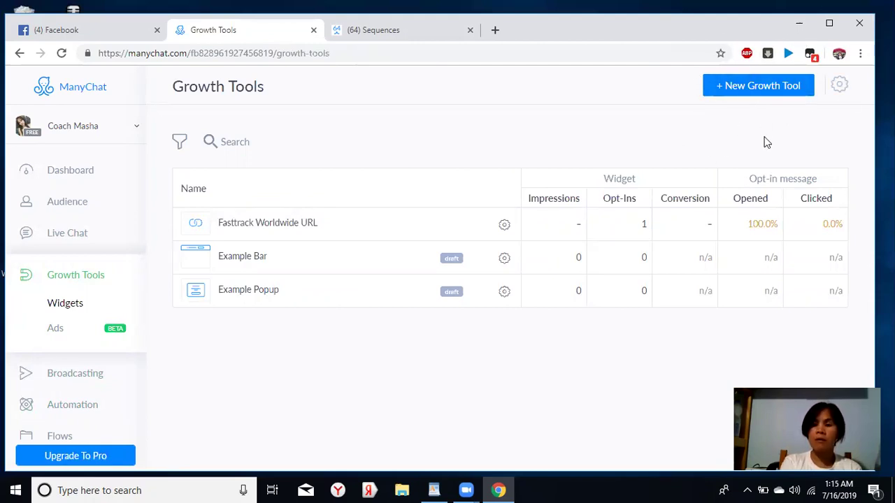
click(751, 96)
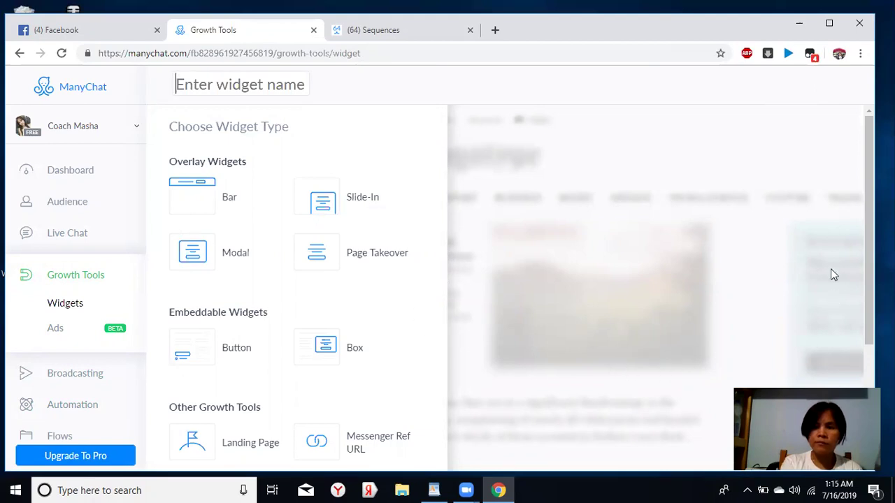
scroll(869, 231, down, 1)
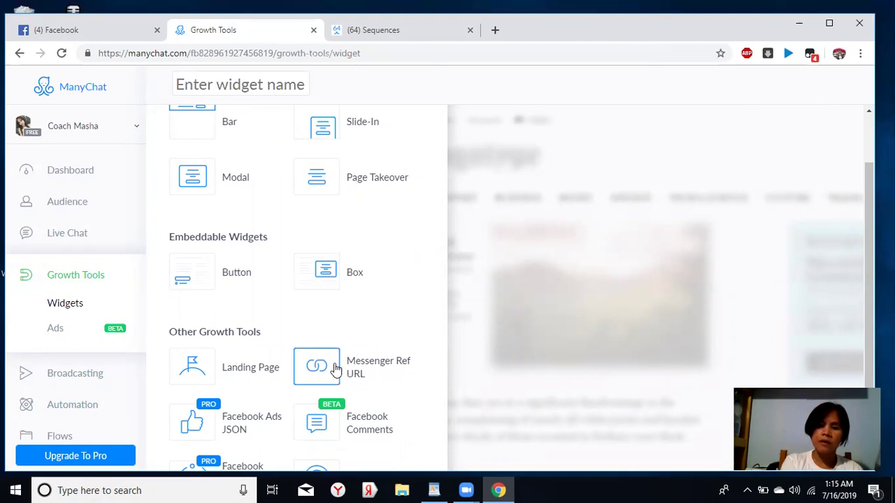
mouse_move(330, 369)
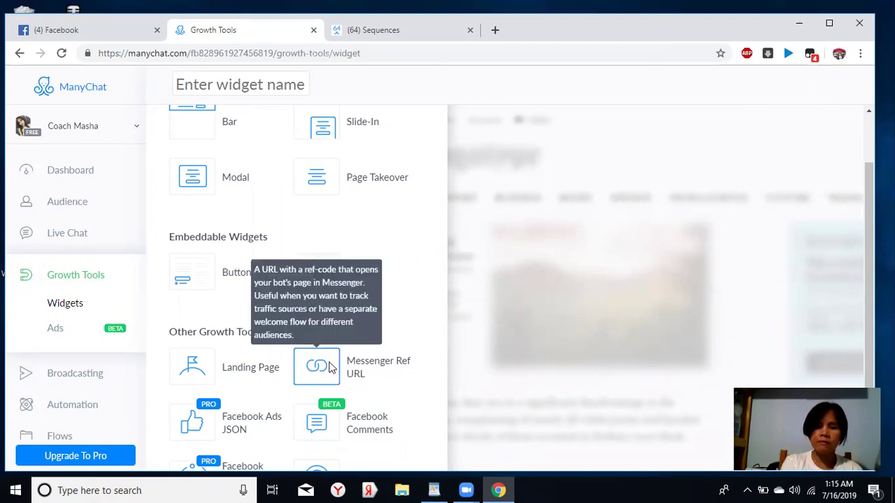
click(331, 369)
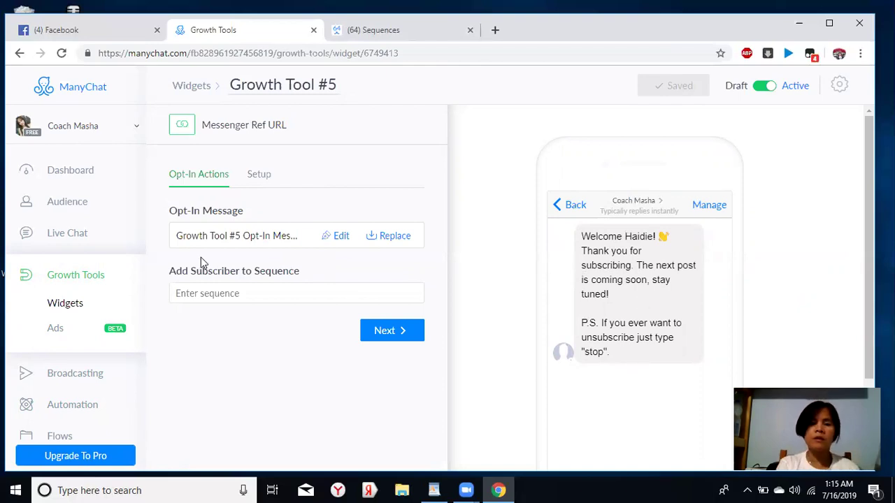
Step: Switch to the other ManyChat page already open and open its FTW URL growth tool
click(410, 34)
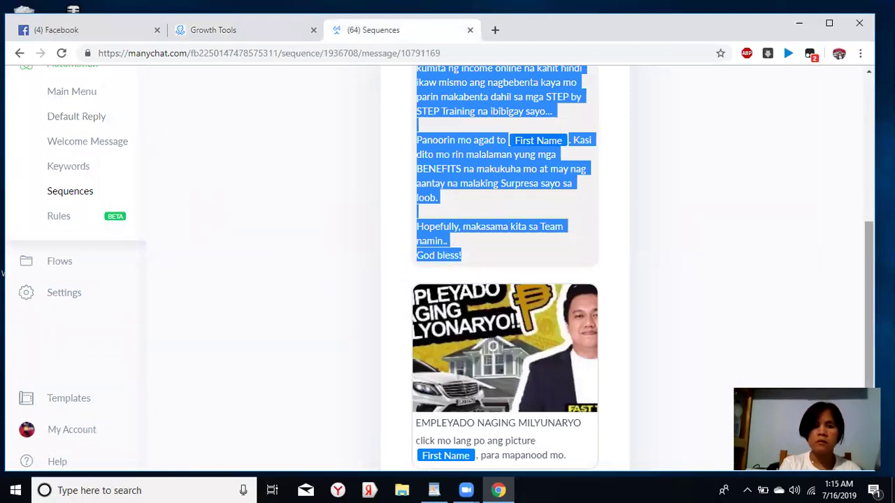
scroll(503, 267, up, 3)
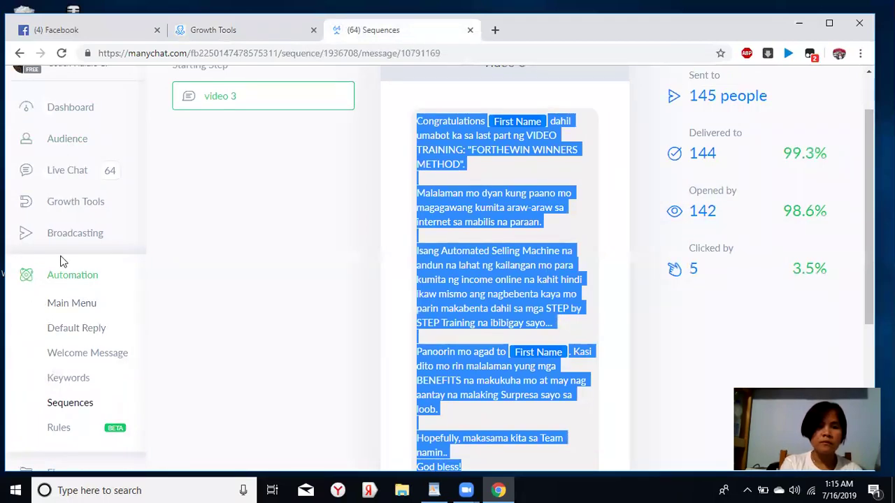
click(73, 205)
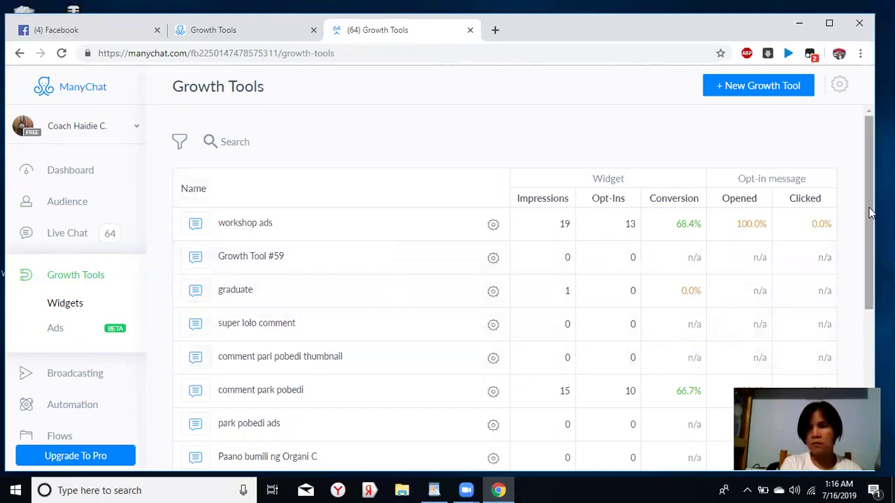
scroll(504, 279, down, 4)
scroll(503, 280, down, 4)
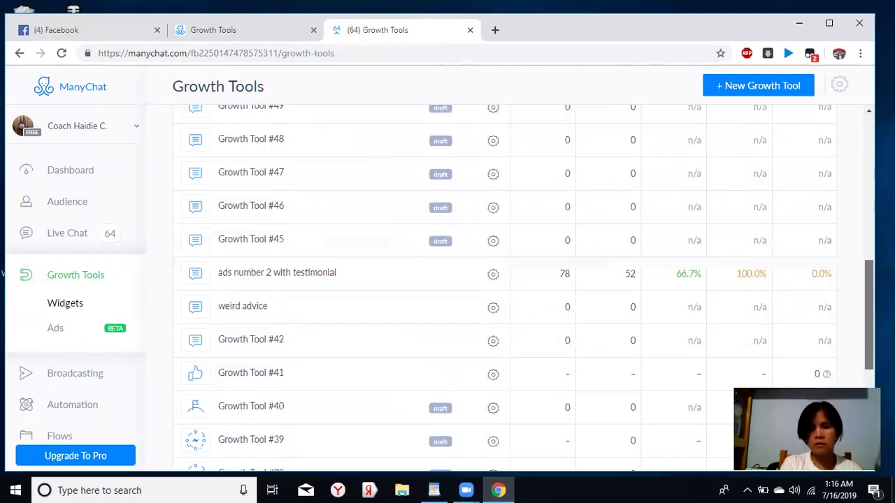
scroll(504, 280, down, 4)
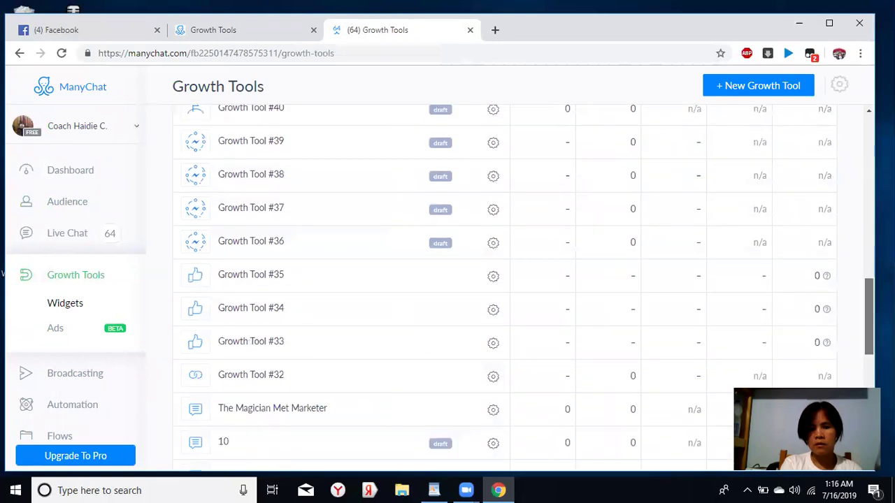
drag(871, 307, 871, 367)
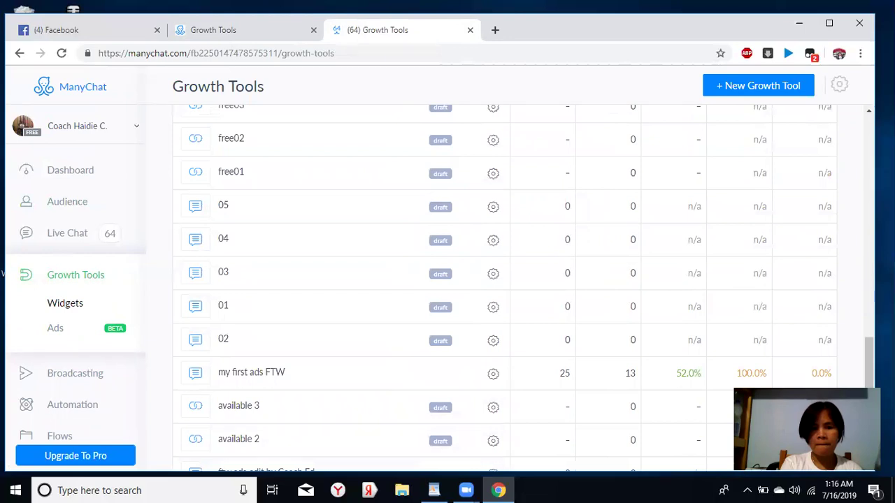
drag(871, 372, 871, 407)
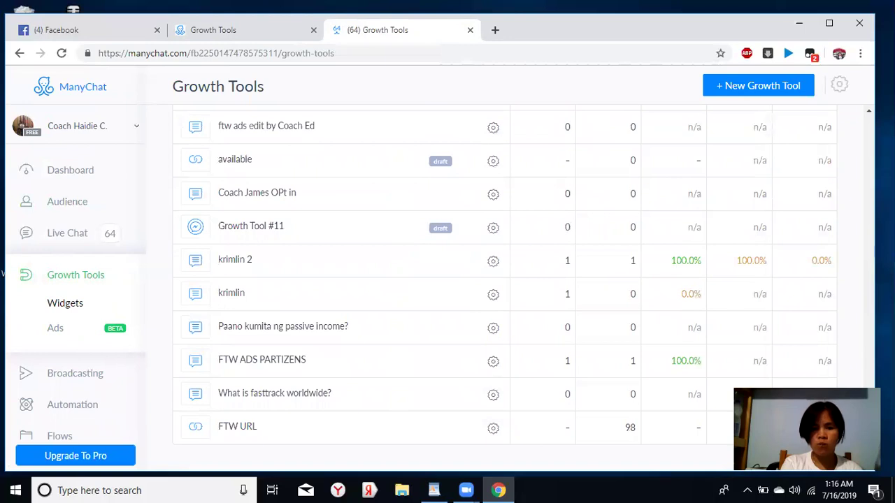
click(210, 430)
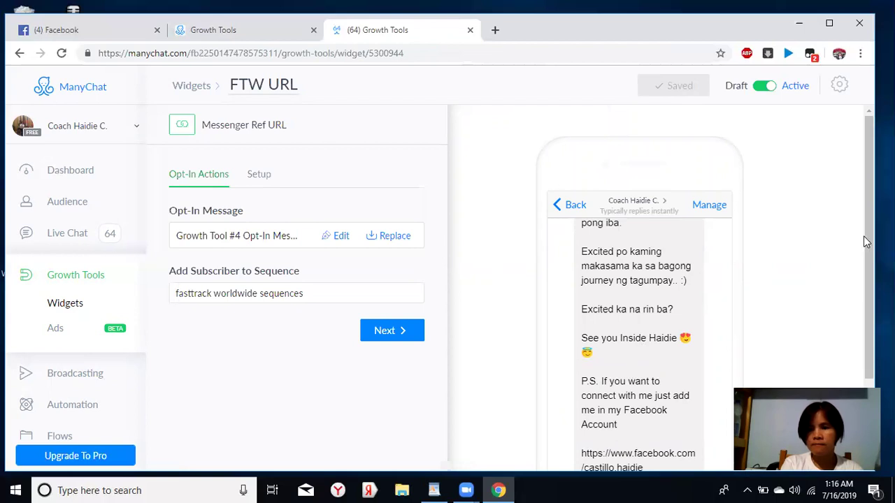
Step: Open the FTW URL growth tool's opt-in message for editing and copy its full text
scroll(699, 287, down, 1)
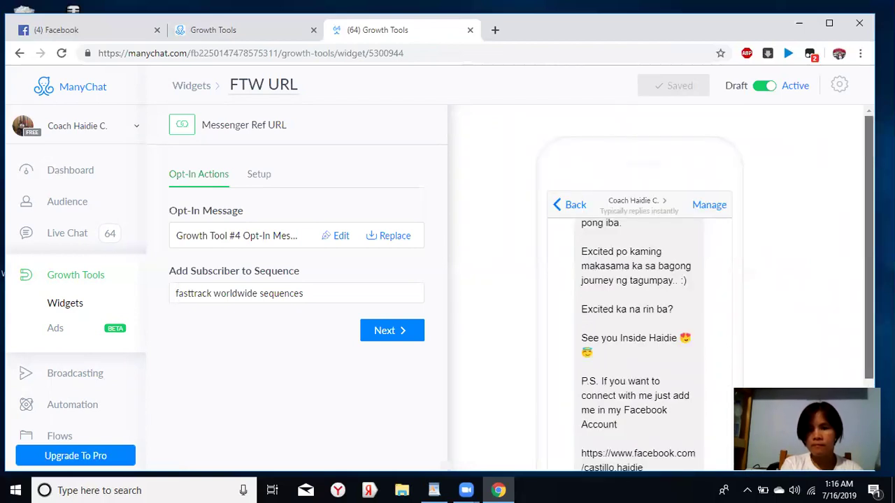
click(339, 237)
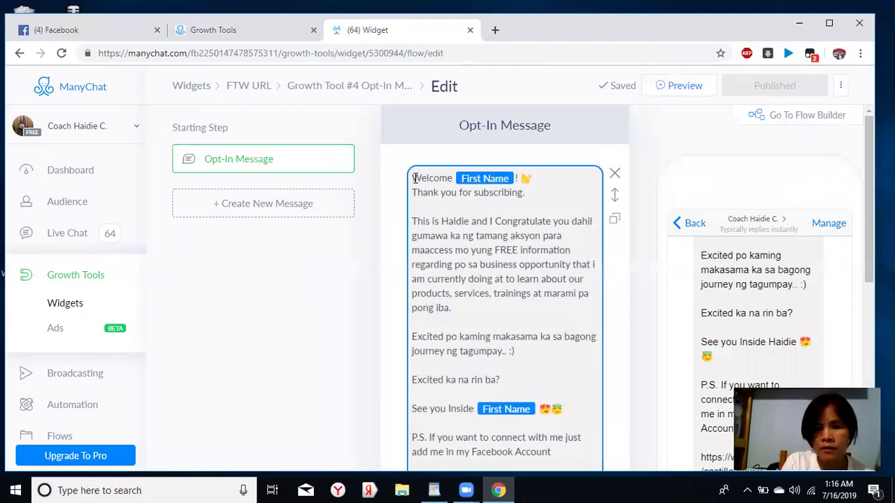
drag(488, 369, 597, 204)
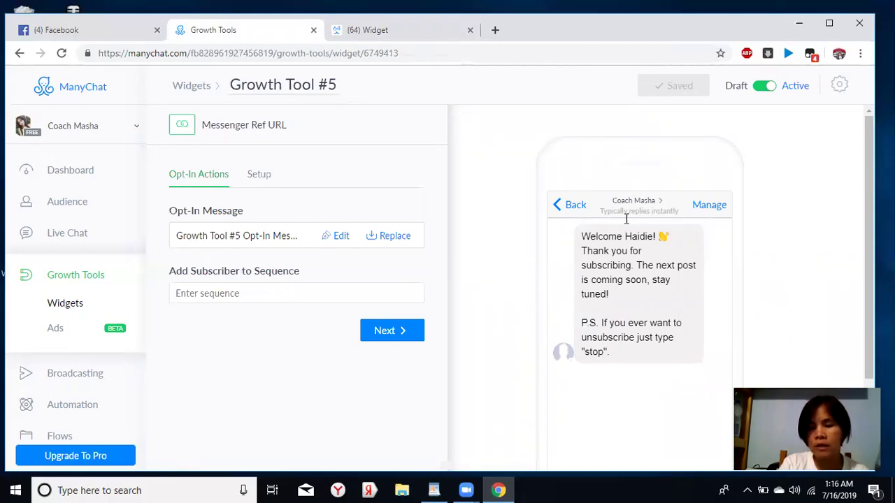
Step: Open Growth Tool #5's opt-in message for editing and delete its P.S. line about unsubscribing
click(341, 238)
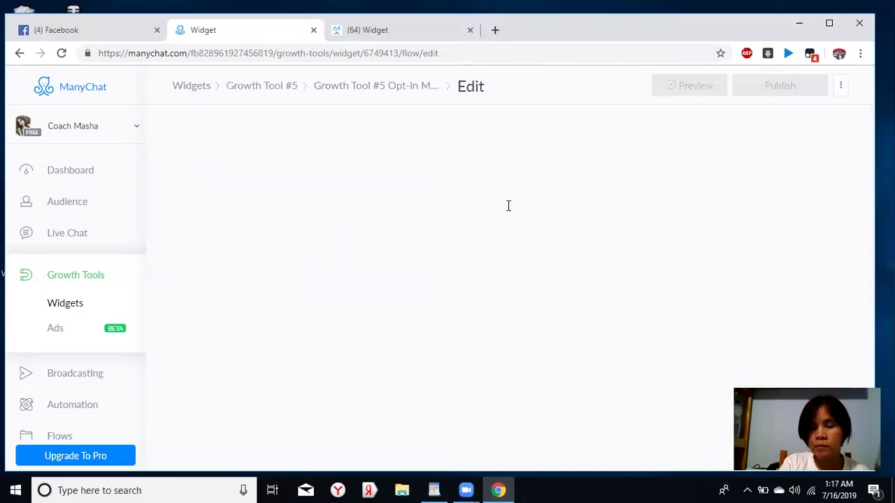
key(ctrl+a)
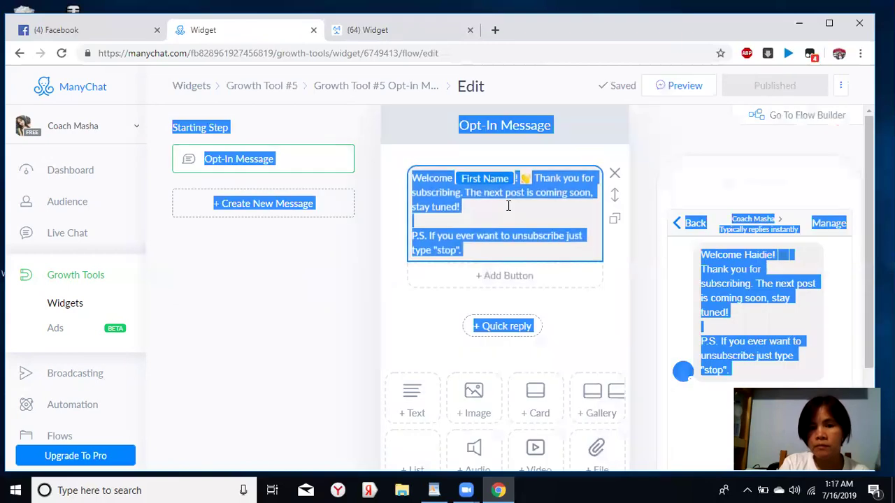
click(494, 254)
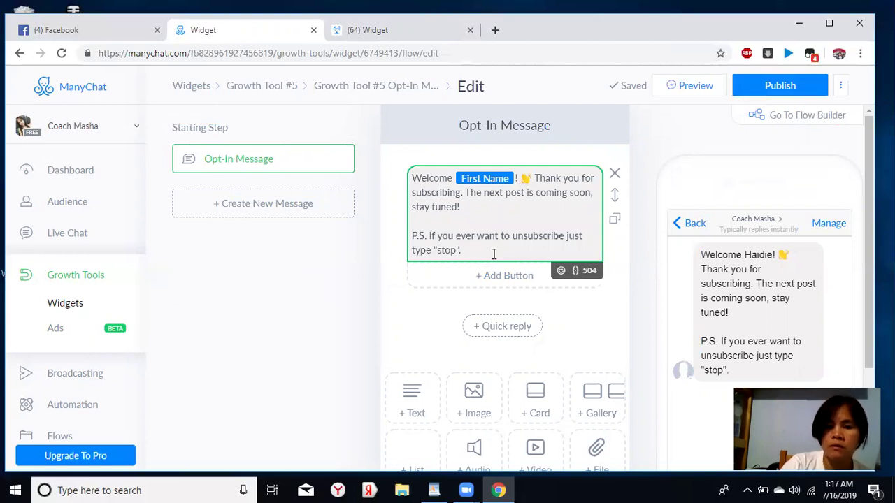
key(BackSpace)
key(BackSpace)
key(BackSpace)
key(BackSpace)
key(BackSpace)
key(BackSpace)
key(BackSpace)
key(BackSpace)
key(BackSpace)
key(BackSpace)
key(BackSpace)
key(BackSpace)
key(BackSpace)
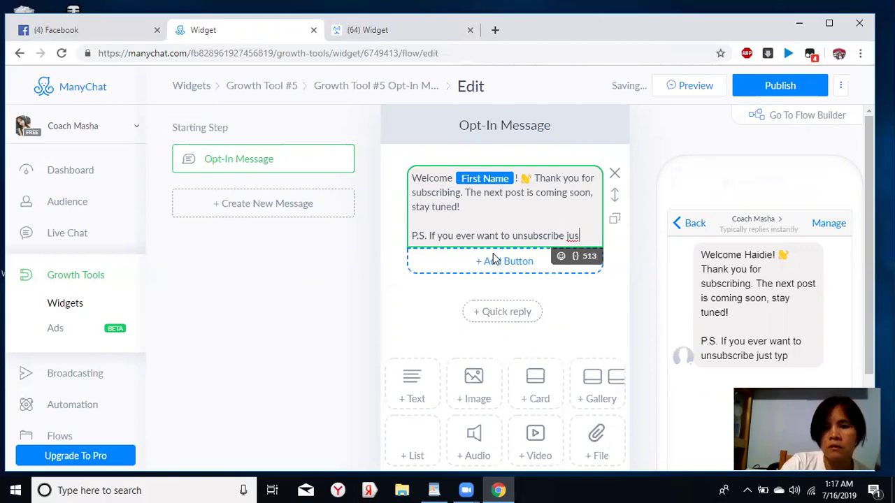
key(BackSpace)
key(BackSpace)
key(BackSpace)
key(BackSpace)
key(BackSpace)
key(BackSpace)
key(BackSpace)
key(BackSpace)
key(BackSpace)
key(BackSpace)
key(BackSpace)
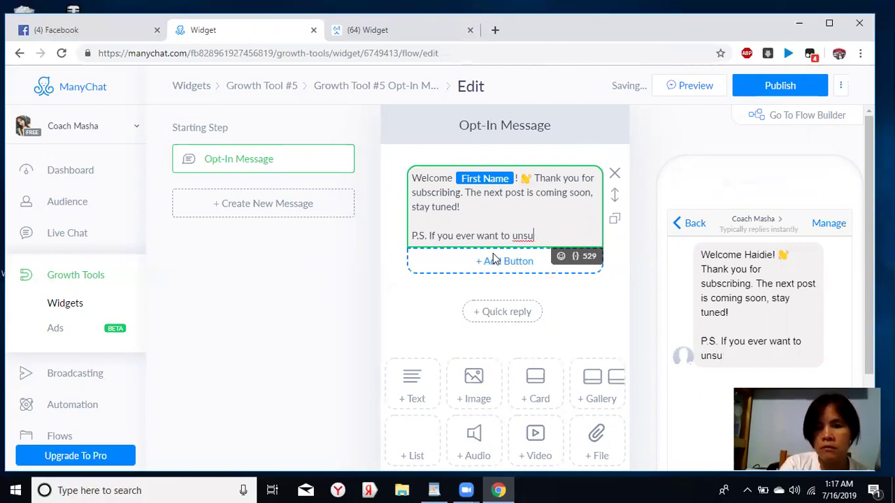
key(BackSpace)
key(BackSpace)
key(BackSpace)
key(BackSpace)
key(BackSpace)
key(BackSpace)
key(BackSpace)
key(BackSpace)
key(BackSpace)
key(BackSpace)
key(BackSpace)
key(BackSpace)
key(BackSpace)
key(BackSpace)
key(BackSpace)
key(BackSpace)
key(BackSpace)
key(BackSpace)
key(BackSpace)
key(BackSpace)
key(BackSpace)
key(BackSpace)
key(BackSpace)
key(BackSpace)
key(BackSpace)
key(BackSpace)
key(BackSpace)
key(BackSpace)
key(BackSpace)
key(BackSpace)
key(BackSpace)
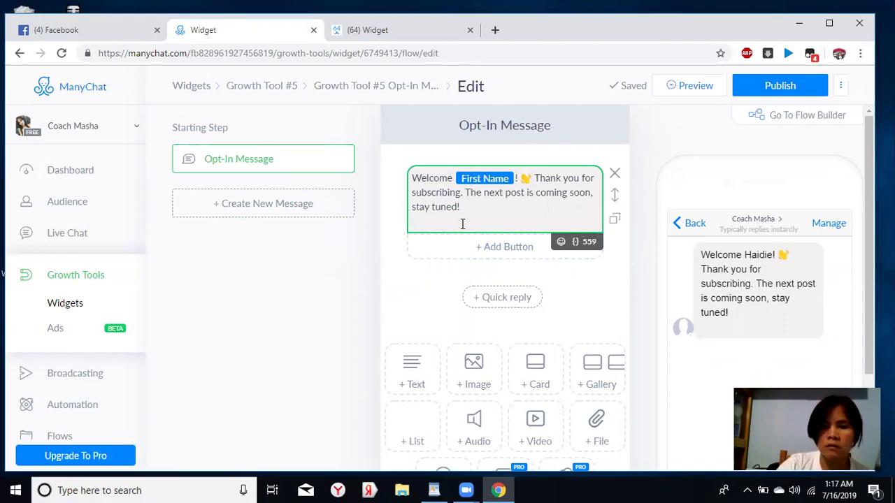
Step: Paste the copied FTW URL welcome text on a new line below the default greeting in the opt-in message
key(Return)
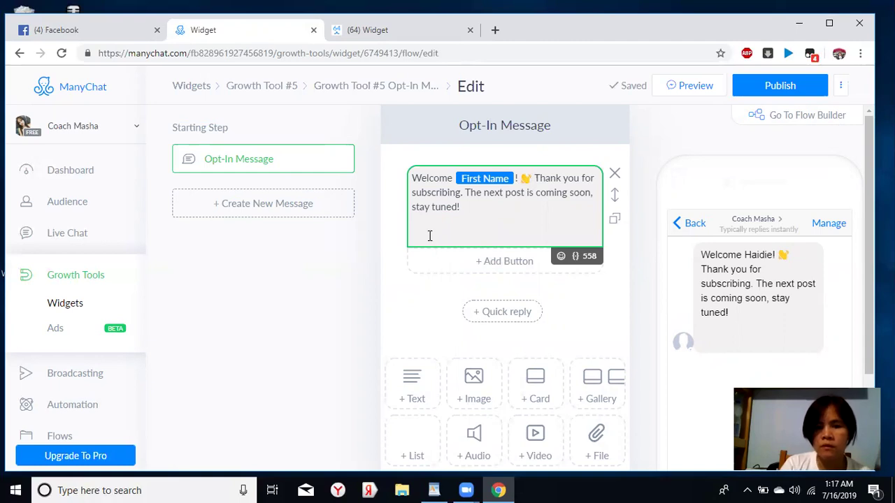
right_click(430, 236)
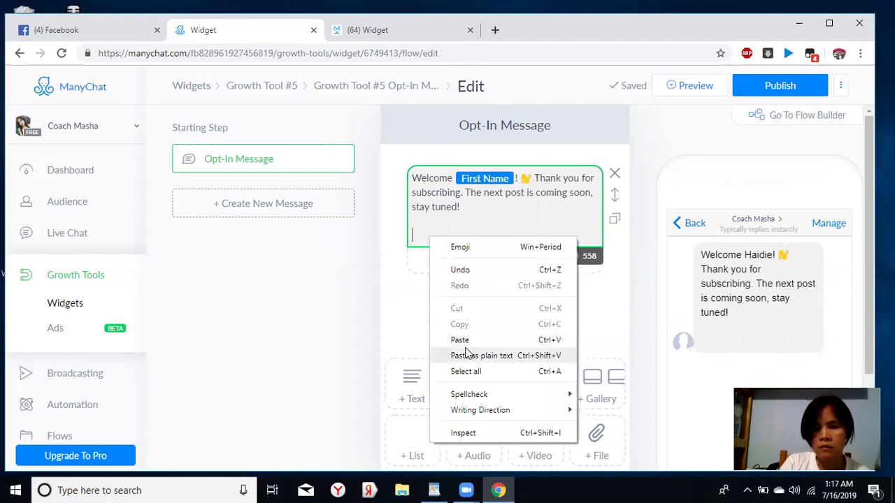
click(459, 341)
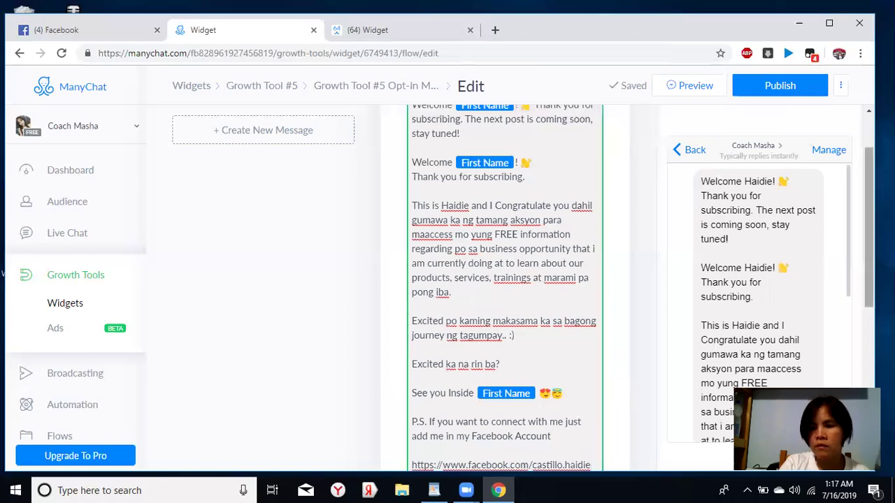
Step: Delete the default greeting and the blank lines above the pasted welcome text
scroll(523, 289, down, 2)
scroll(503, 289, down, 2)
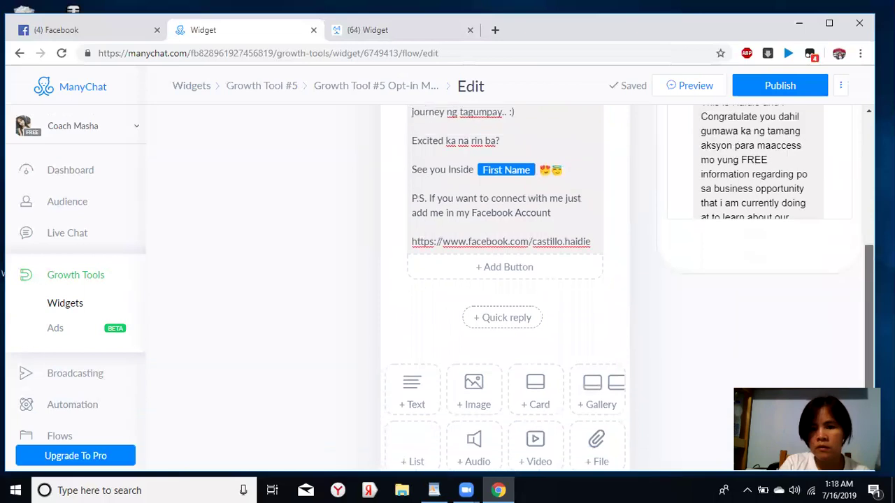
scroll(504, 288, up, 4)
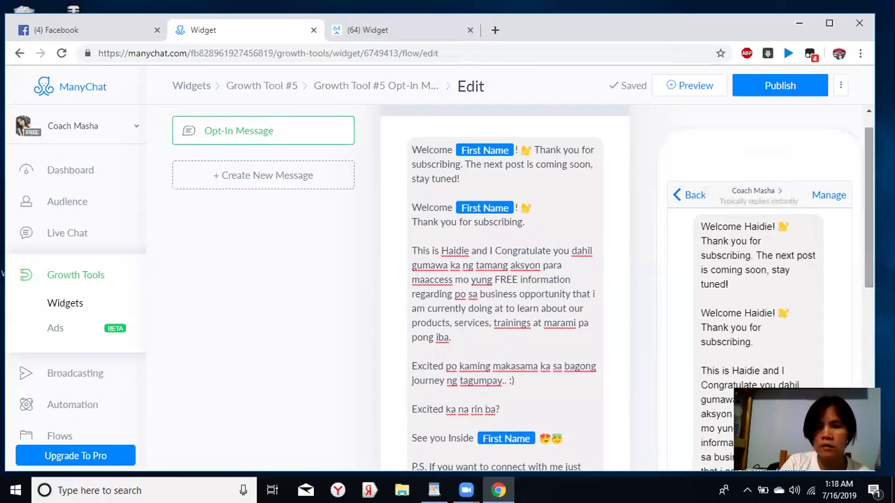
click(465, 180)
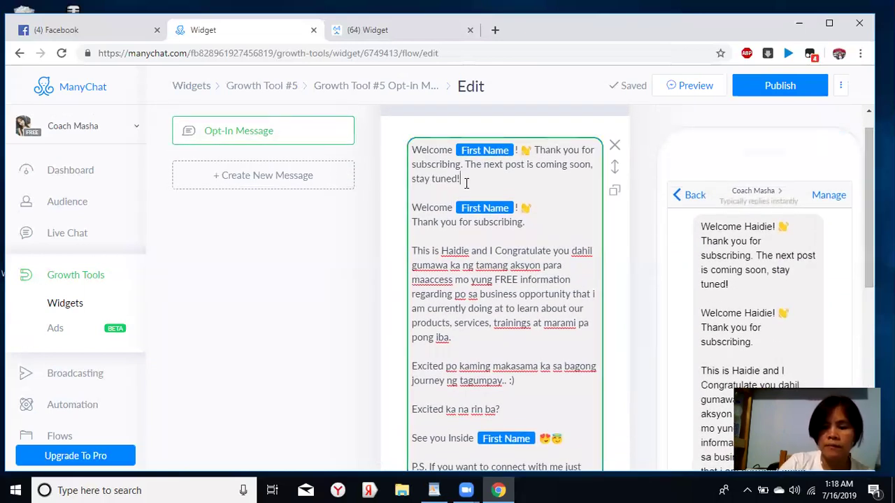
key(BackSpace)
key(BackSpace)
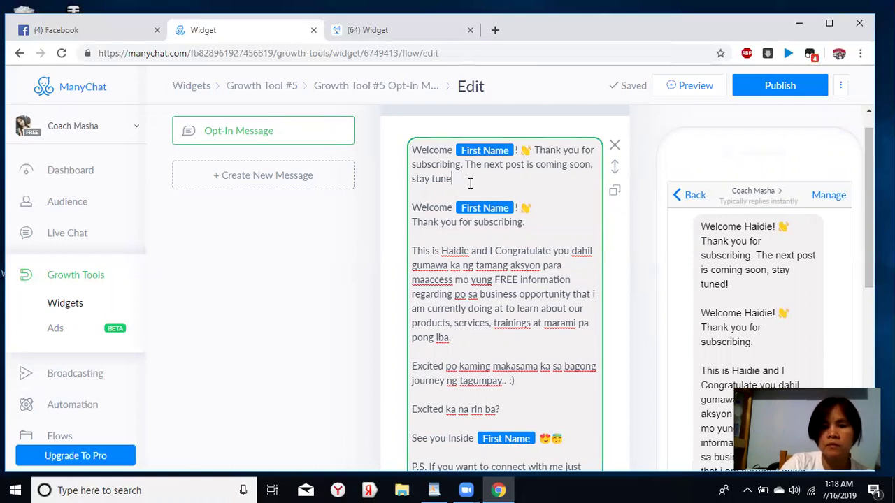
key(ctrl+BackSpace)
key(ctrl+BackSpace)
key(ctrl+BackSpace)
key(ctrl+BackSpace)
key(ctrl+BackSpace)
key(ctrl+BackSpace)
key(ctrl+BackSpace)
key(ctrl+BackSpace)
key(ctrl+BackSpace)
key(ctrl+BackSpace)
key(ctrl+BackSpace)
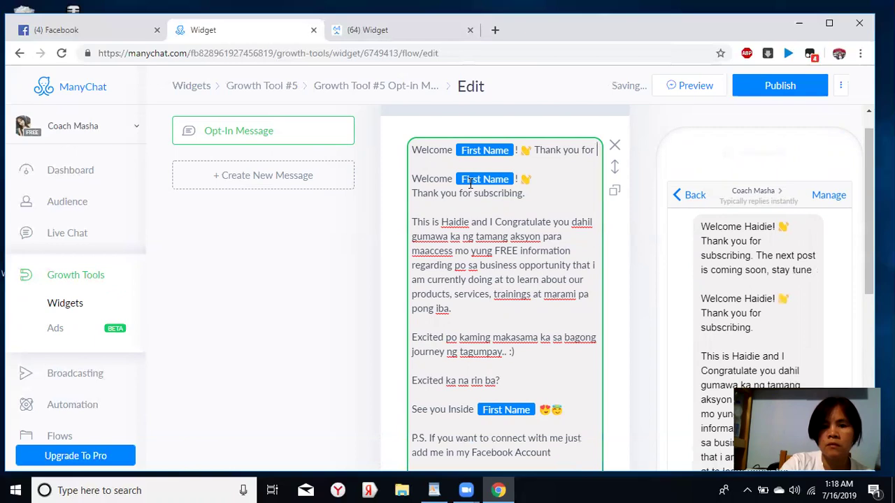
key(ctrl+BackSpace)
key(ctrl+BackSpace)
key(ctrl+BackSpace)
key(ctrl+BackSpace)
key(ctrl+BackSpace)
key(ctrl+BackSpace)
key(Delete)
key(Delete)
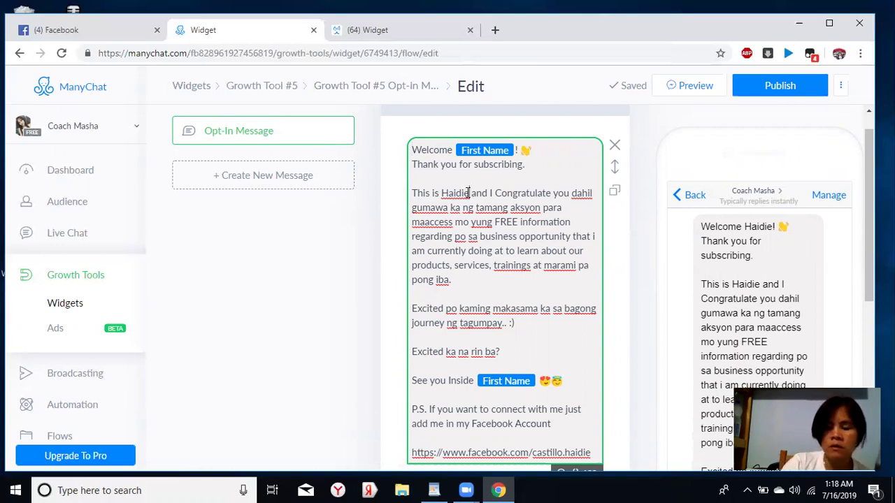
Step: Replace the sender's name after "This is" in the opt-in message with the First Name variable
click(467, 193)
key(BackSpace)
key(BackSpace)
key(BackSpace)
key(BackSpace)
key(BackSpace)
key(BackSpace)
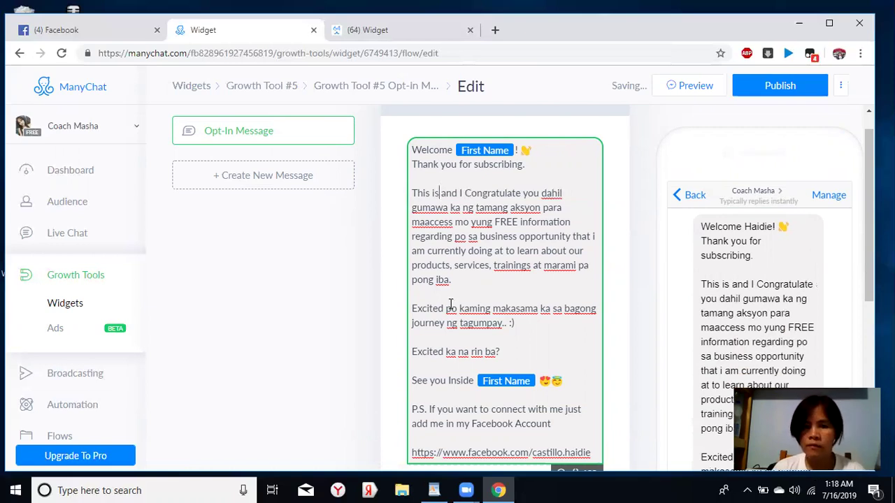
scroll(560, 271, down, 3)
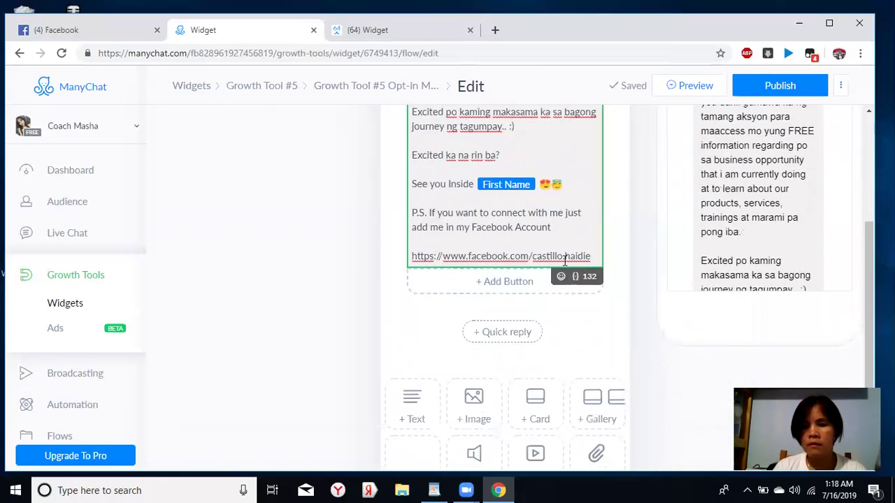
click(575, 276)
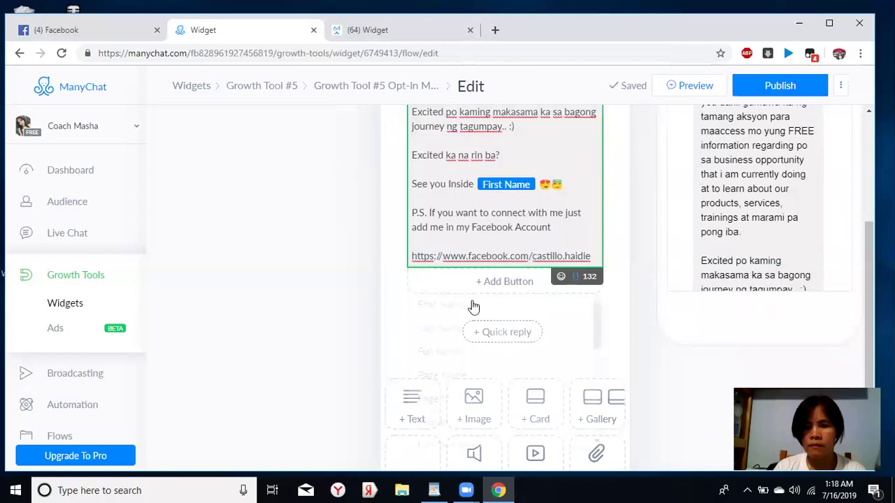
key(Return)
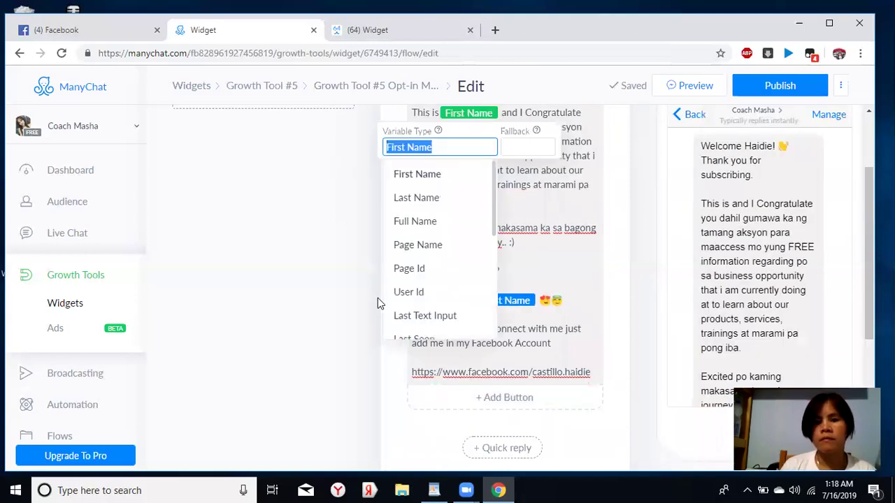
Step: Close the First Name variable settings, then switch to Facebook and copy the web address of the page owner's profile
click(498, 239)
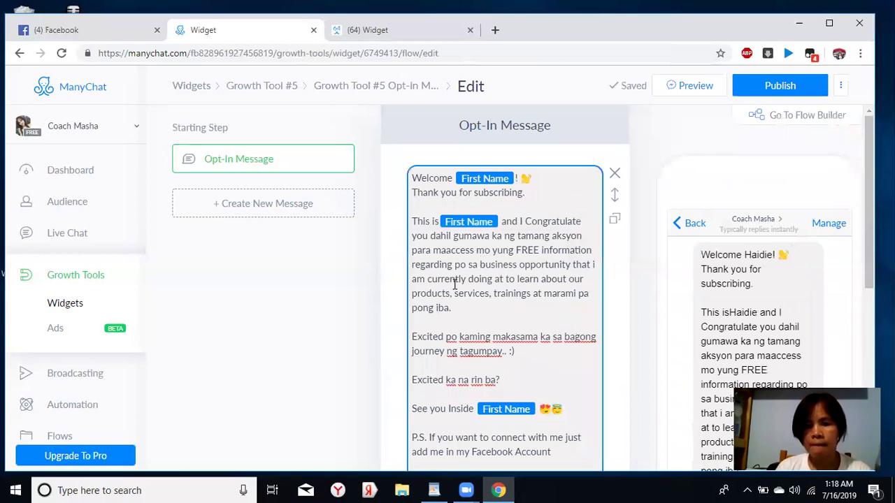
scroll(498, 286, down, 1)
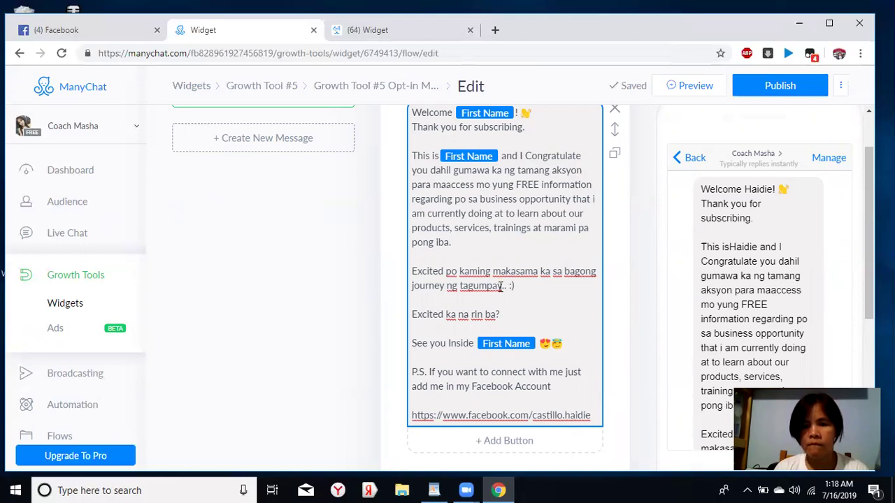
scroll(505, 291, down, 1)
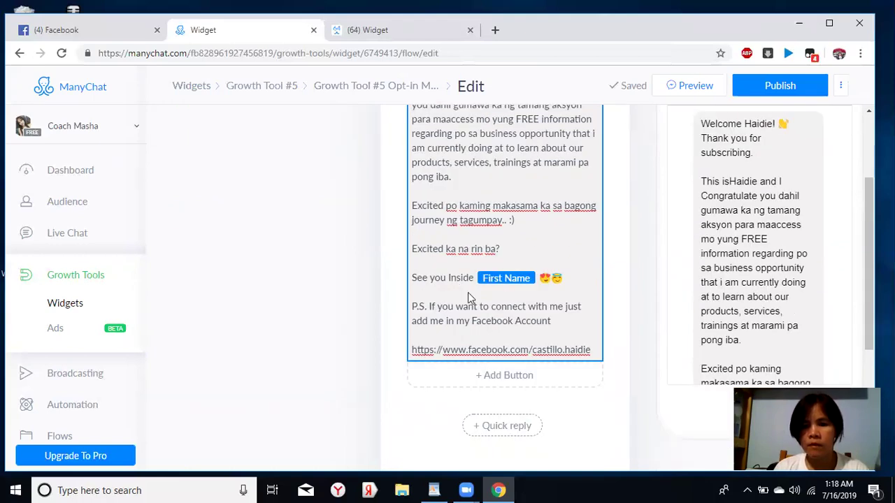
scroll(468, 297, down, 1)
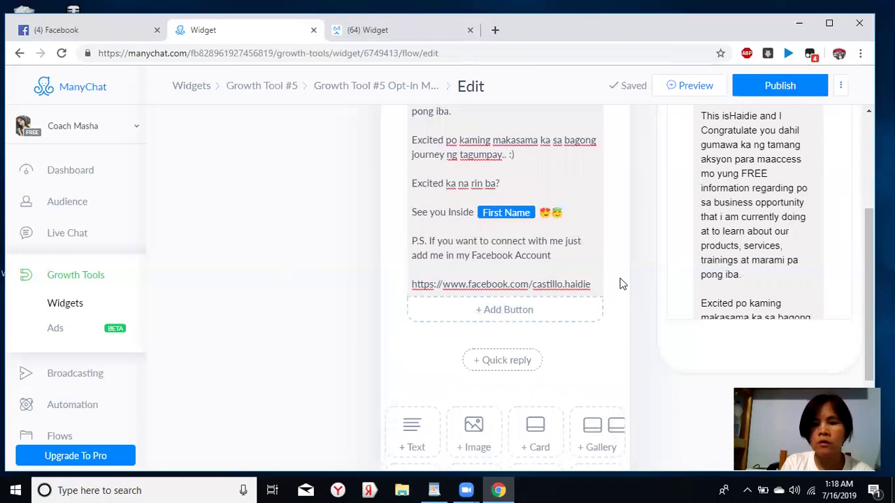
click(61, 30)
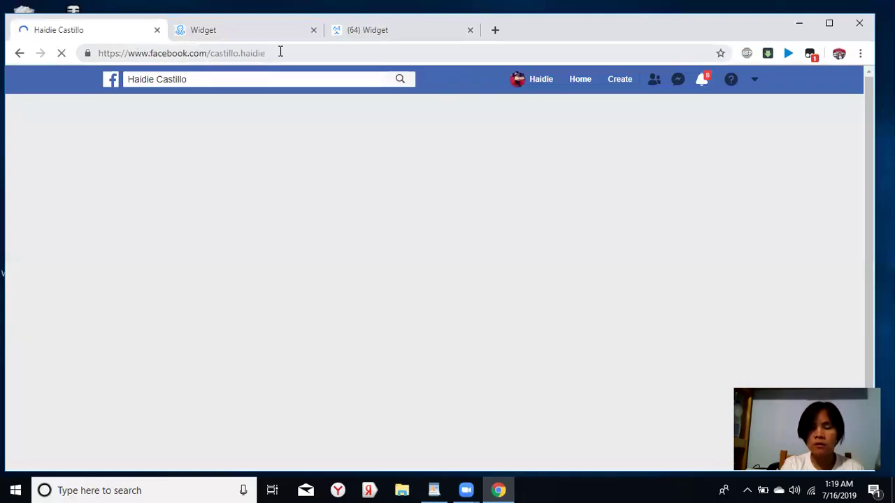
click(98, 54)
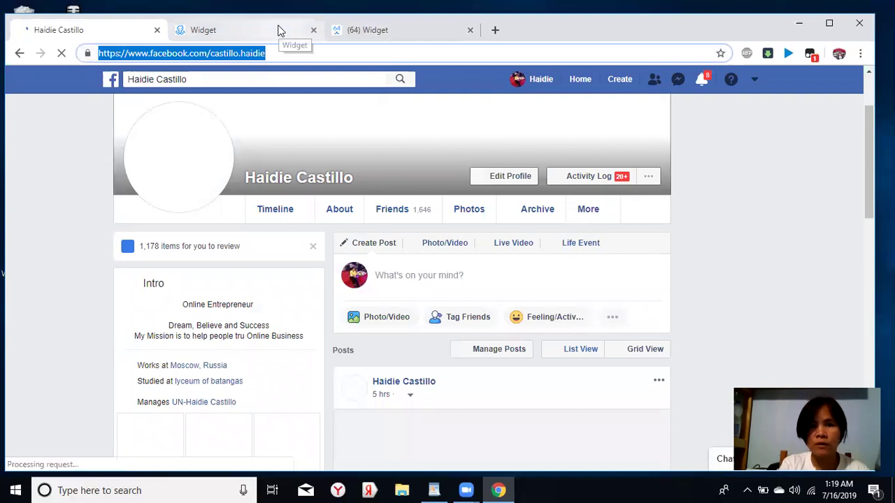
Step: Back in ManyChat, replace the Facebook profile link at the end of the opt-in message with the copied profile address
key(ctrl+Tab)
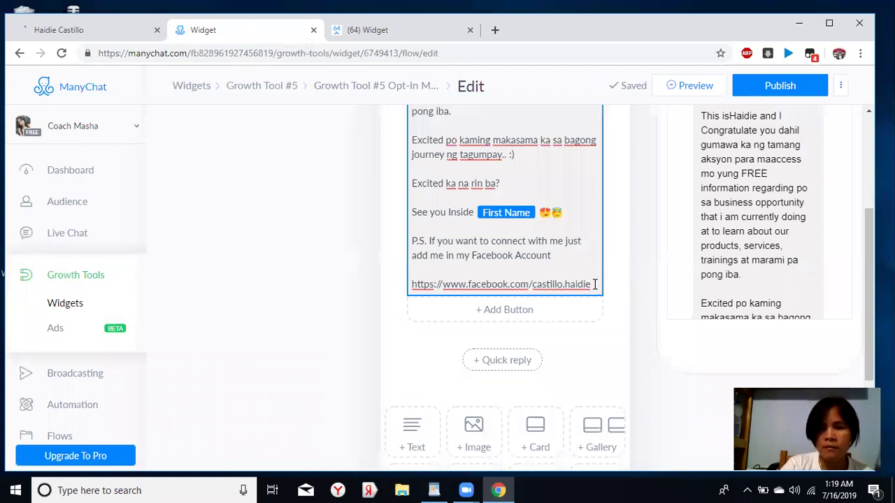
click(594, 284)
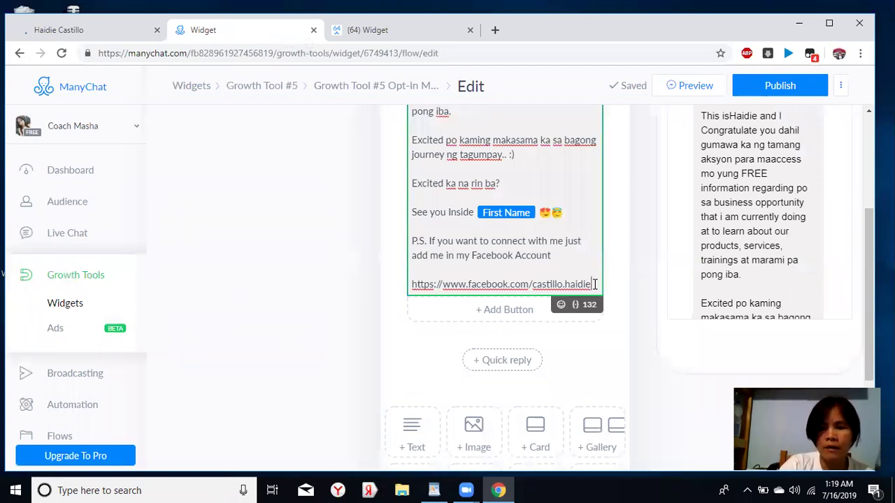
key(BackSpace)
key(BackSpace)
key(BackSpace)
key(BackSpace)
key(BackSpace)
key(BackSpace)
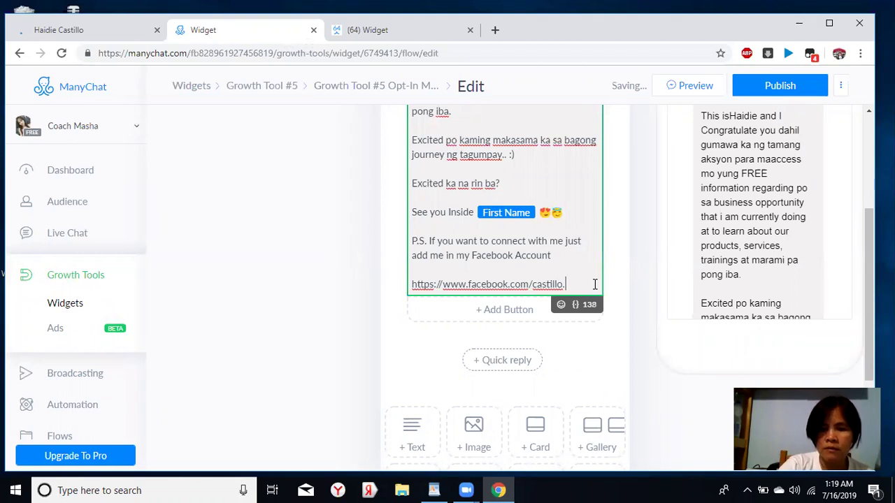
key(BackSpace)
key(BackSpace)
key(BackSpace)
key(BackSpace)
key(BackSpace)
key(BackSpace)
key(BackSpace)
key(BackSpace)
key(BackSpace)
key(BackSpace)
key(BackSpace)
key(BackSpace)
key(BackSpace)
key(BackSpace)
key(BackSpace)
key(BackSpace)
key(BackSpace)
key(BackSpace)
key(BackSpace)
key(BackSpace)
key(BackSpace)
key(BackSpace)
key(BackSpace)
key(BackSpace)
key(BackSpace)
key(BackSpace)
key(BackSpace)
key(BackSpace)
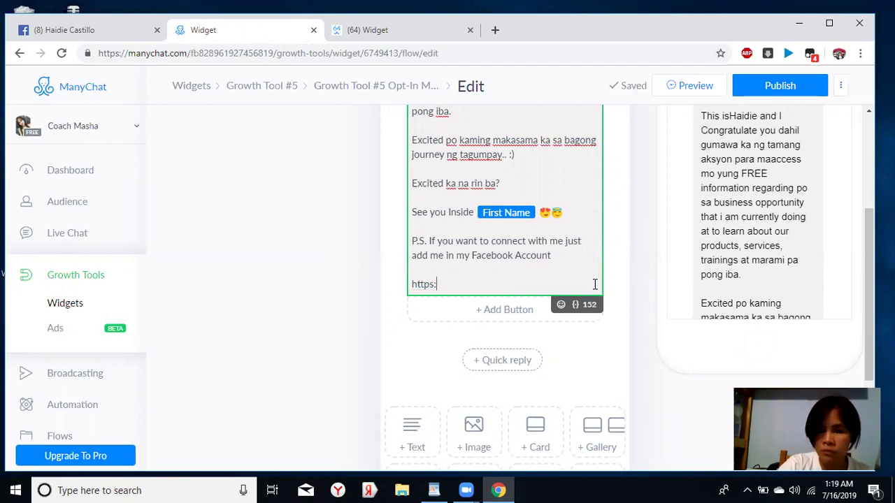
key(BackSpace)
key(BackSpace)
key(BackSpace)
key(BackSpace)
key(BackSpace)
key(BackSpace)
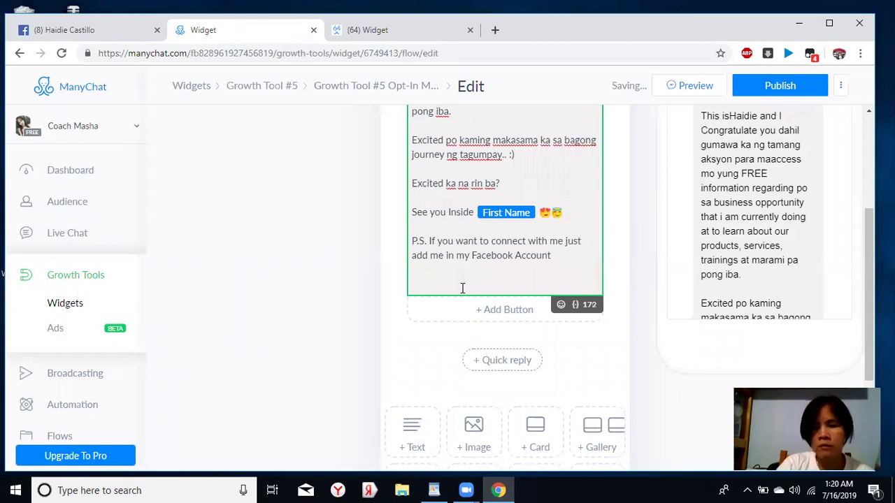
right_click(462, 290)
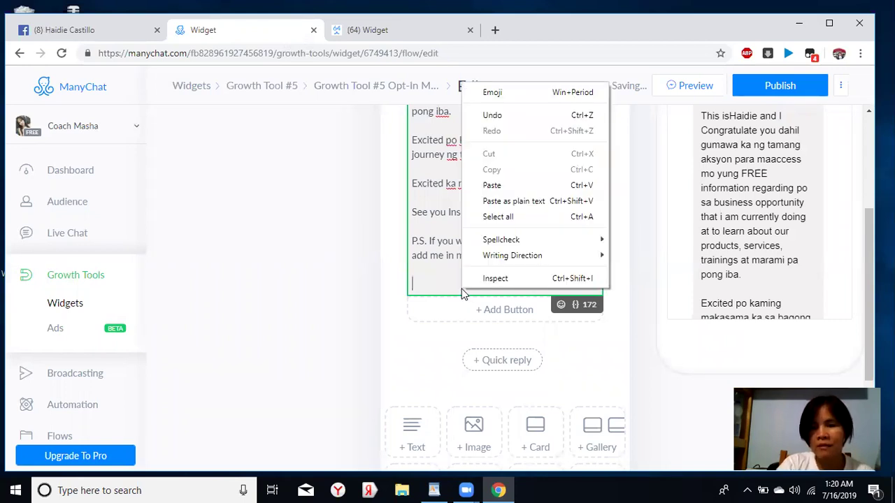
click(493, 185)
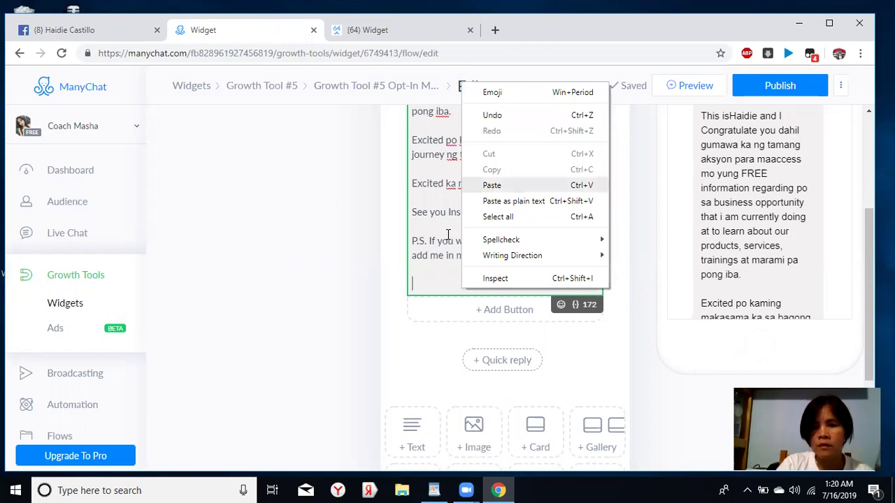